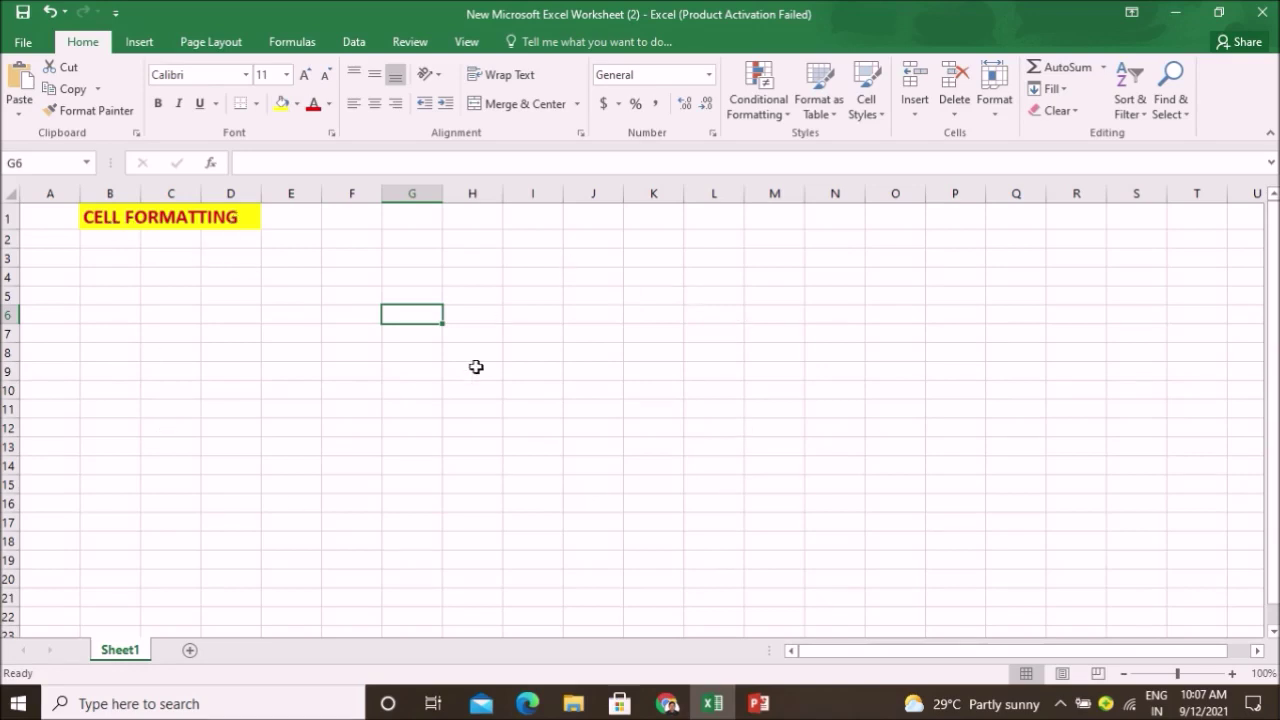
Click through several cells below the title.
{"action": "left_click", "coordinate": [285, 352]}
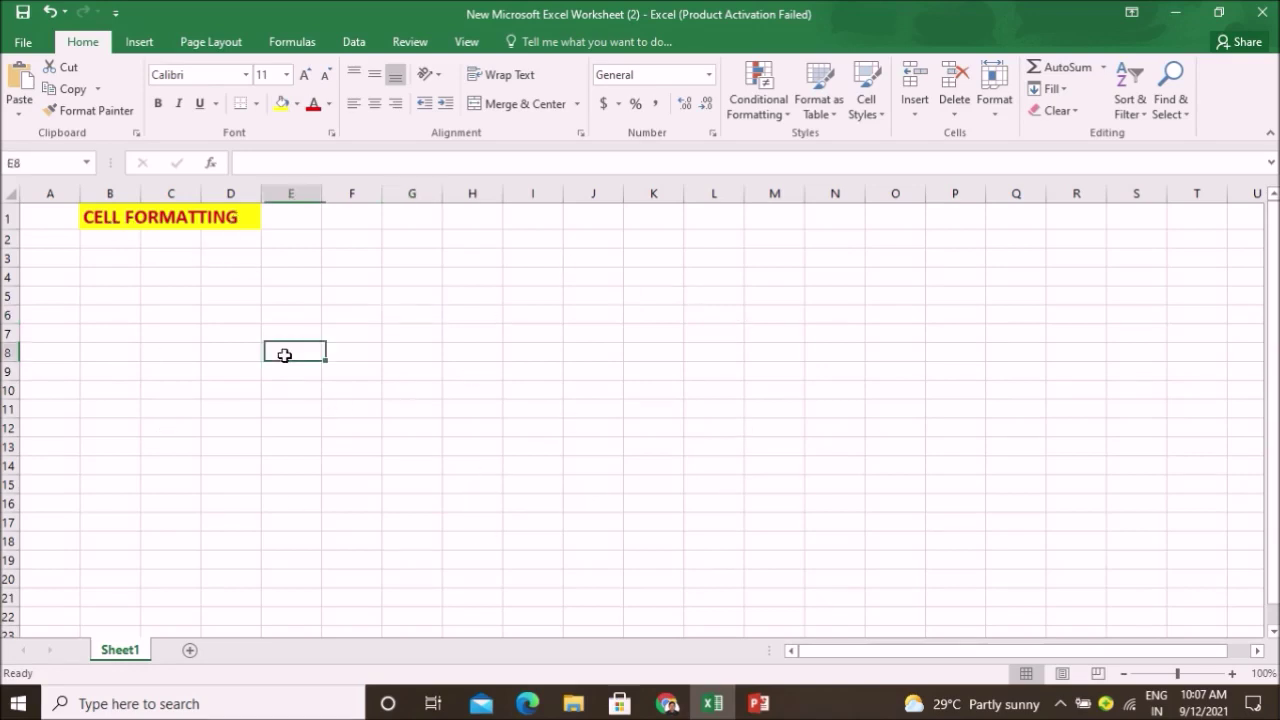
{"action": "left_click", "coordinate": [347, 352]}
{"action": "left_click", "coordinate": [357, 320]}
{"action": "left_click", "coordinate": [350, 352]}
{"action": "left_click", "coordinate": [352, 370]}
{"action": "left_click", "coordinate": [361, 447]}
{"action": "left_click", "coordinate": [389, 414]}
{"action": "left_click", "coordinate": [349, 411]}
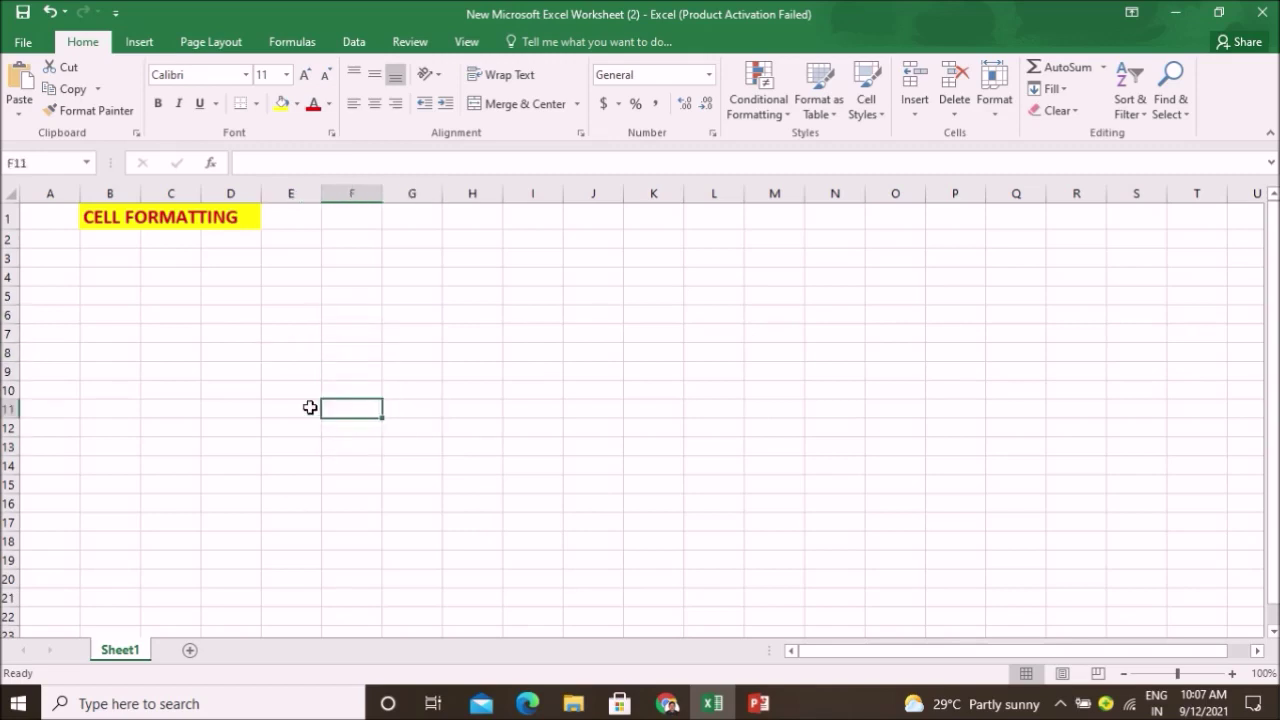
{"action": "left_click", "coordinate": [309, 406]}
{"action": "left_click", "coordinate": [311, 390]}
{"action": "left_click", "coordinate": [312, 355]}
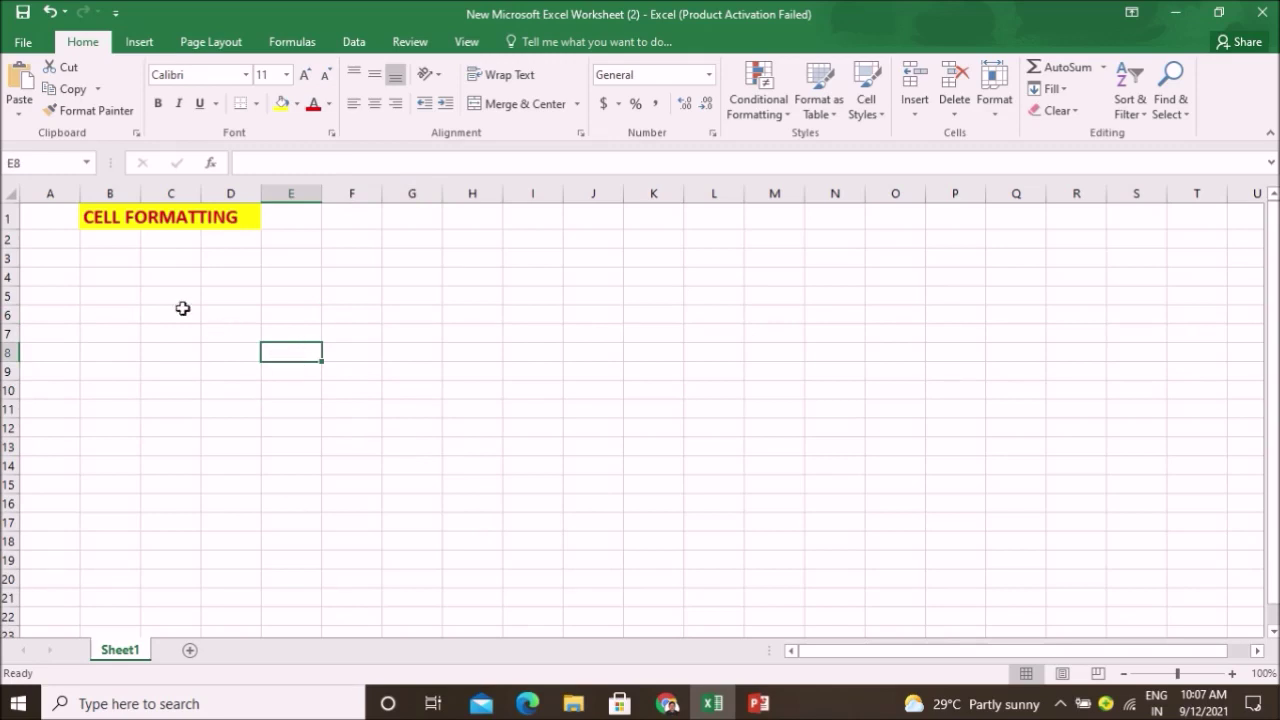
Enter the headers NAME in B4 and AGE in C4.
{"action": "left_click", "coordinate": [122, 279]}
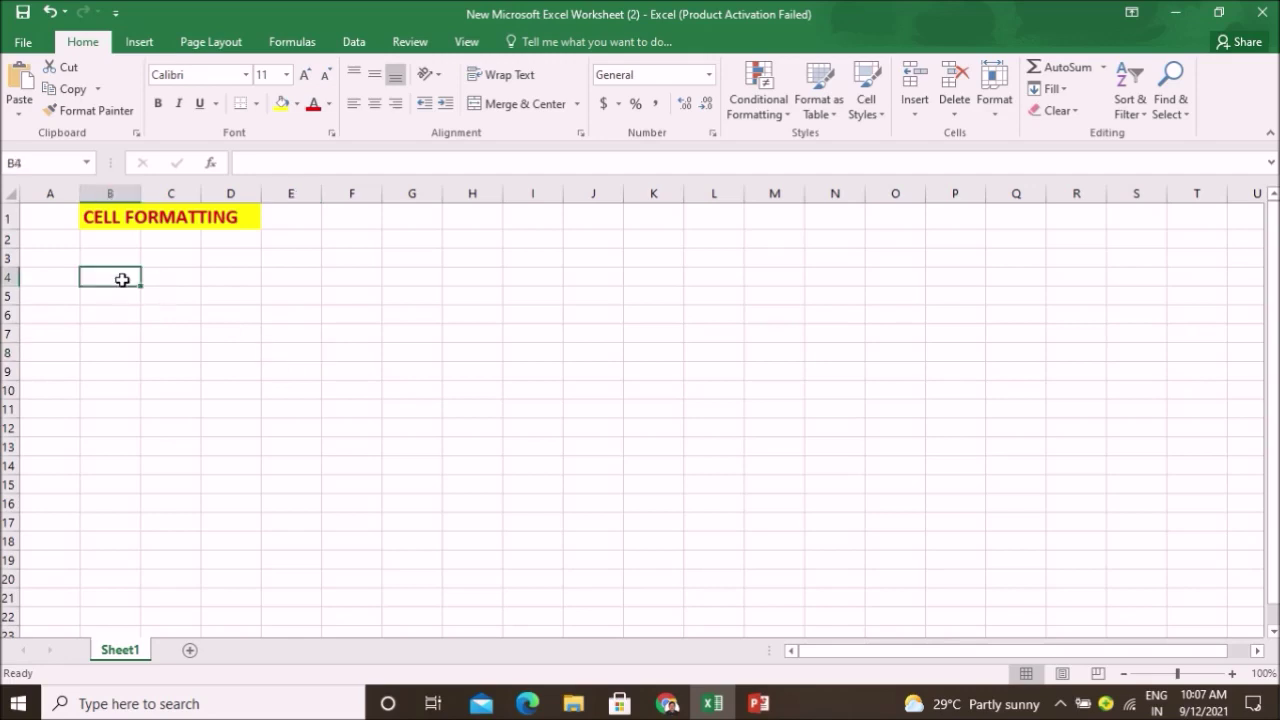
{"action": "type", "text": "NAME"}
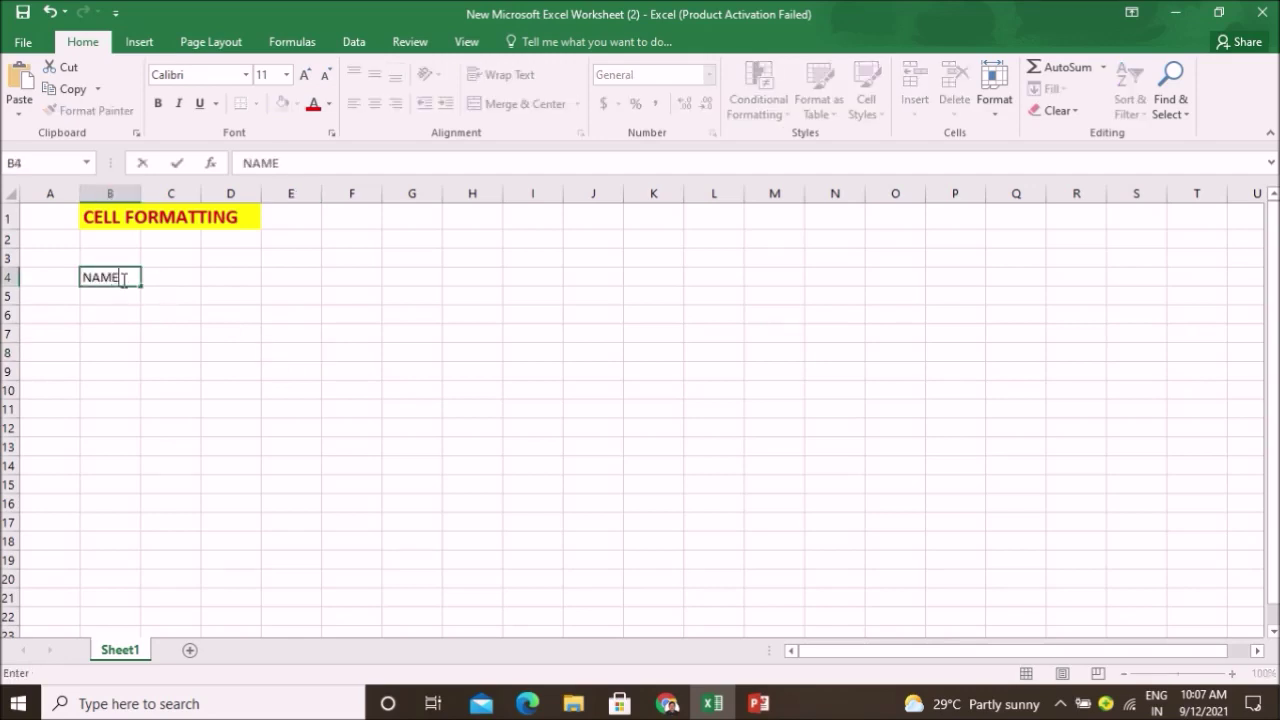
{"action": "key", "text": "Tab"}
{"action": "type", "text": "AG"}
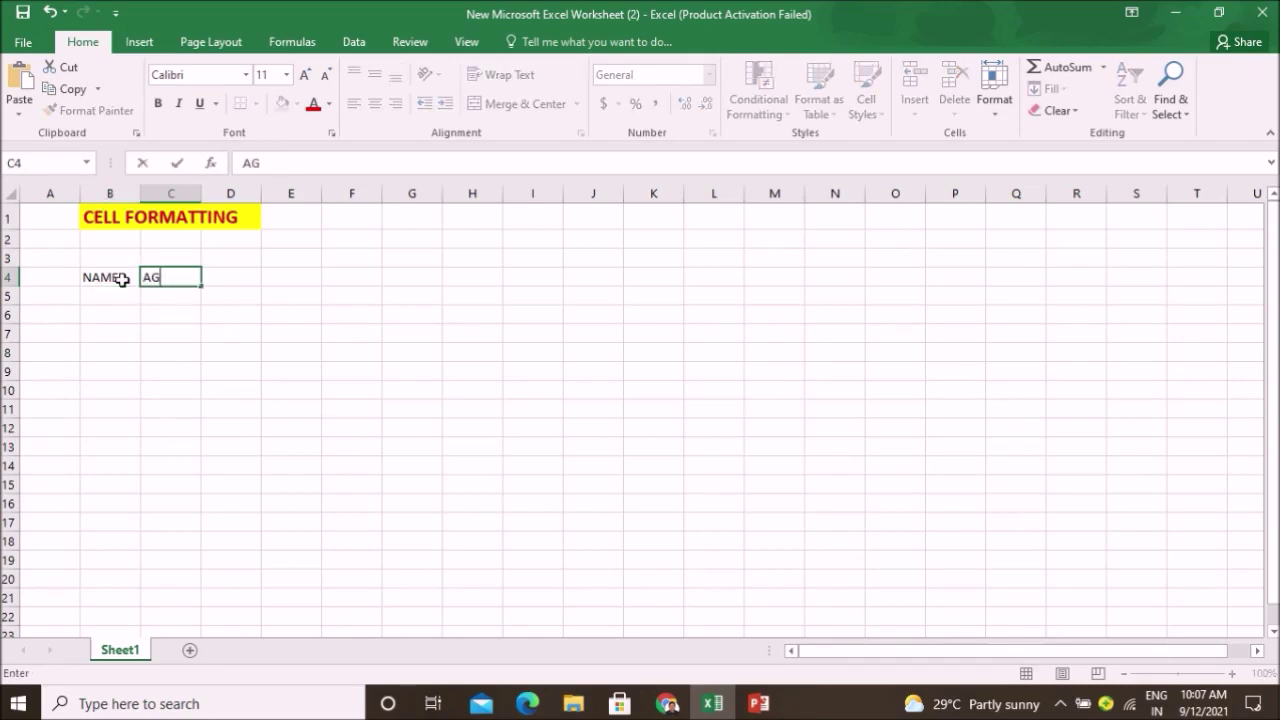
{"action": "key", "text": "Return"}
Fill the first row with a name in B5 and age 56 in C5.
{"action": "key", "text": "Left"}
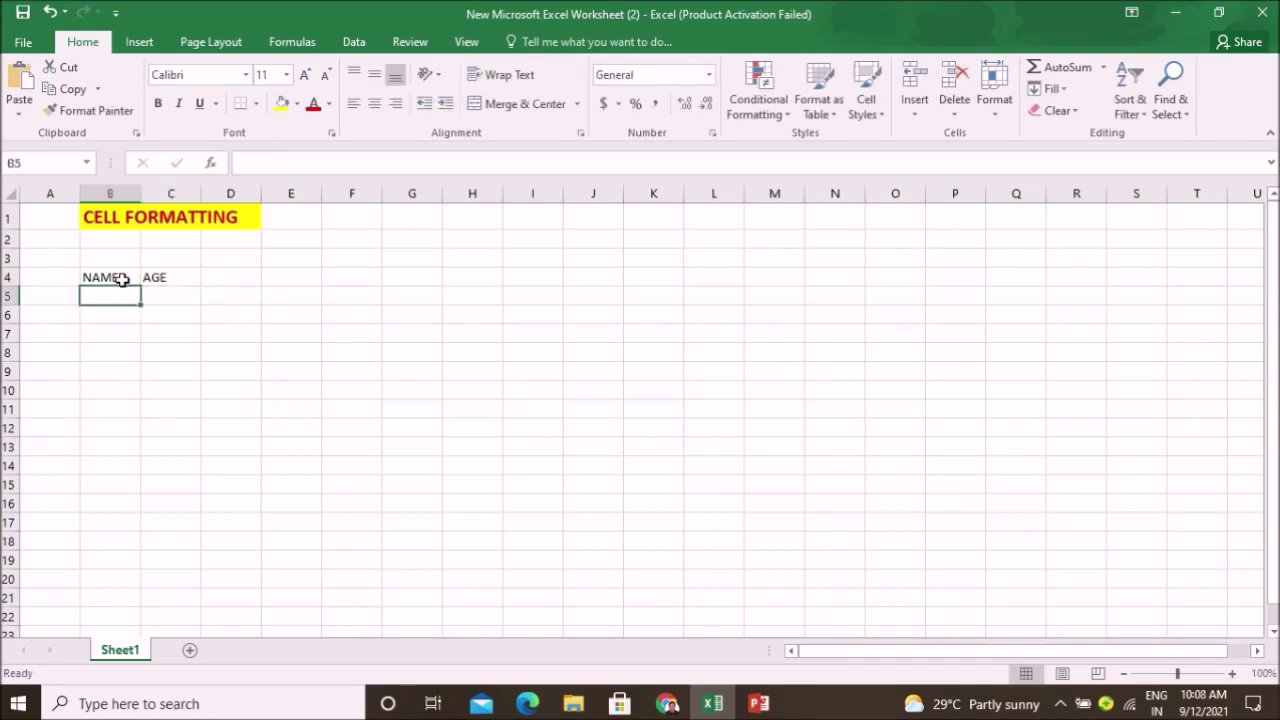
{"action": "type", "text": "RAVI"}
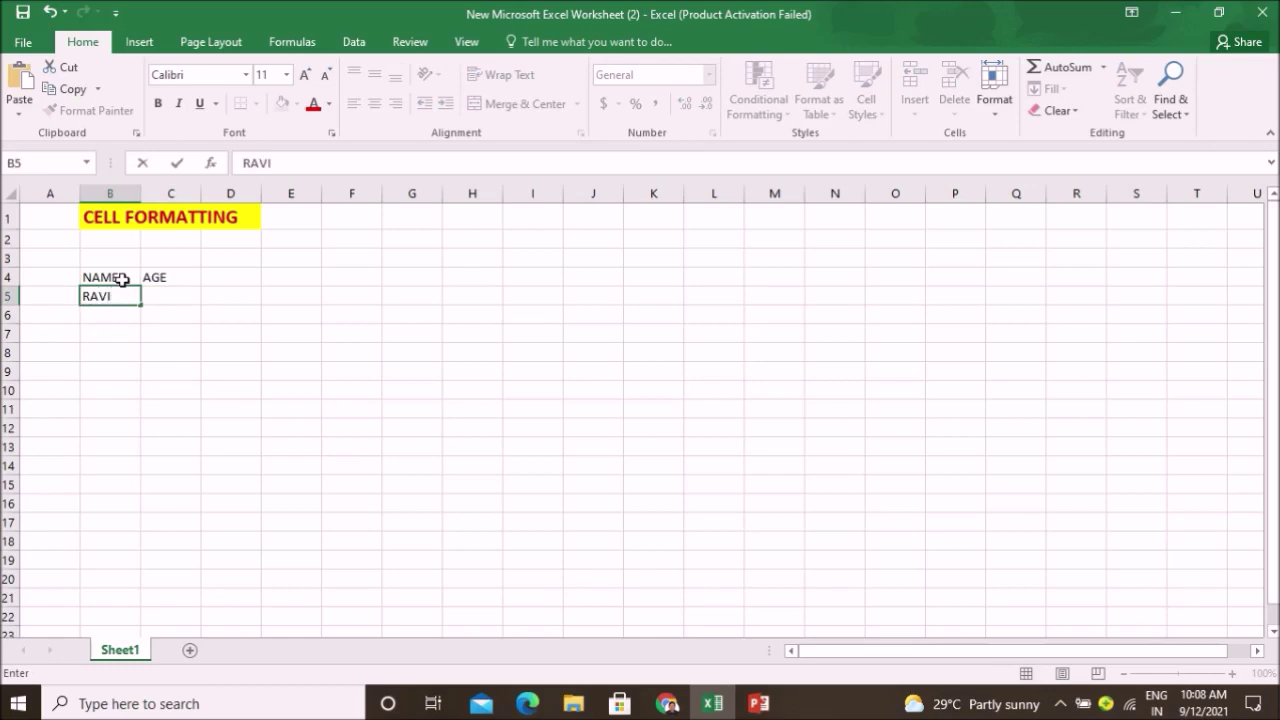
{"action": "key", "text": "Tab"}
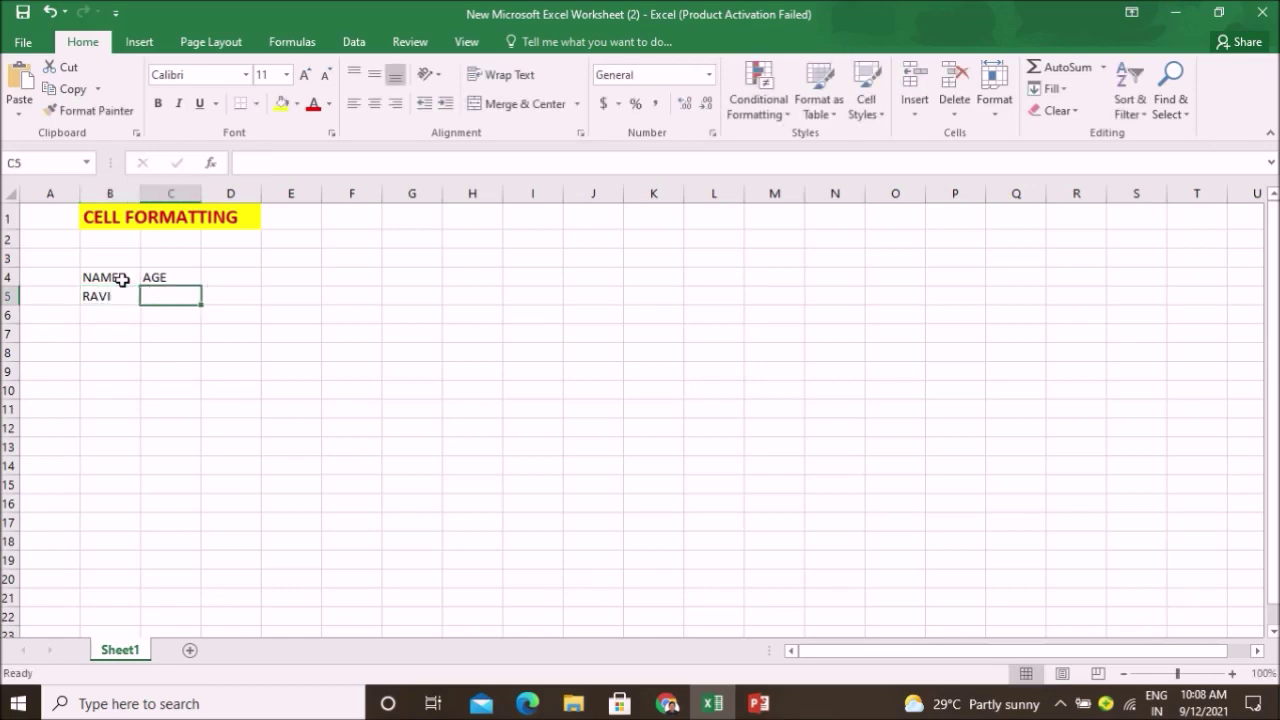
{"action": "type", "text": "56"}
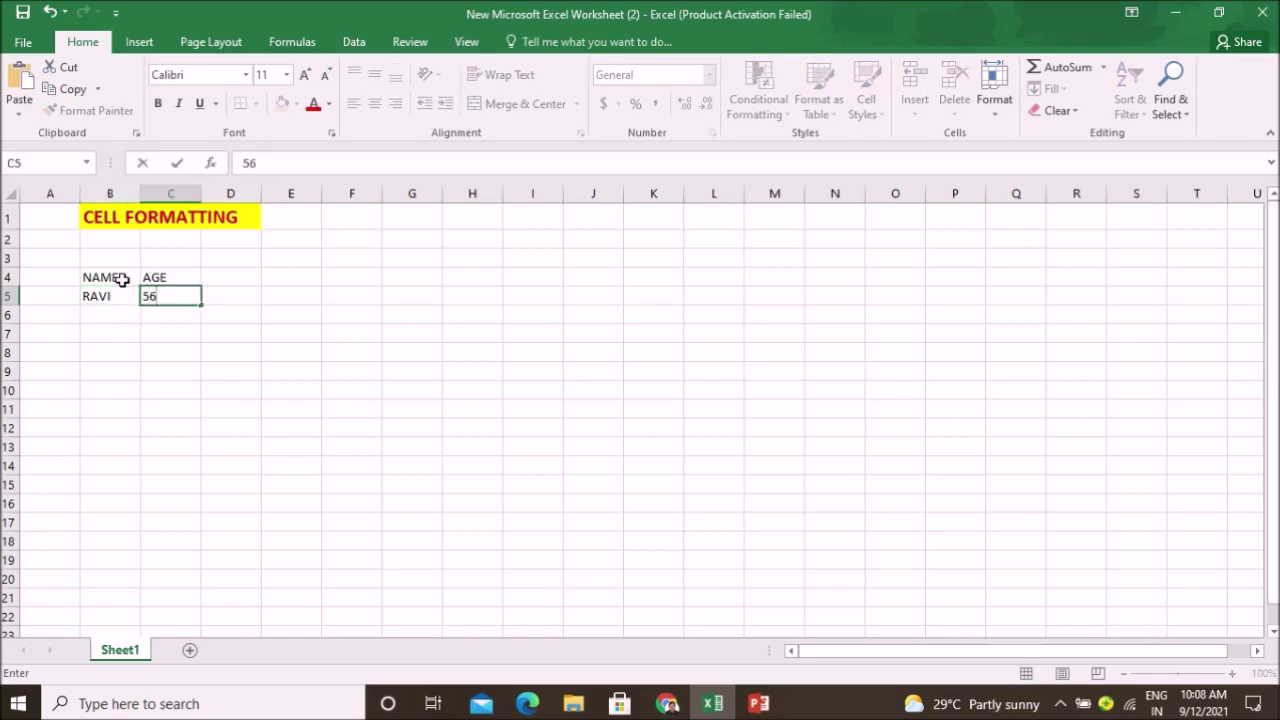
{"action": "left_click", "coordinate": [170, 368]}
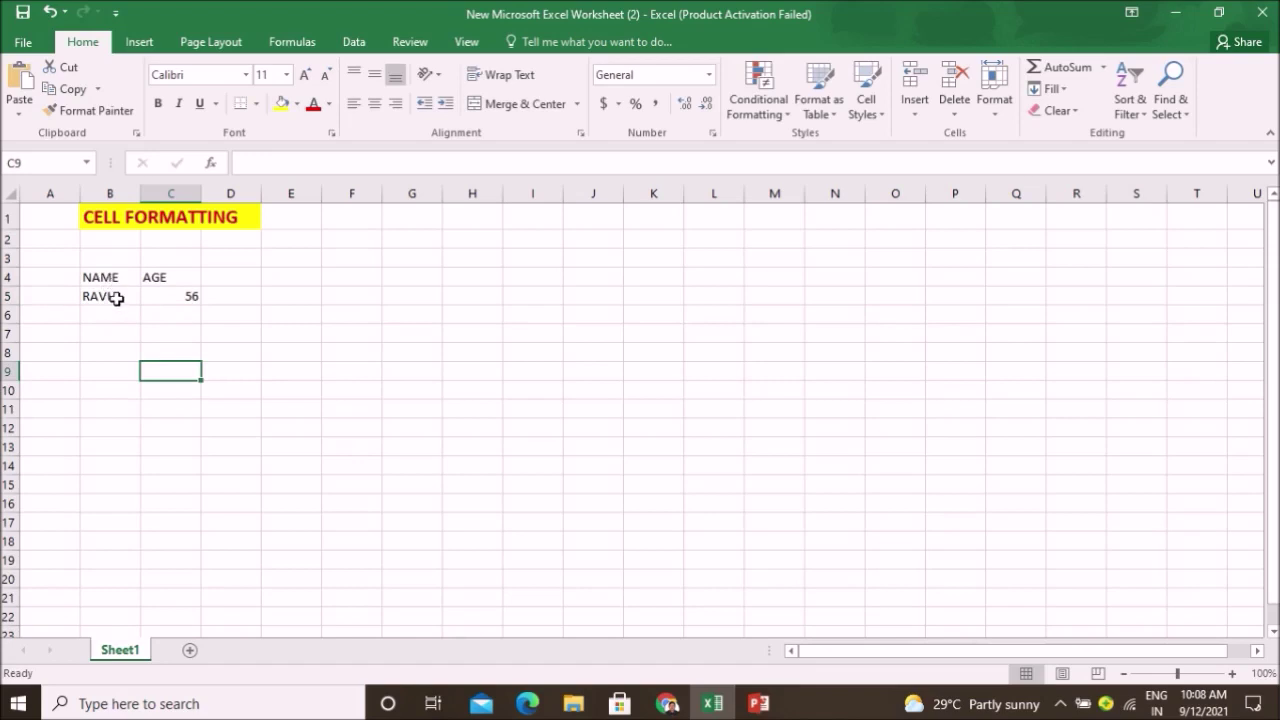
{"action": "left_click", "coordinate": [117, 296]}
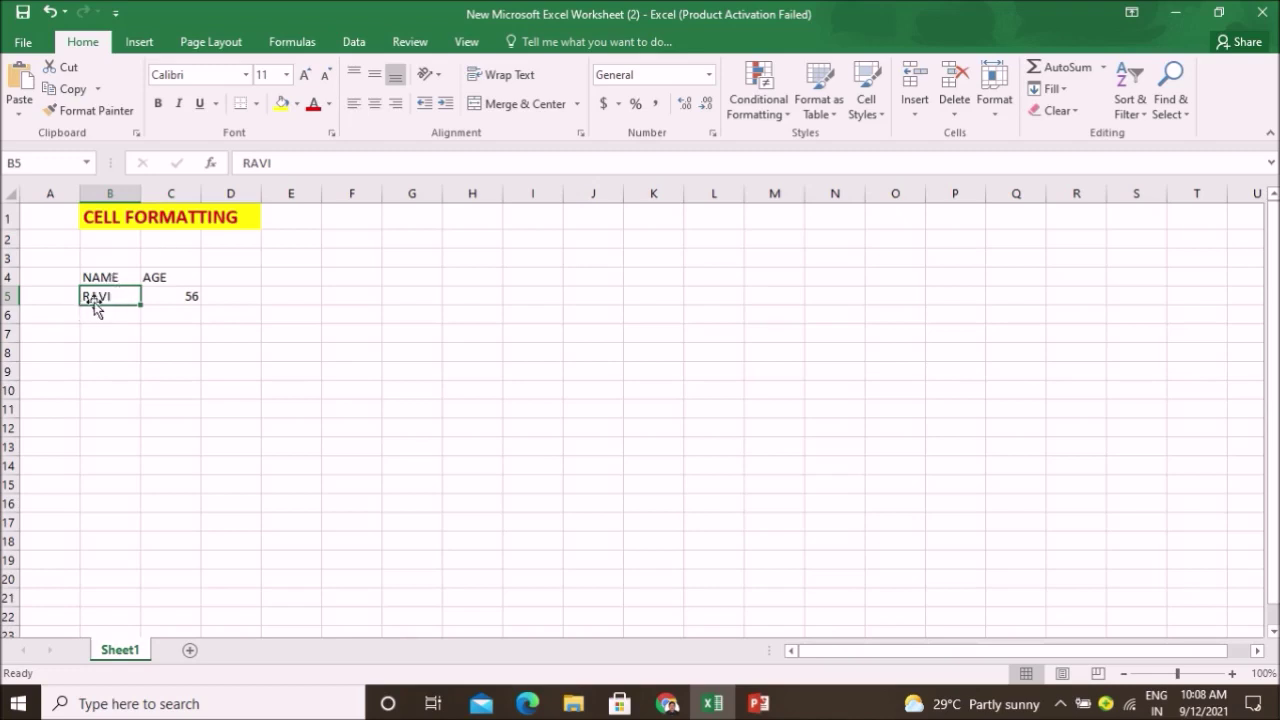
{"action": "left_click", "coordinate": [165, 296]}
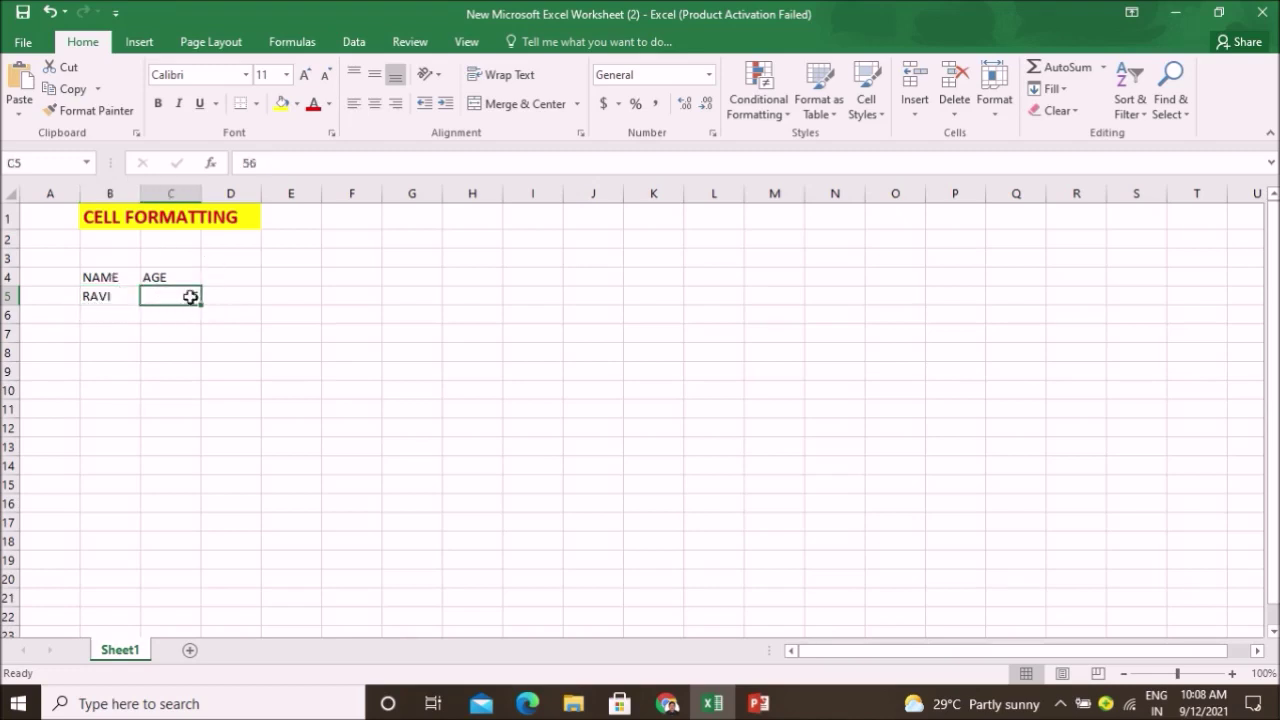
{"action": "left_click", "coordinate": [116, 298]}
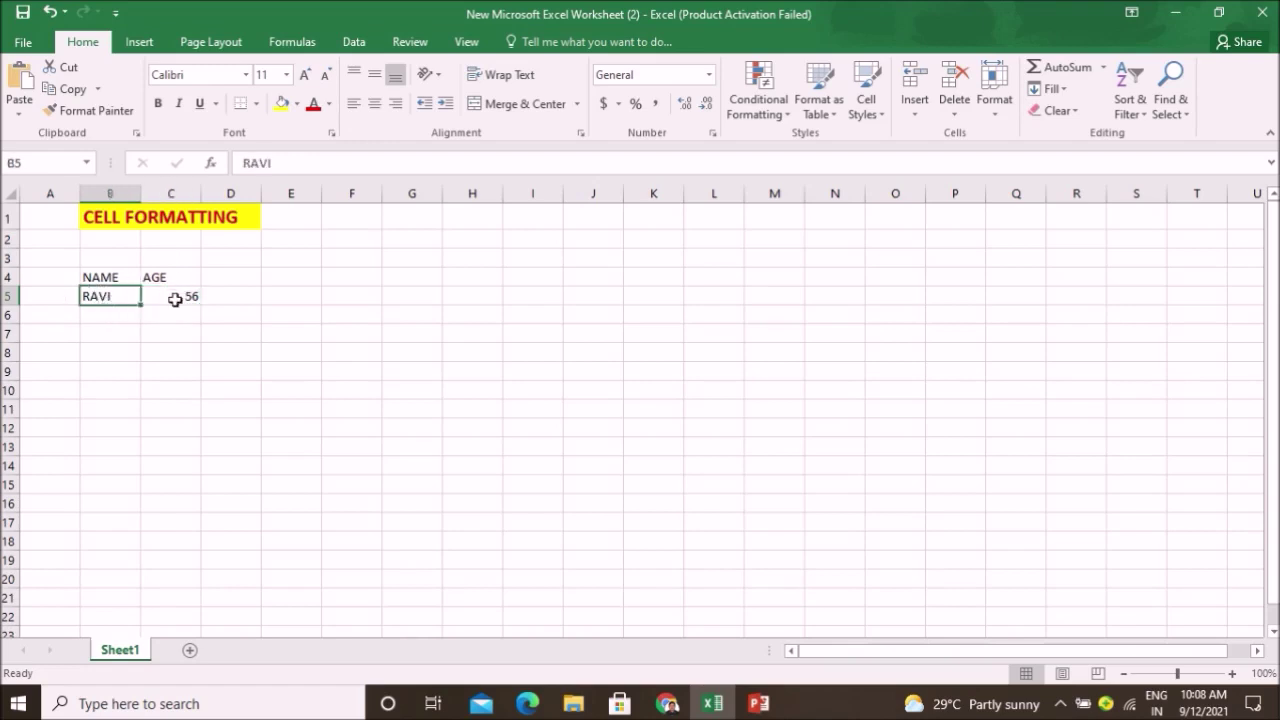
{"action": "left_click", "coordinate": [175, 297]}
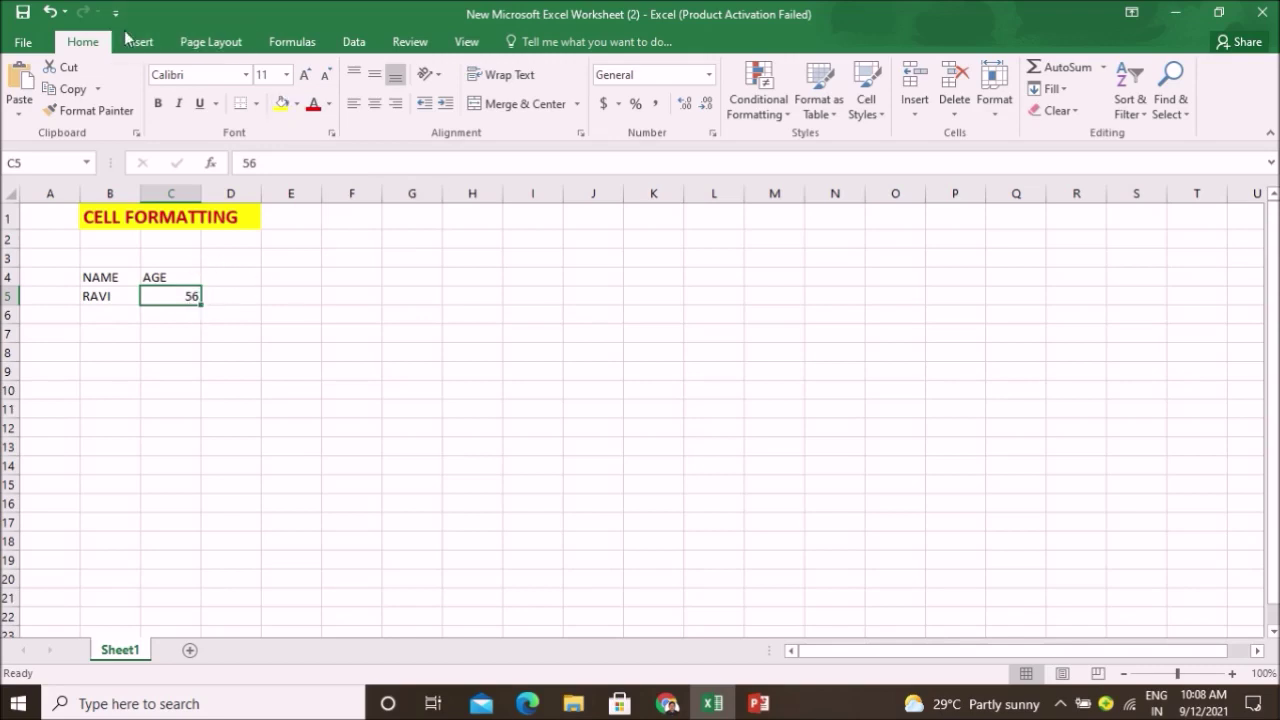
{"action": "left_click", "coordinate": [224, 345]}
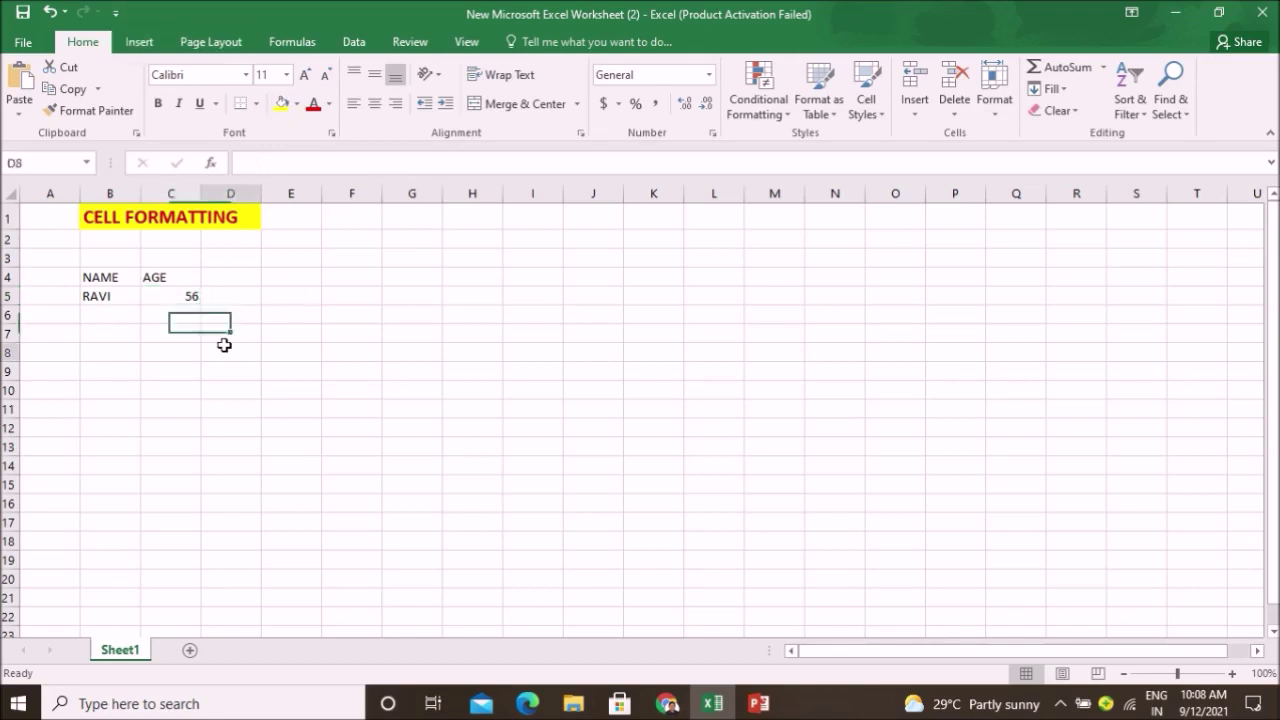
{"action": "left_click", "coordinate": [158, 295]}
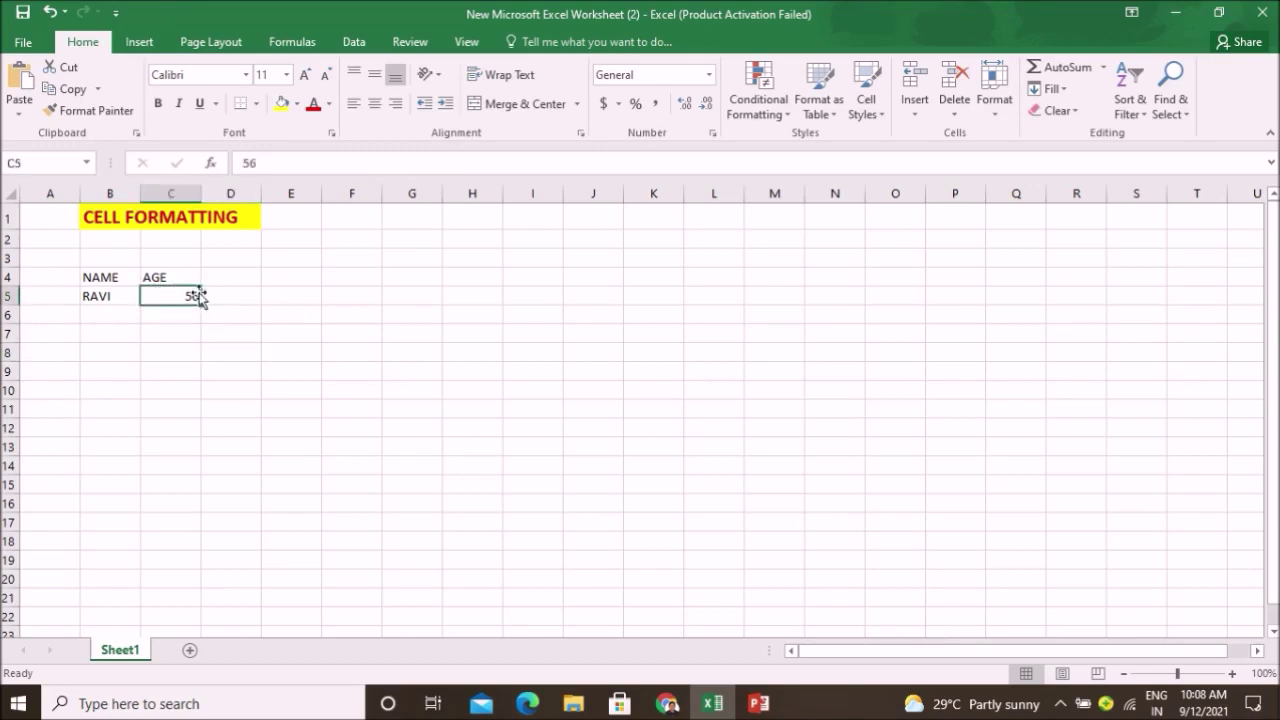
{"action": "left_click", "coordinate": [123, 297]}
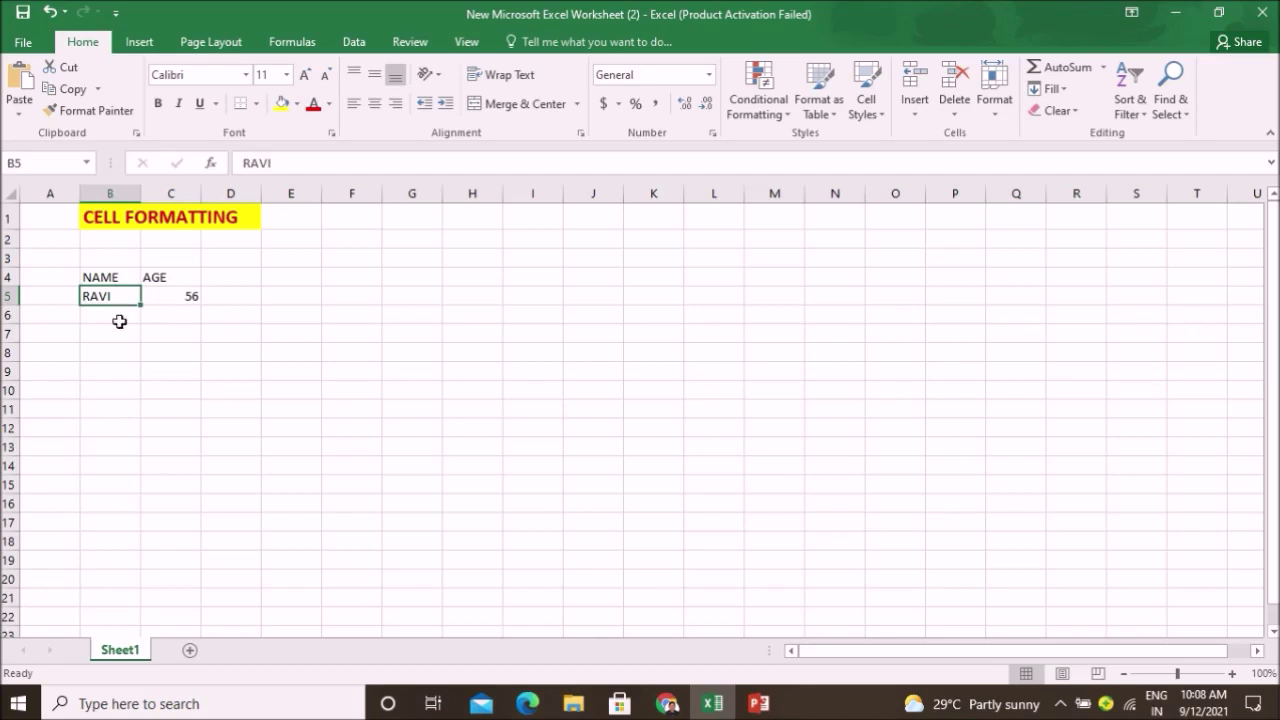
{"action": "left_click", "coordinate": [120, 315]}
{"action": "left_click", "coordinate": [126, 297]}
{"action": "left_click", "coordinate": [165, 297]}
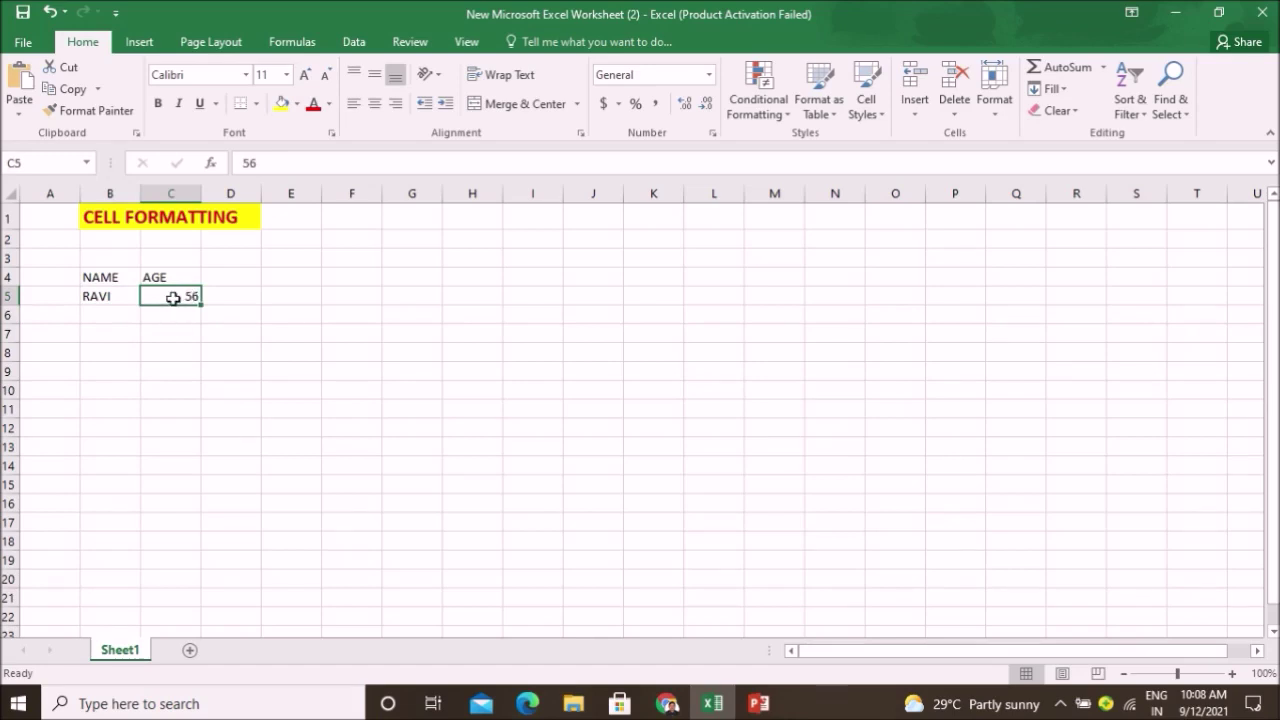
{"action": "left_click", "coordinate": [206, 424]}
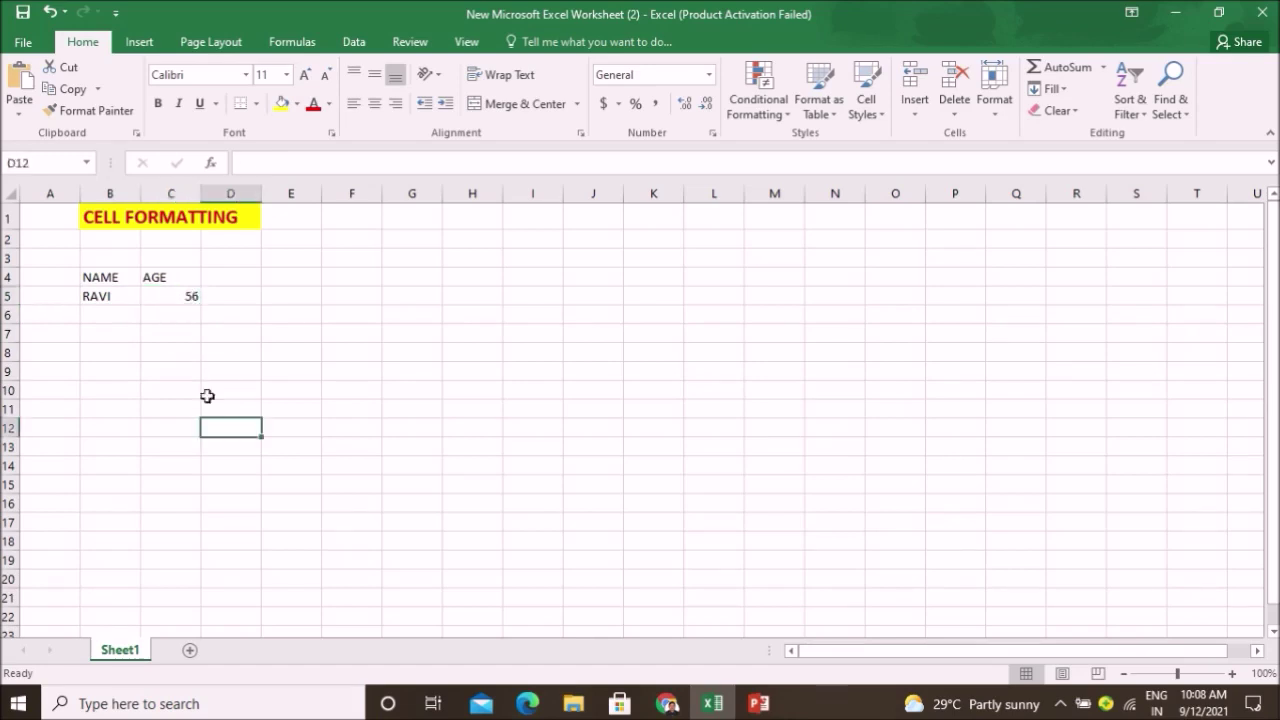
{"action": "left_click", "coordinate": [172, 296]}
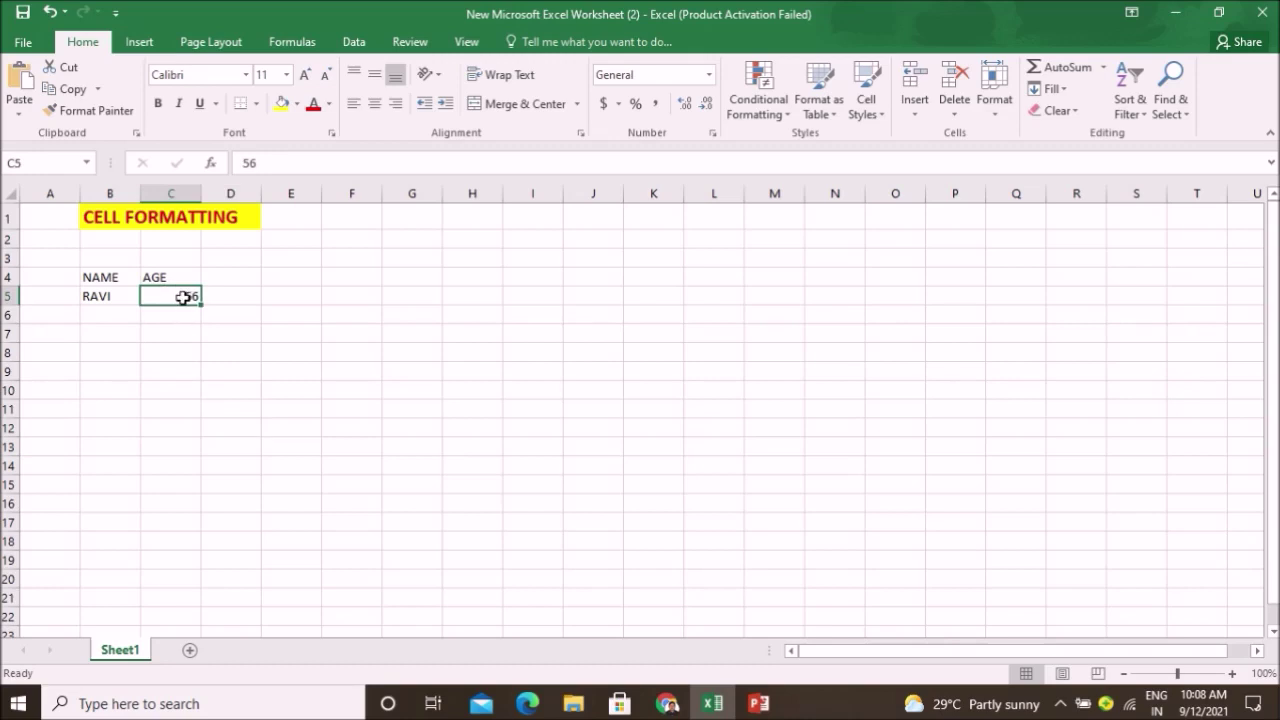
{"action": "left_click", "coordinate": [251, 314]}
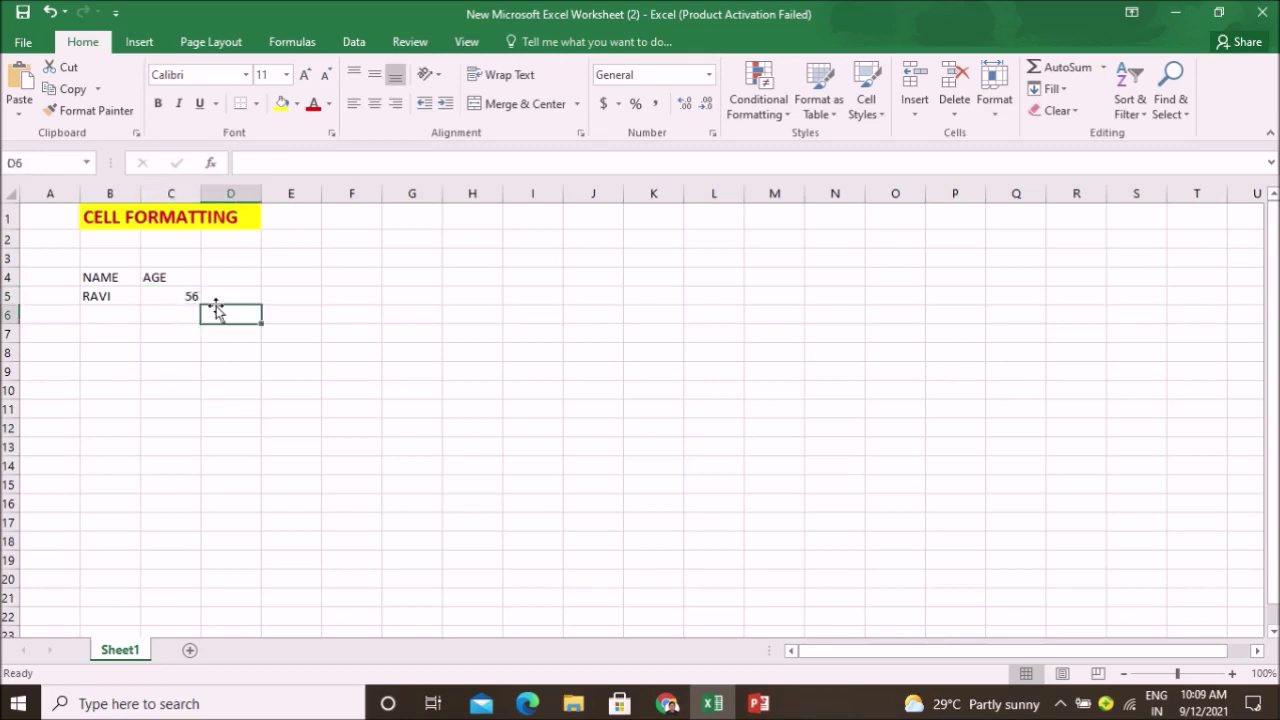
{"action": "left_click", "coordinate": [178, 294]}
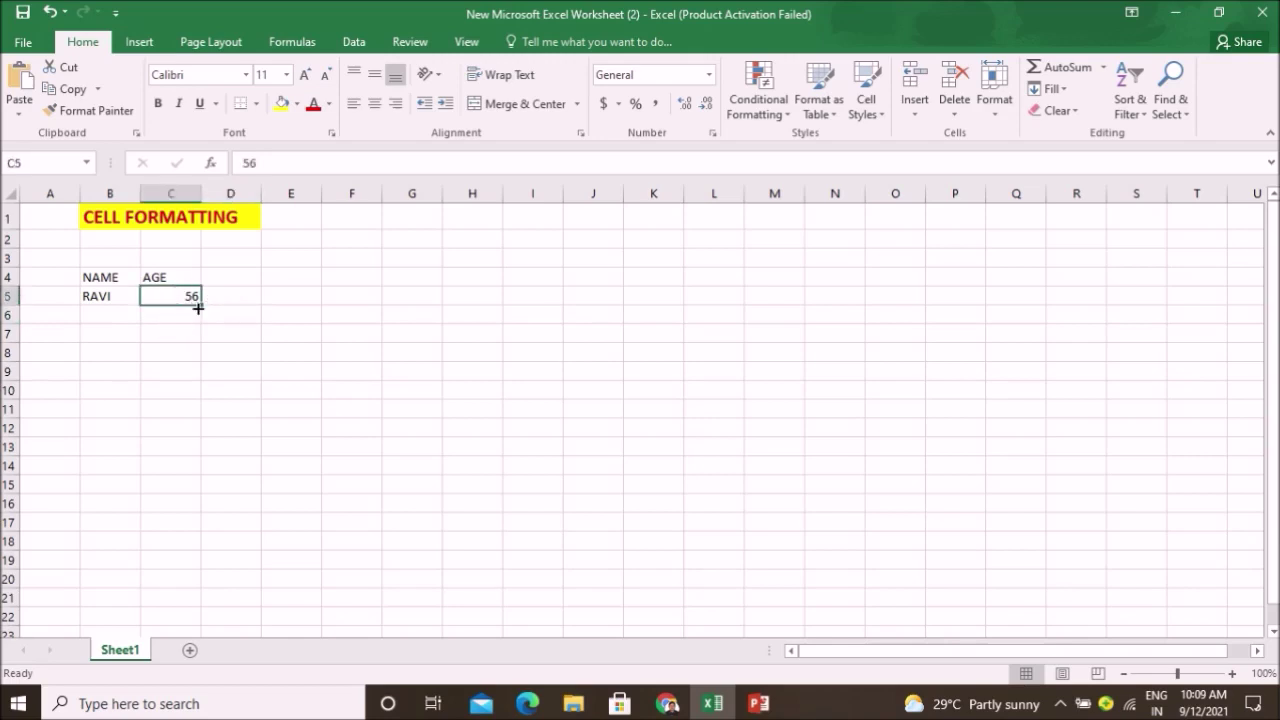
{"action": "left_click", "coordinate": [249, 310]}
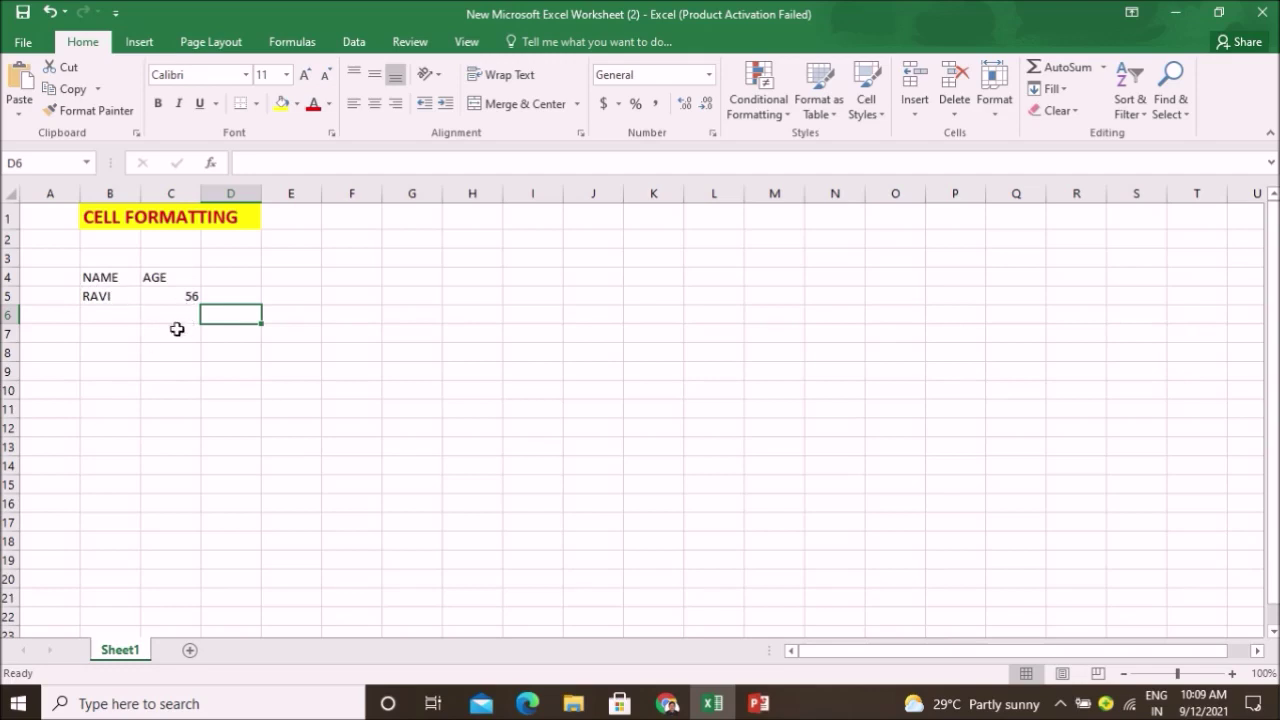
{"action": "left_click", "coordinate": [96, 278]}
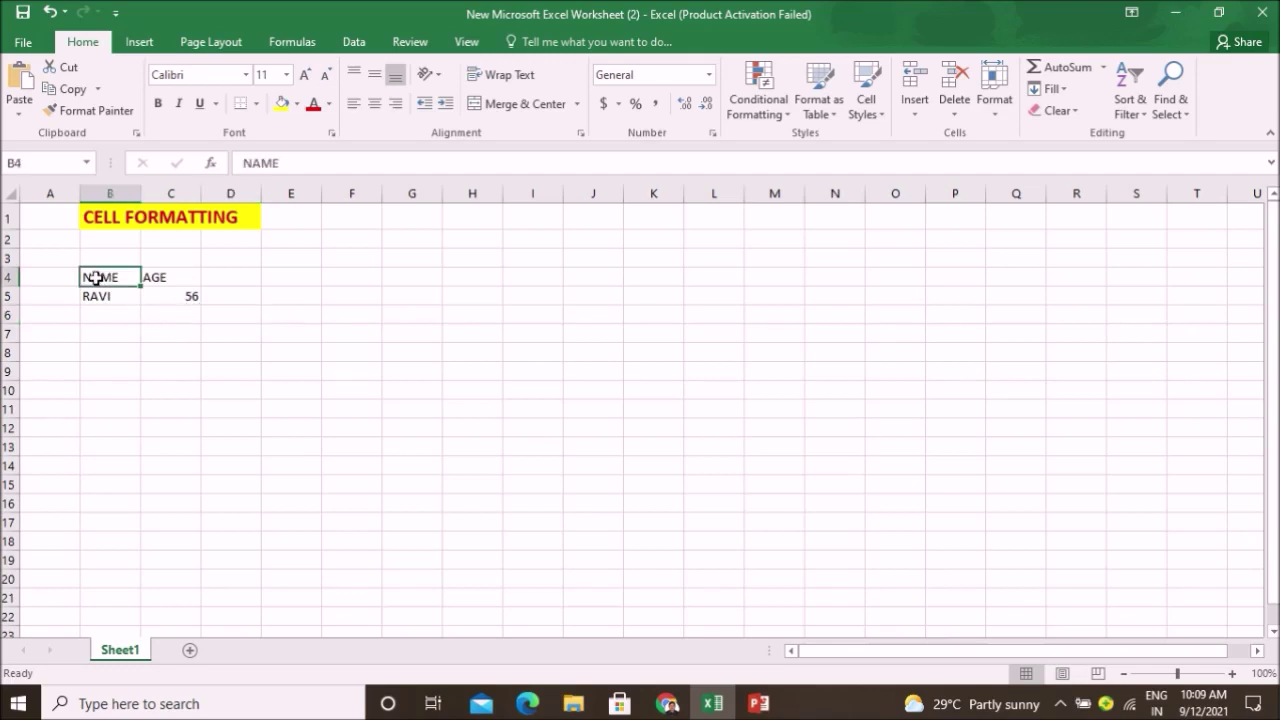
Make the NAME and AGE headers bold at font size 14.
{"action": "left_click_drag", "start_coordinate": [96, 278], "coordinate": [175, 284]}
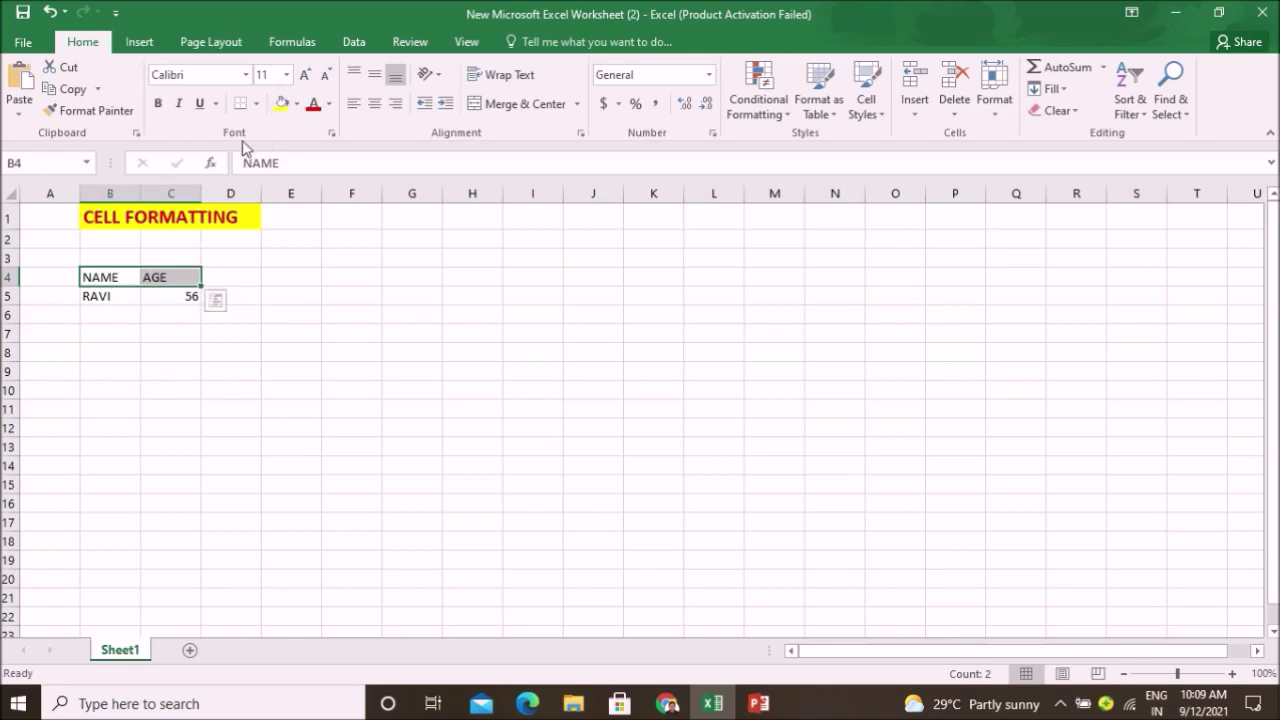
{"action": "left_click", "coordinate": [157, 105]}
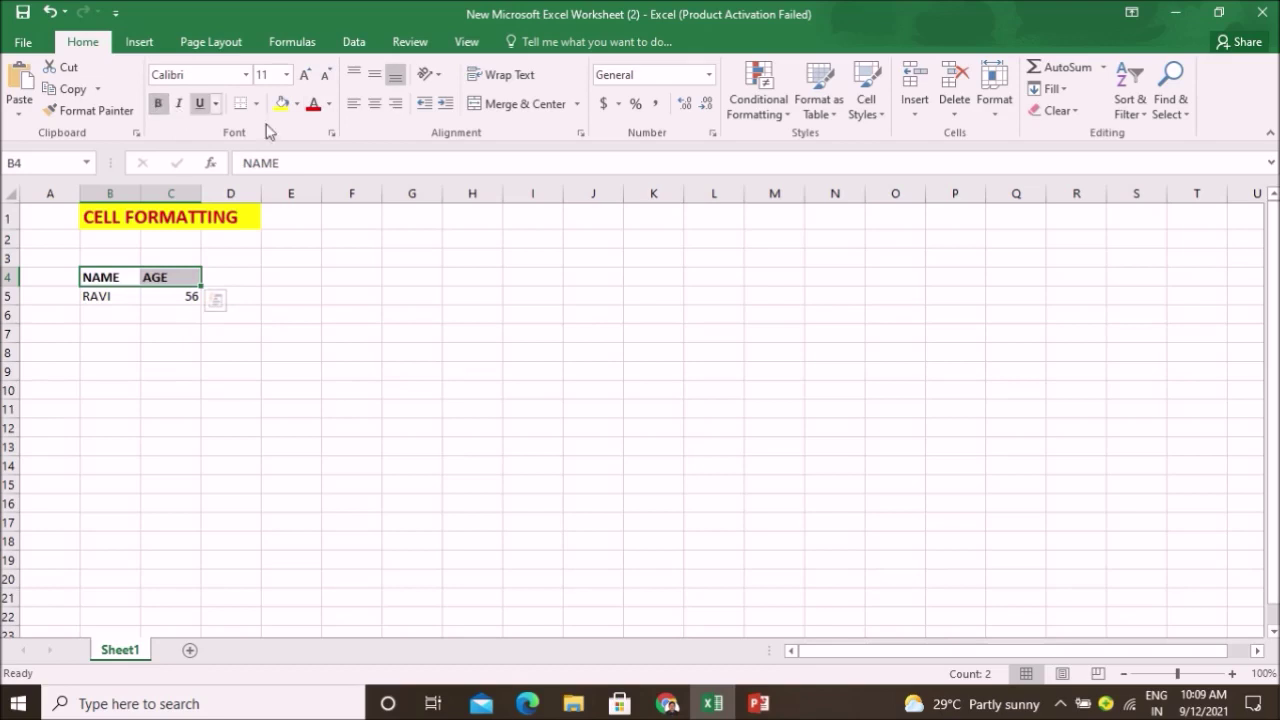
{"action": "left_click", "coordinate": [286, 74]}
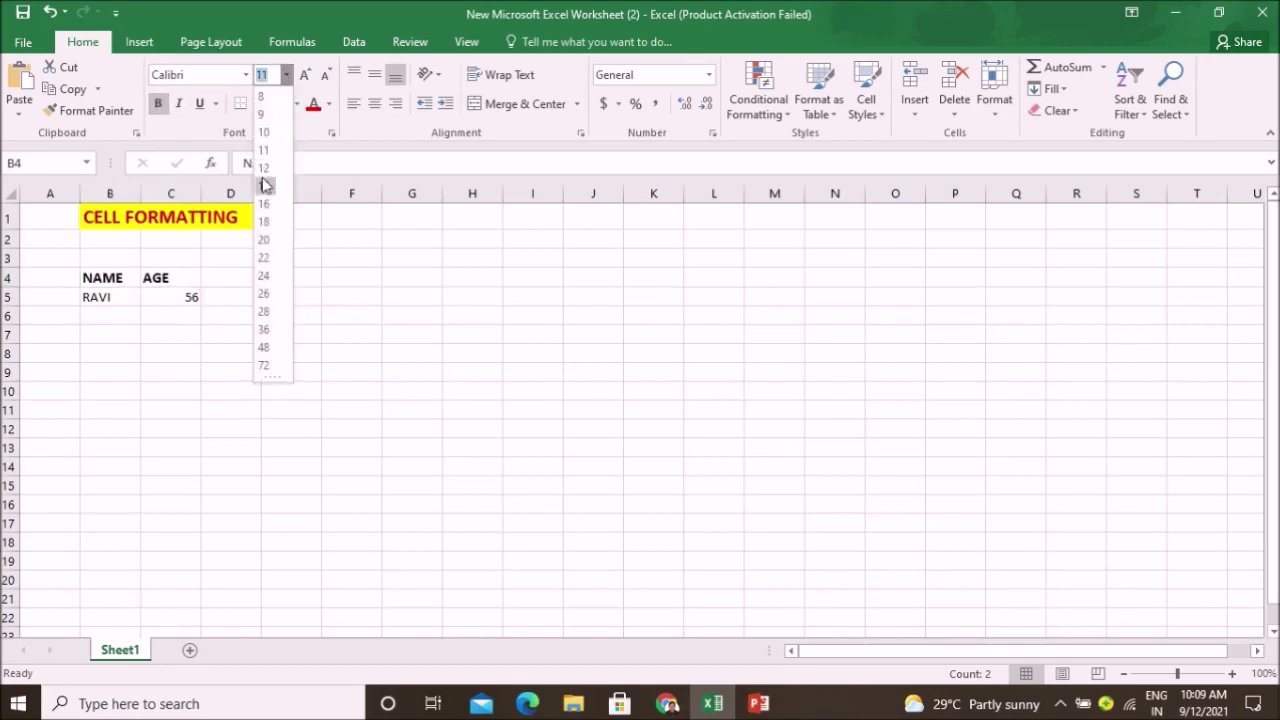
{"action": "left_click", "coordinate": [265, 188]}
{"action": "left_click", "coordinate": [324, 362]}
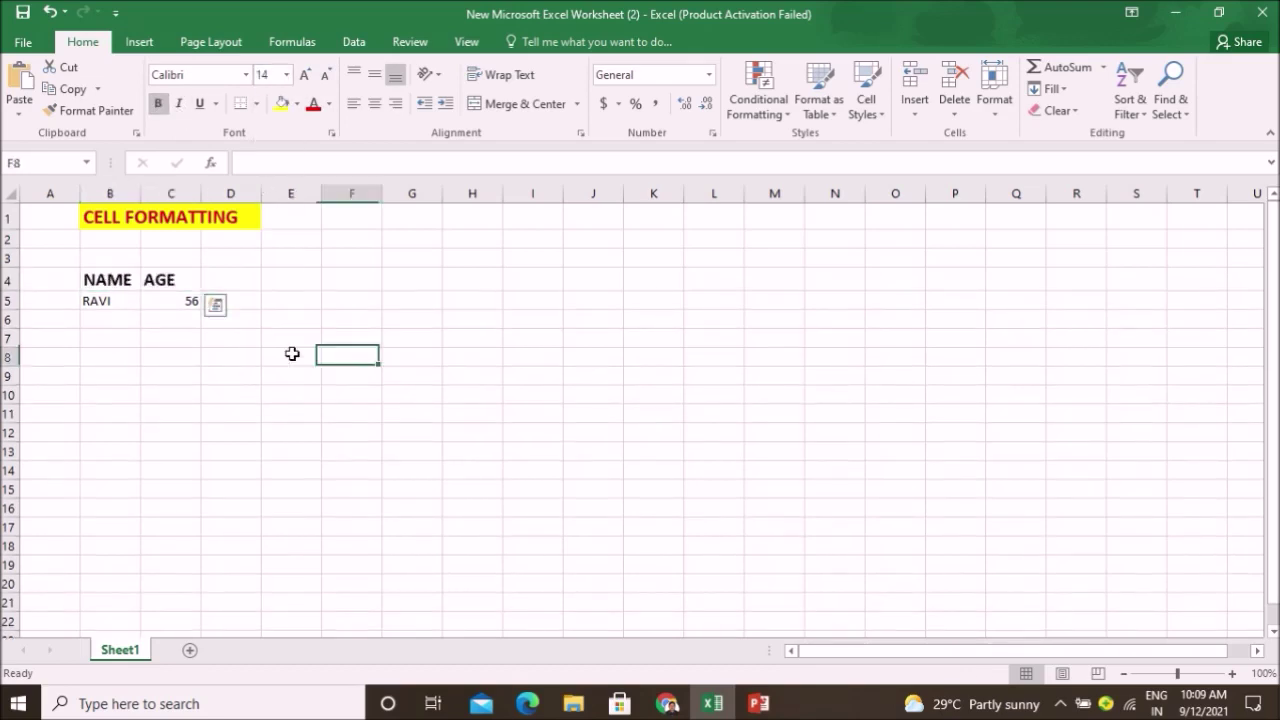
Make the row 5 name and age bold and enlarge them to size 14.
{"action": "left_click", "coordinate": [120, 300]}
{"action": "left_click_drag", "start_coordinate": [120, 300], "coordinate": [168, 300]}
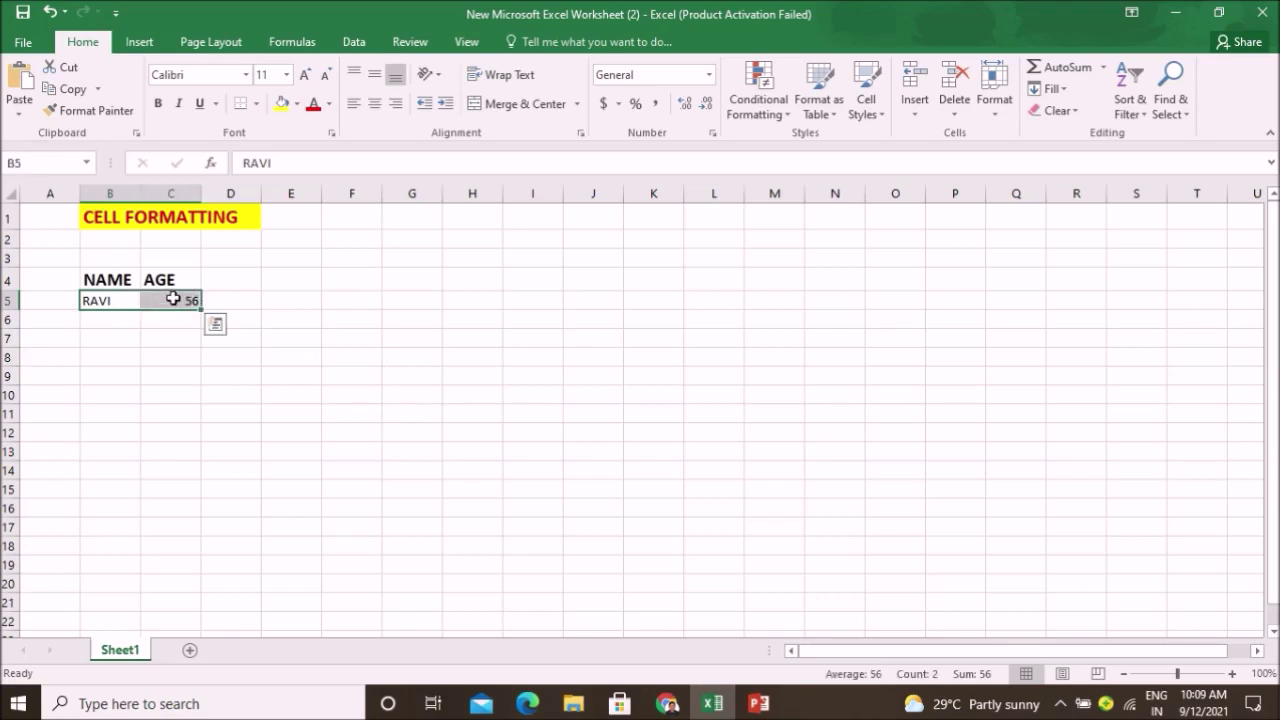
{"action": "left_click", "coordinate": [158, 105]}
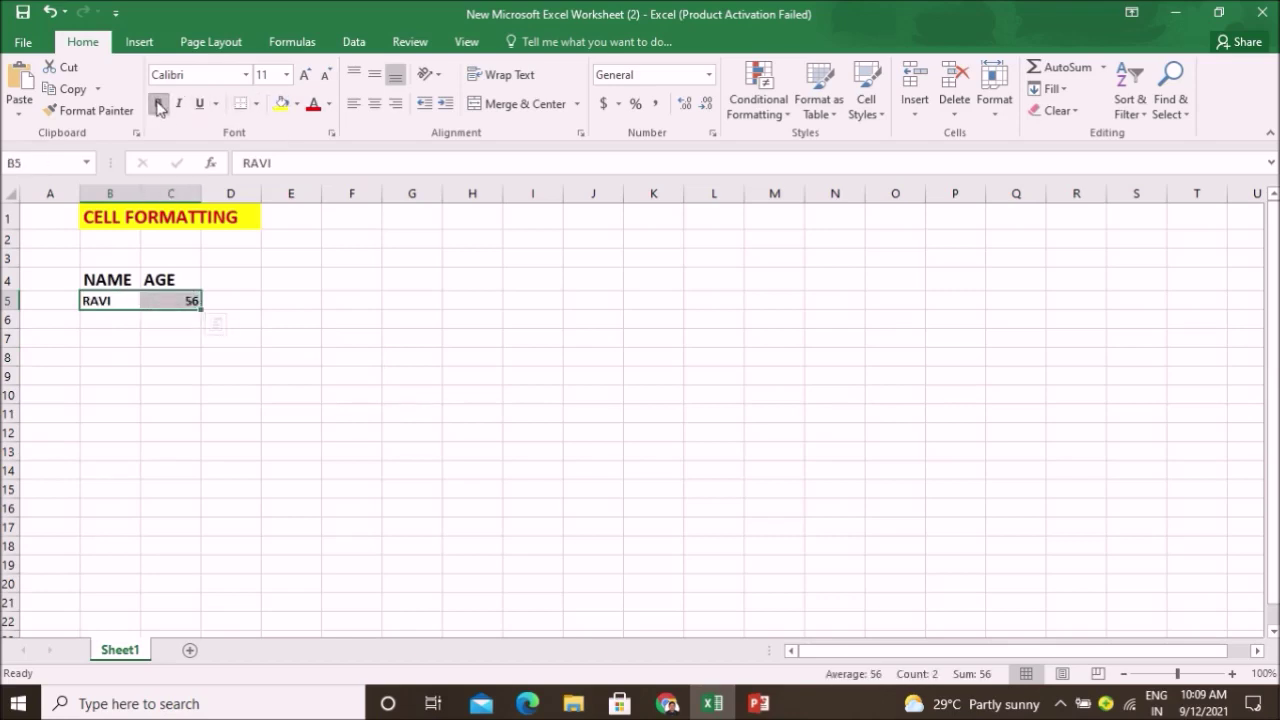
{"action": "left_click", "coordinate": [303, 75]}
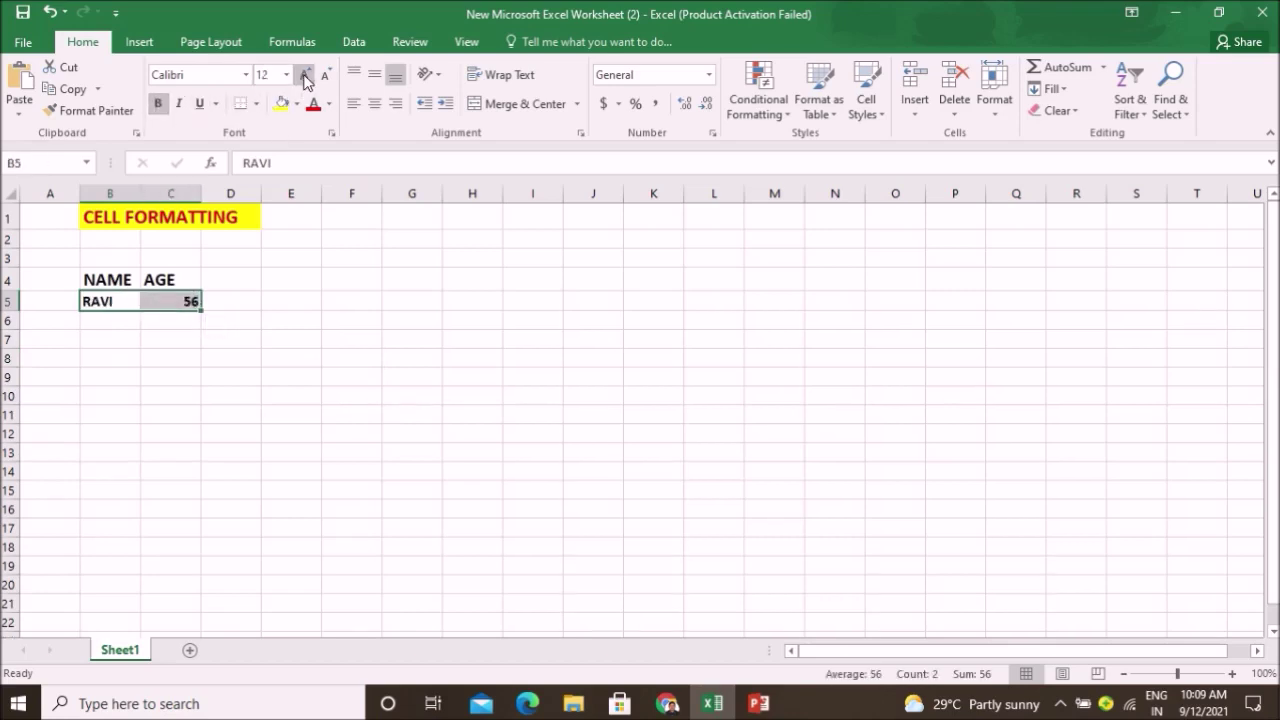
{"action": "left_click", "coordinate": [303, 75]}
{"action": "left_click", "coordinate": [351, 238]}
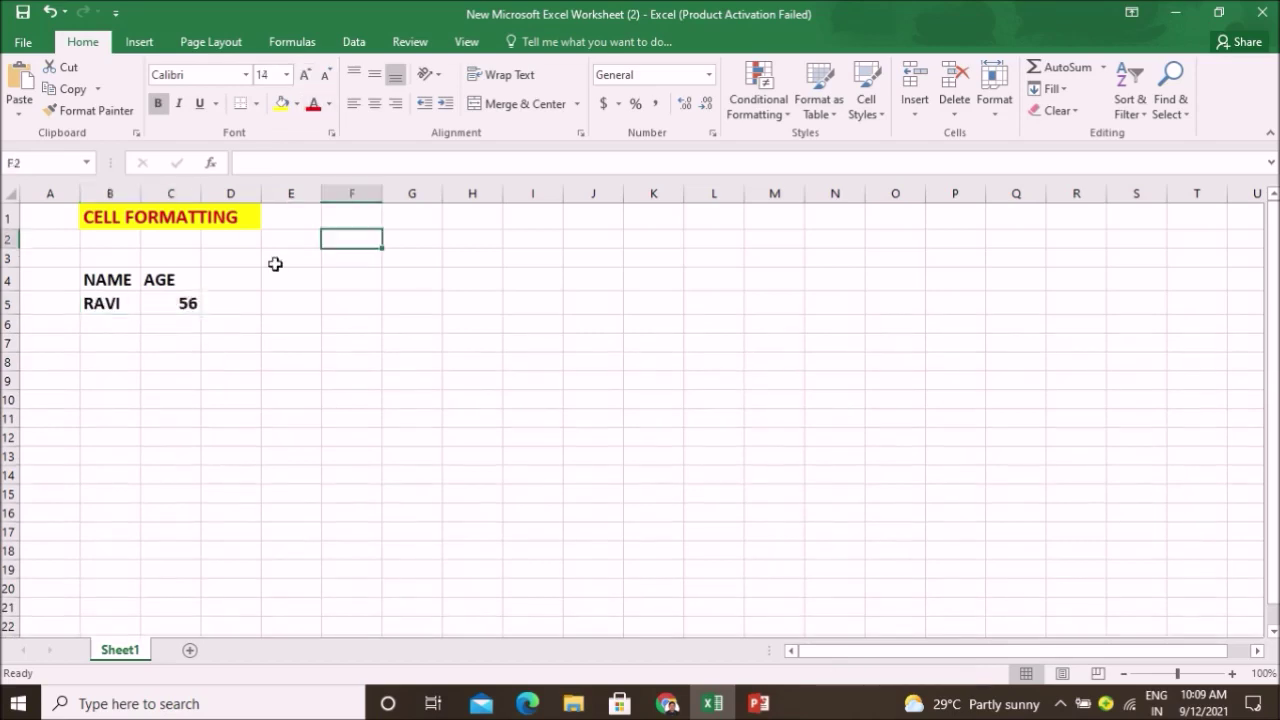
{"action": "left_click", "coordinate": [126, 305]}
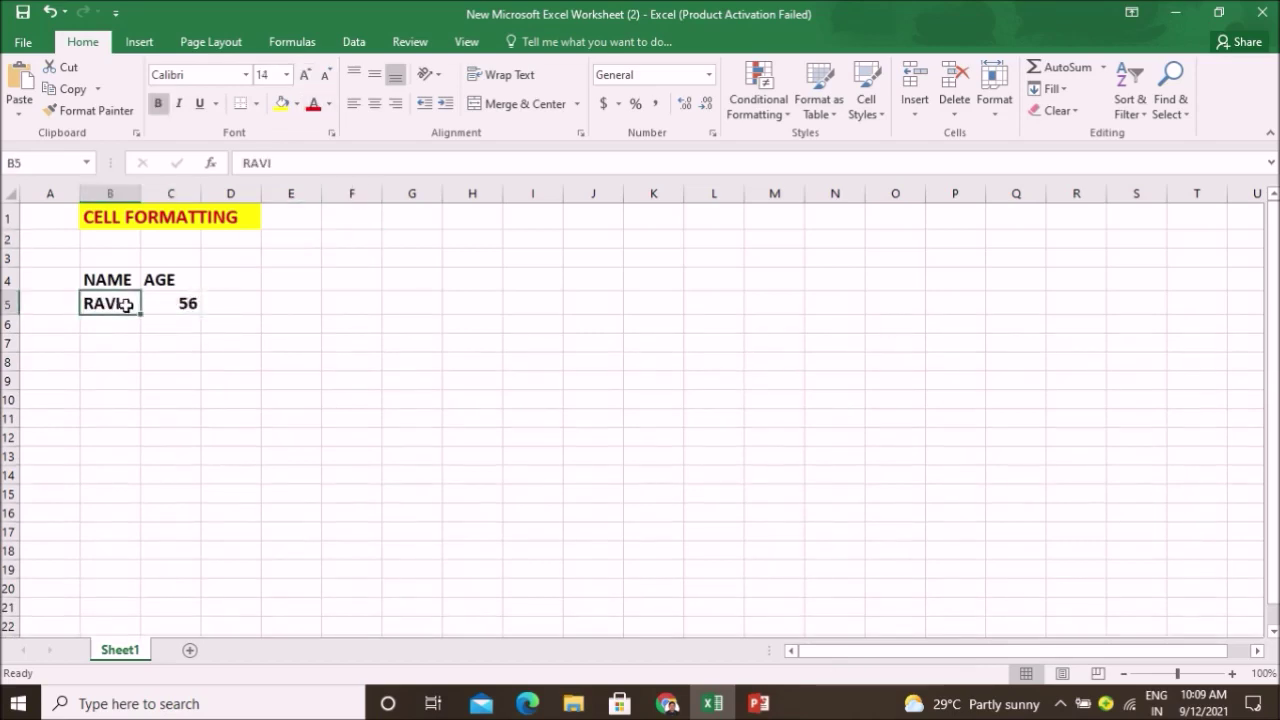
Set the font colour of B5 to teal and of C5 to green.
{"action": "left_click", "coordinate": [329, 103]}
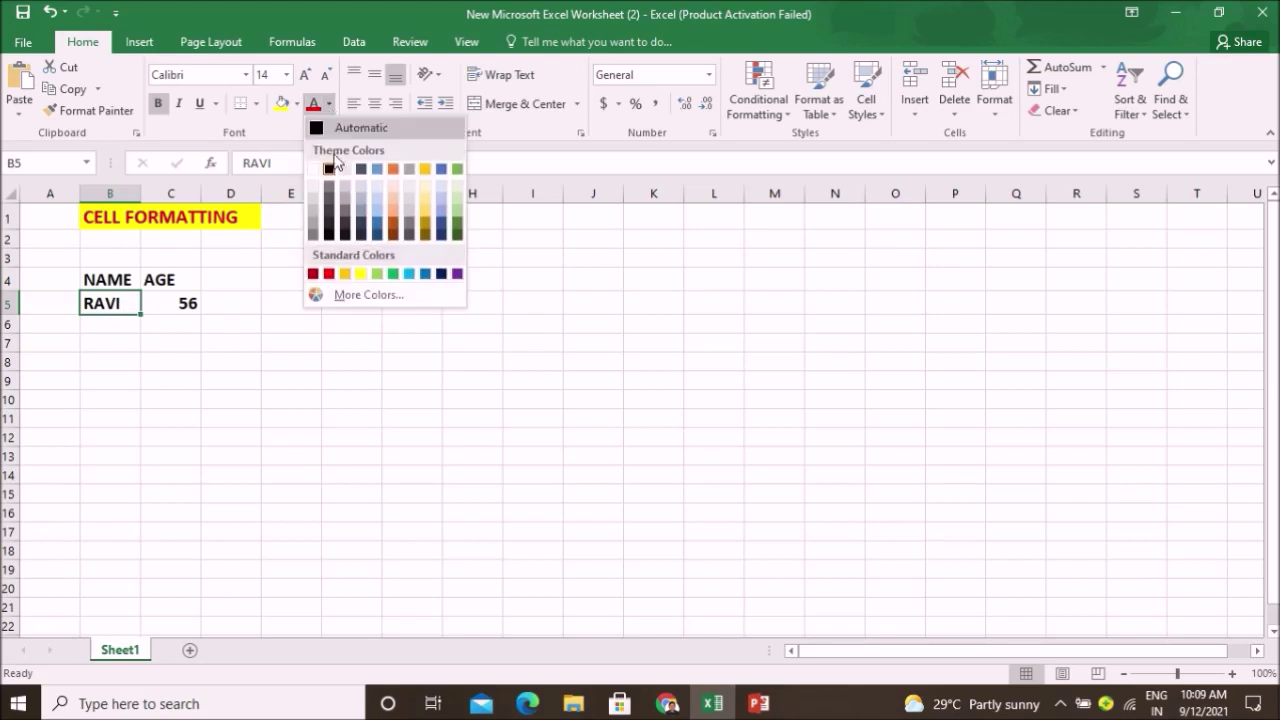
{"action": "left_click", "coordinate": [412, 277]}
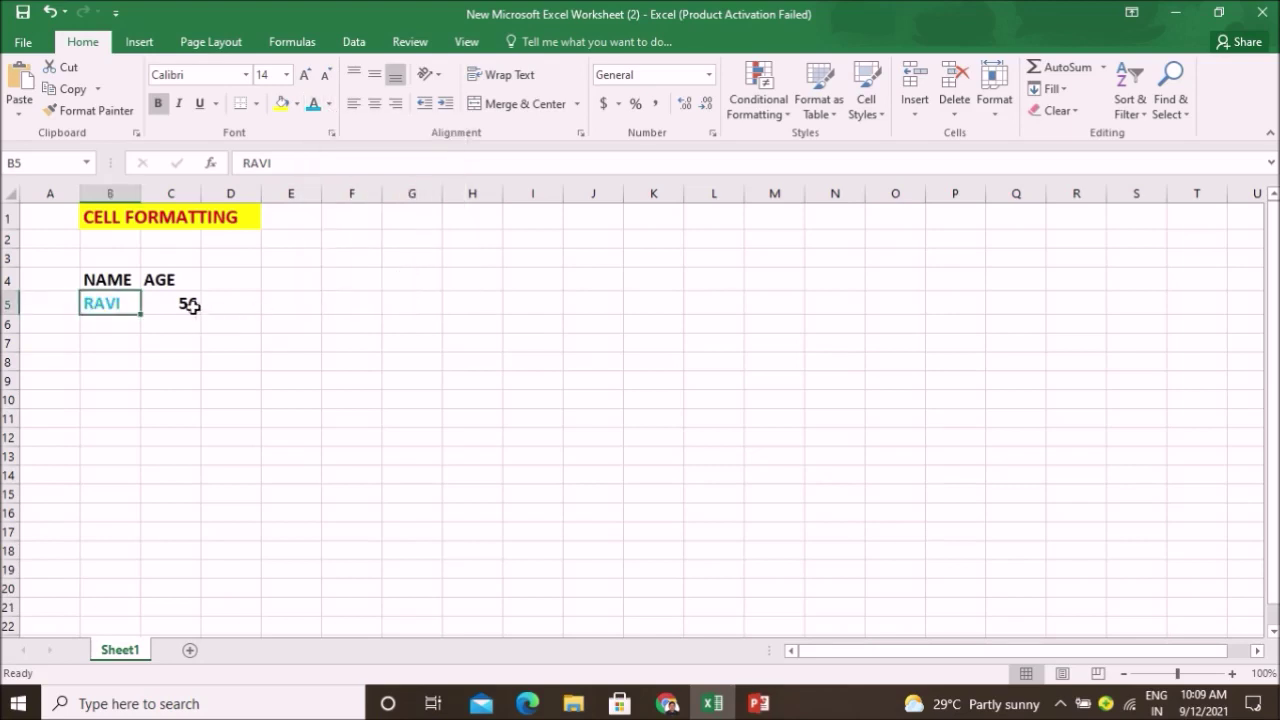
{"action": "left_click", "coordinate": [187, 303]}
{"action": "left_click", "coordinate": [329, 103]}
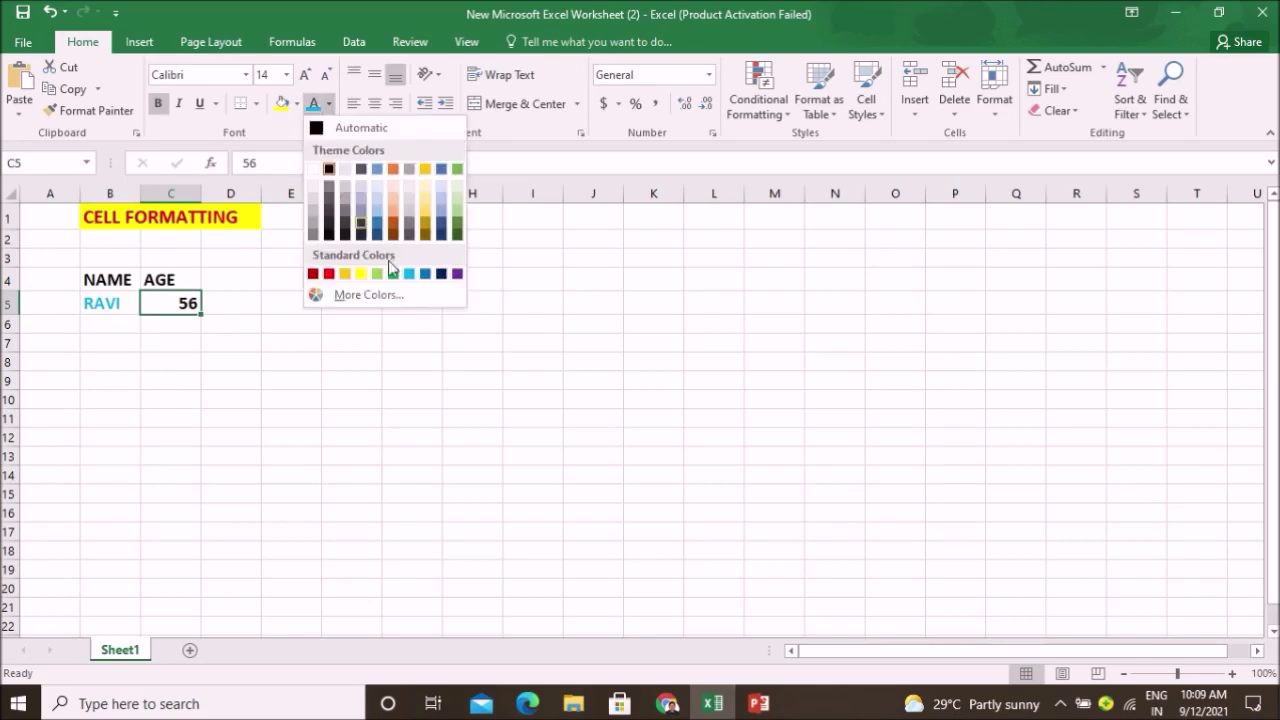
{"action": "left_click", "coordinate": [395, 274]}
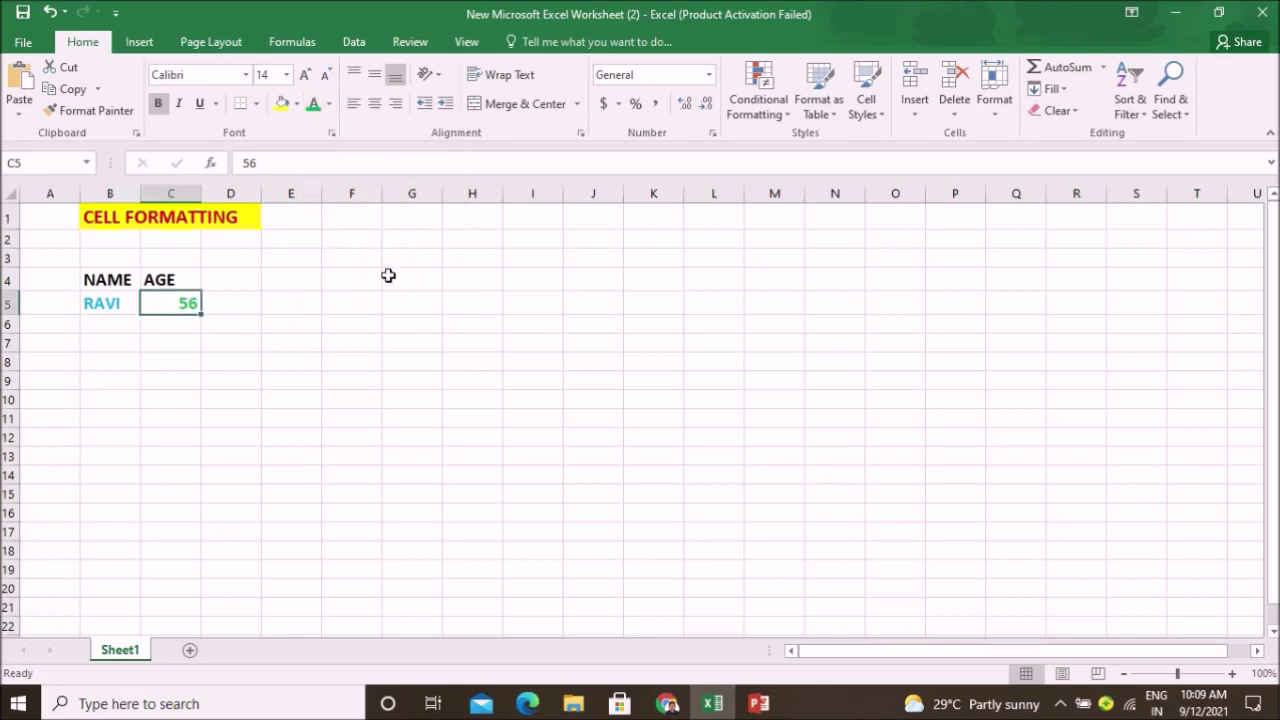
{"action": "left_click", "coordinate": [292, 364]}
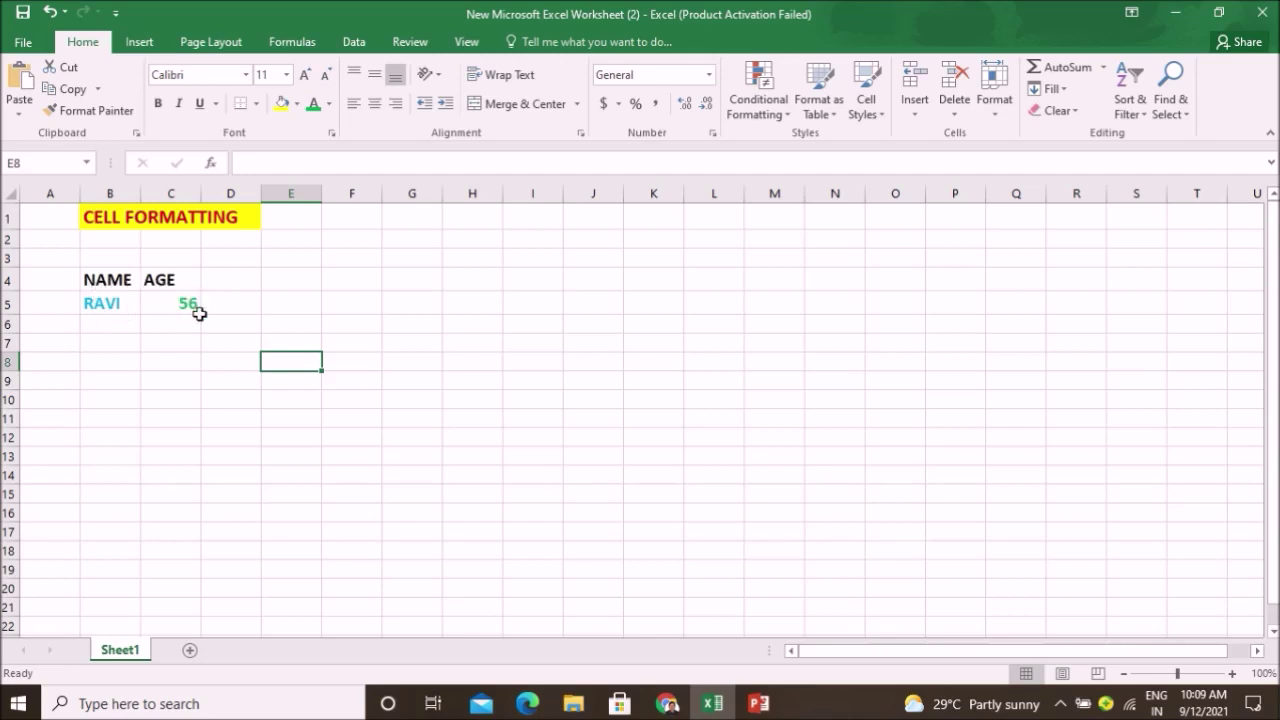
{"action": "left_click", "coordinate": [160, 304]}
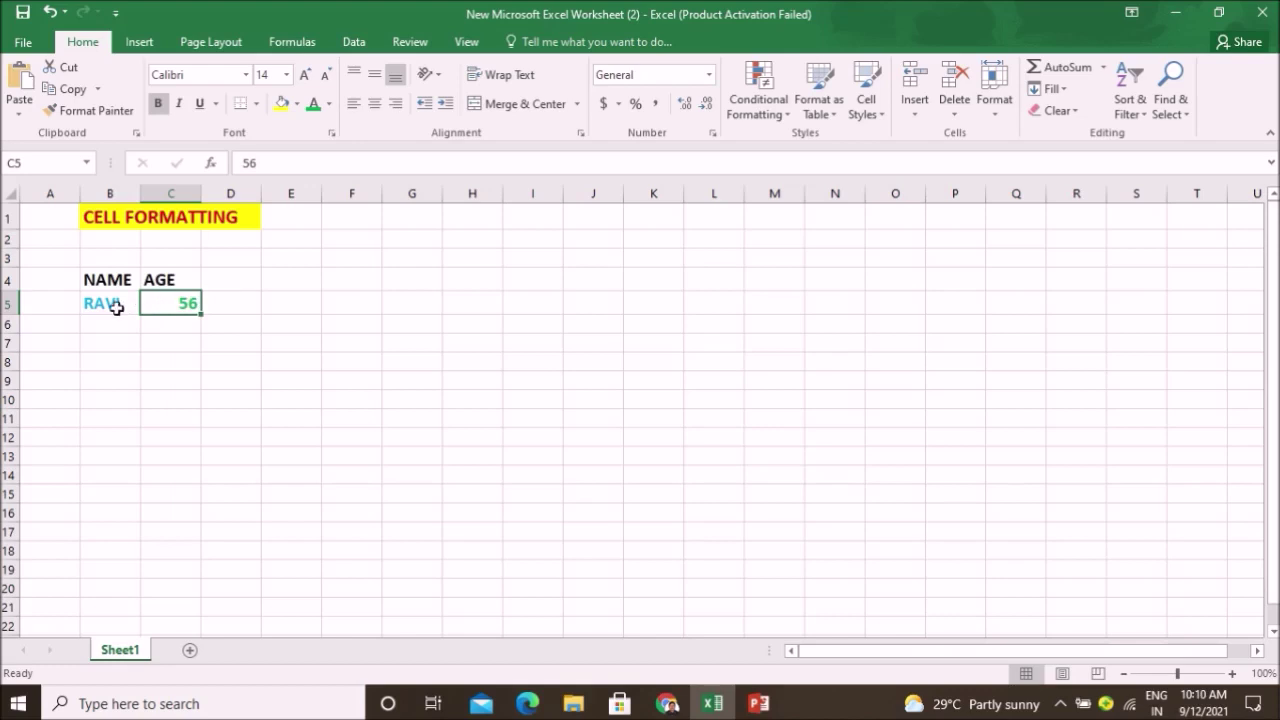
{"action": "left_click", "coordinate": [116, 305]}
{"action": "left_click", "coordinate": [120, 280]}
{"action": "left_click", "coordinate": [167, 304]}
{"action": "left_click", "coordinate": [115, 304]}
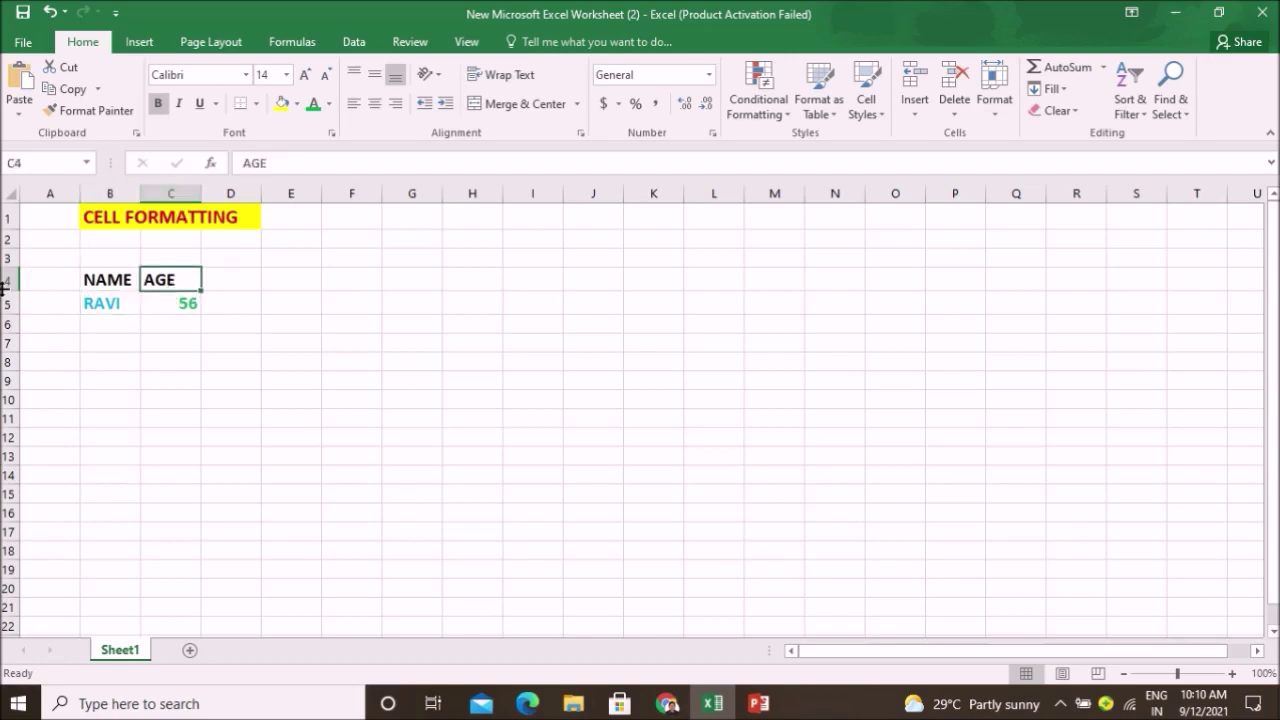
{"action": "left_click", "coordinate": [166, 302]}
{"action": "left_click", "coordinate": [267, 298]}
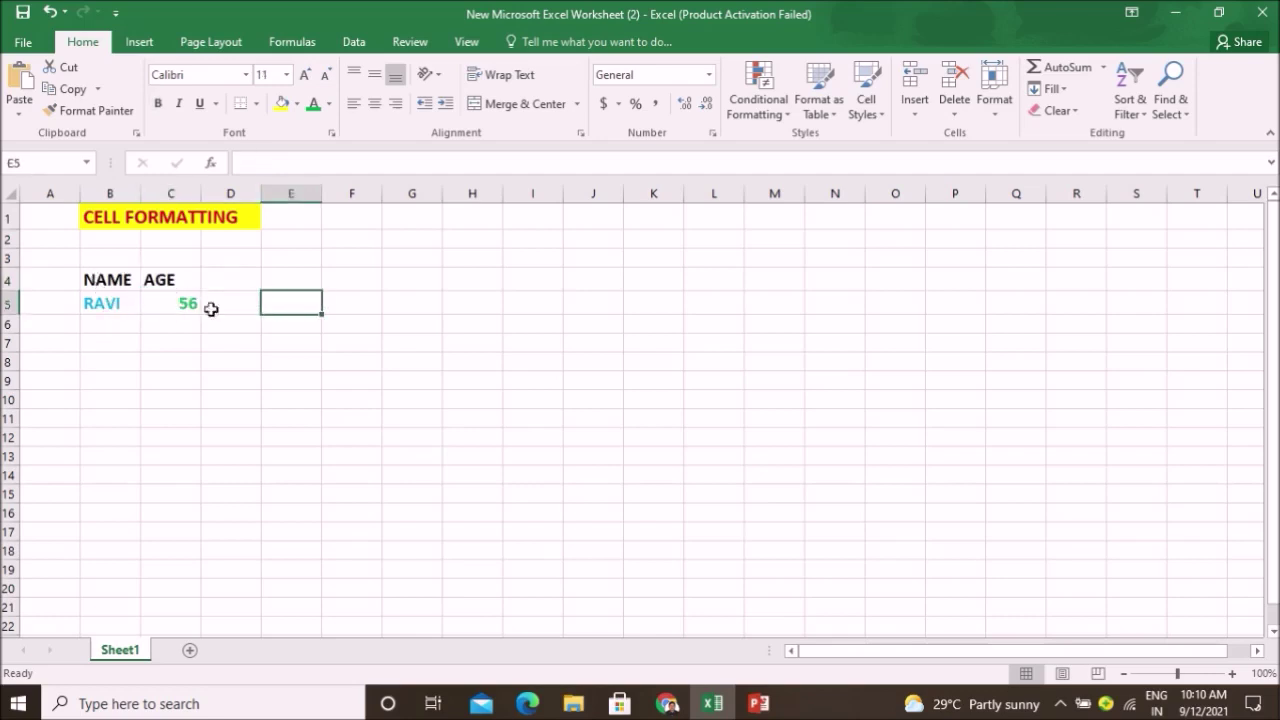
{"action": "left_click", "coordinate": [170, 302]}
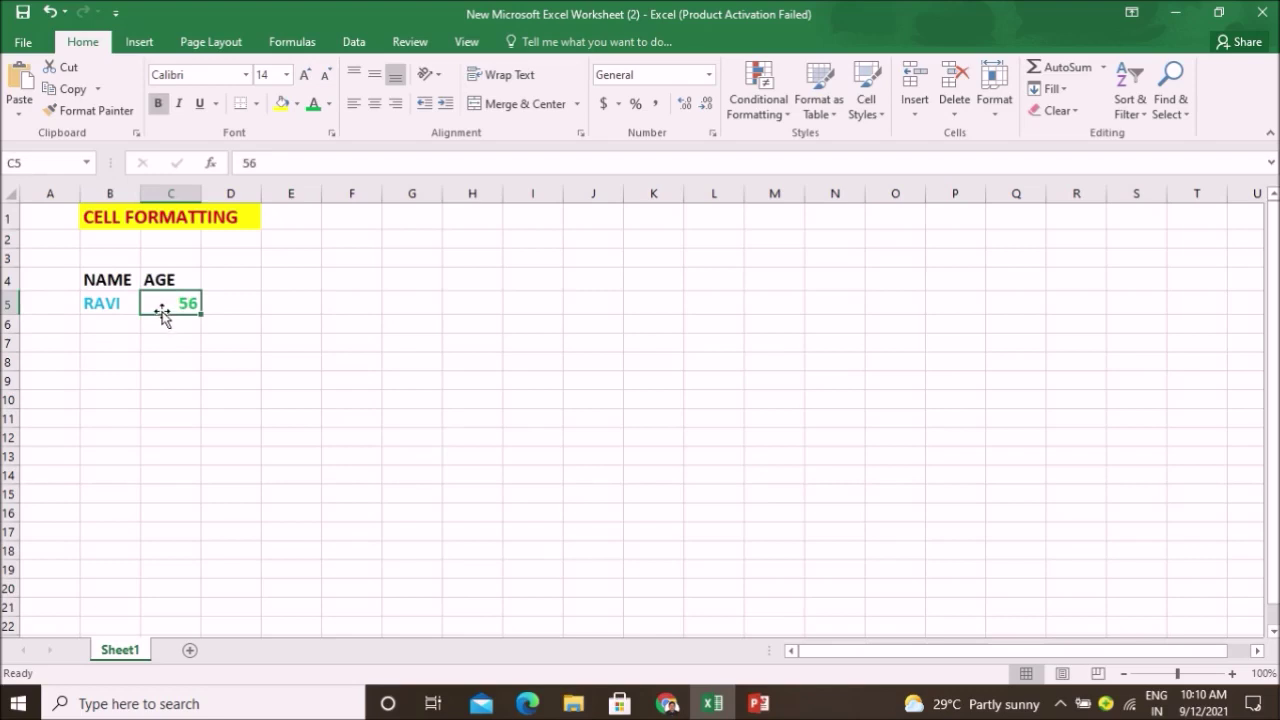
{"action": "left_click", "coordinate": [355, 105]}
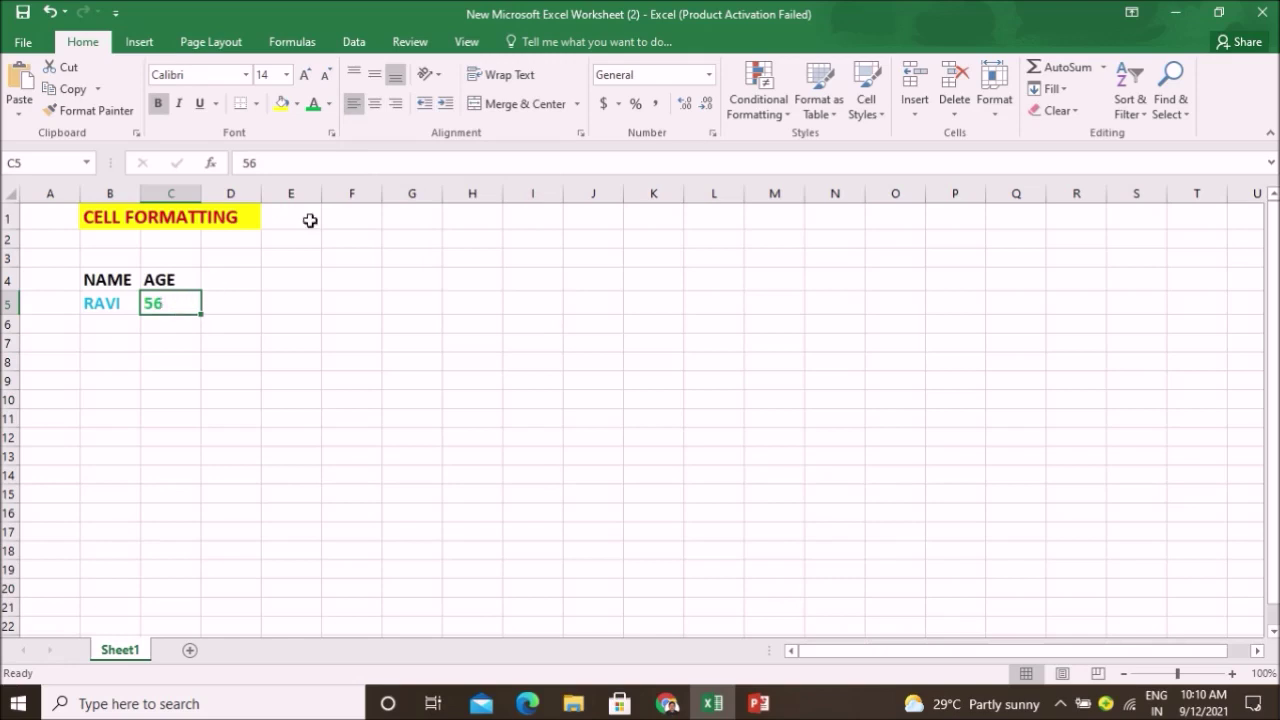
{"action": "left_click", "coordinate": [374, 105]}
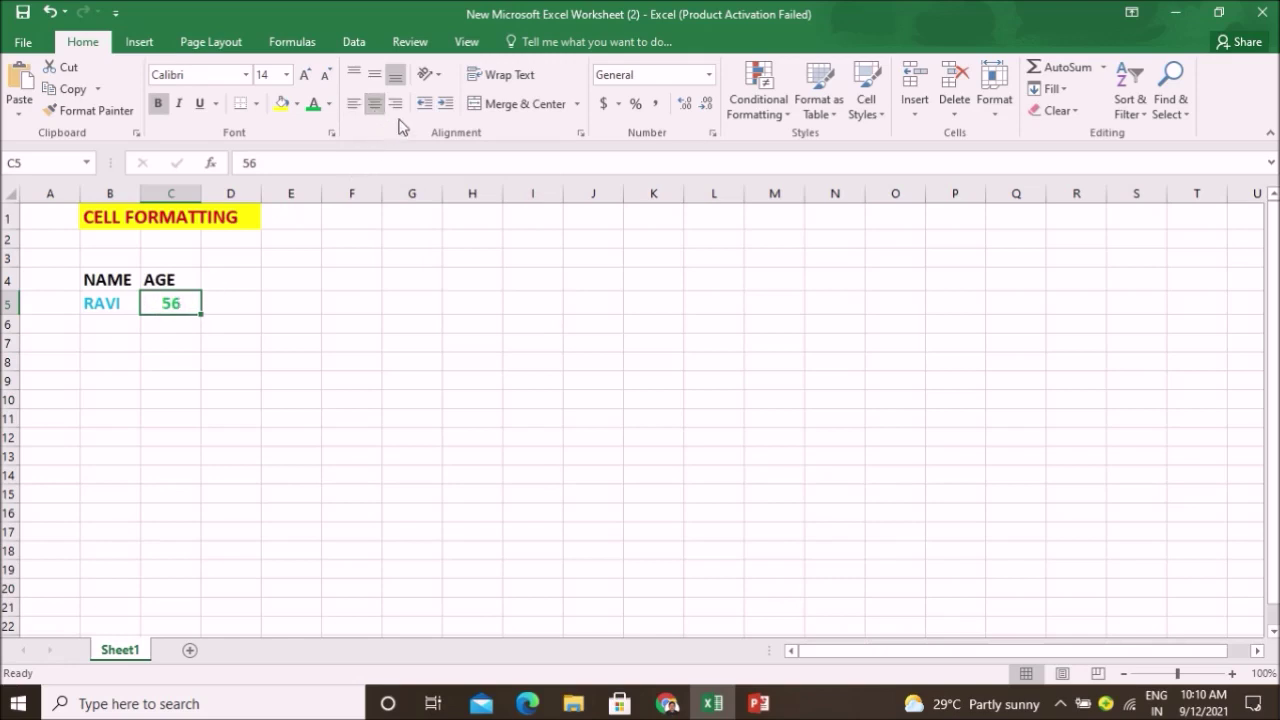
{"action": "left_click", "coordinate": [398, 106]}
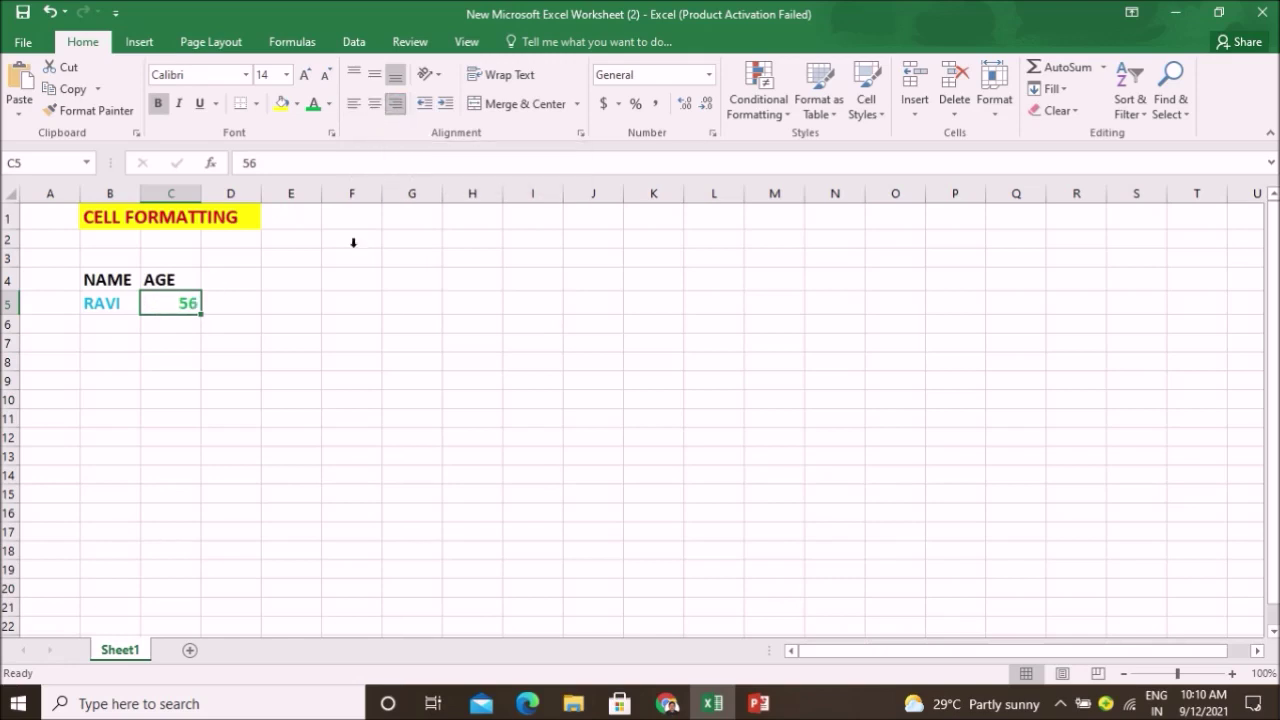
{"action": "left_click", "coordinate": [316, 434]}
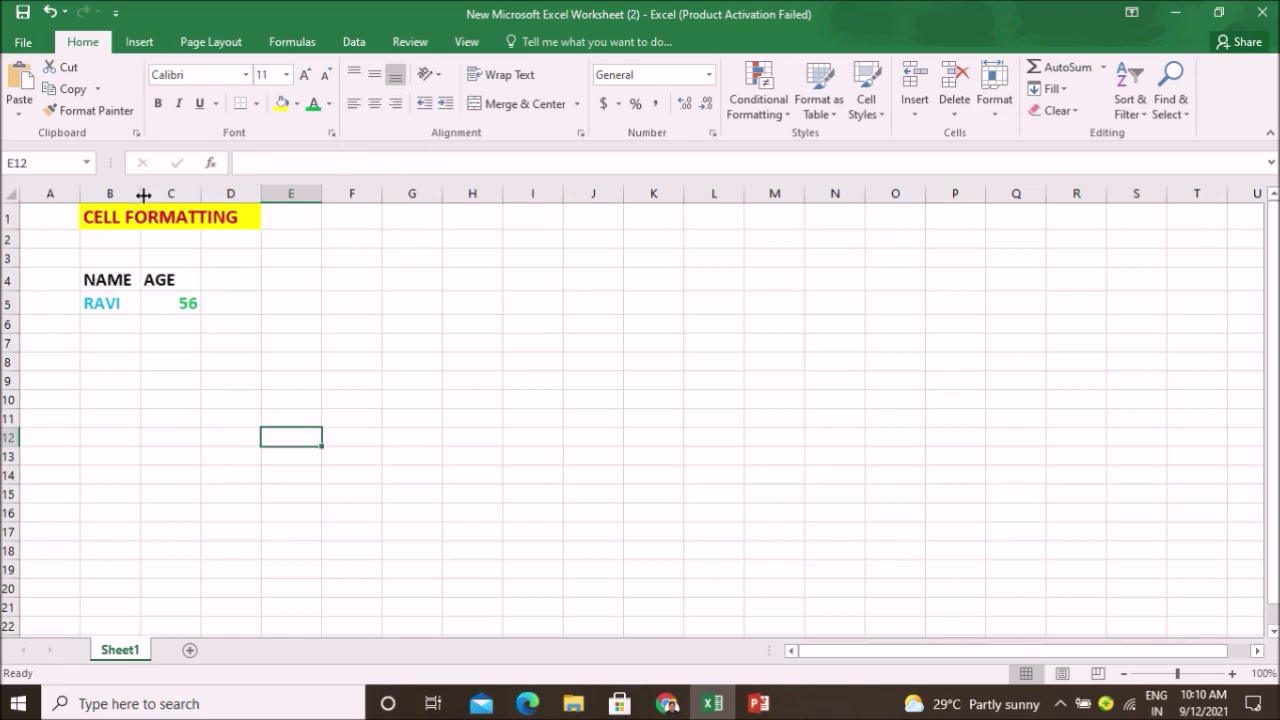
{"action": "left_click_drag", "start_coordinate": [141, 193], "coordinate": [241, 192]}
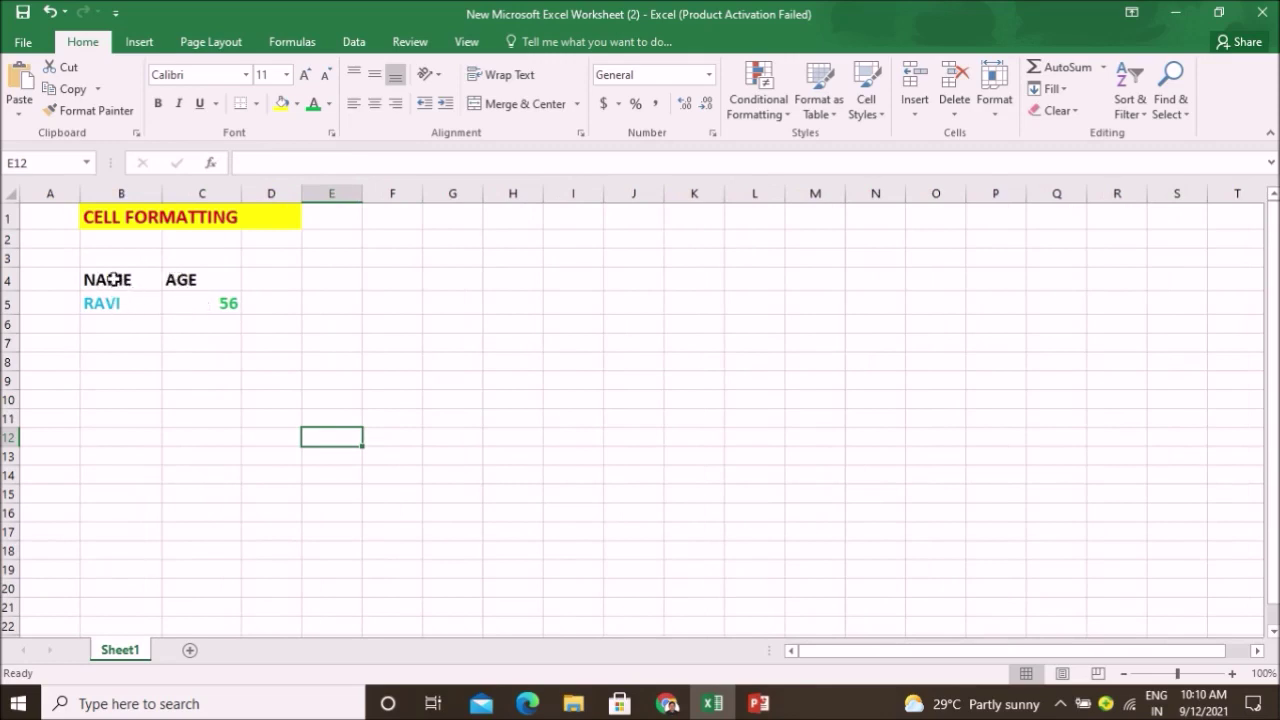
Centre the headers and first-row entries across cells B4:C5.
{"action": "left_click", "coordinate": [118, 280]}
{"action": "left_click_drag", "start_coordinate": [171, 280], "coordinate": [200, 303]}
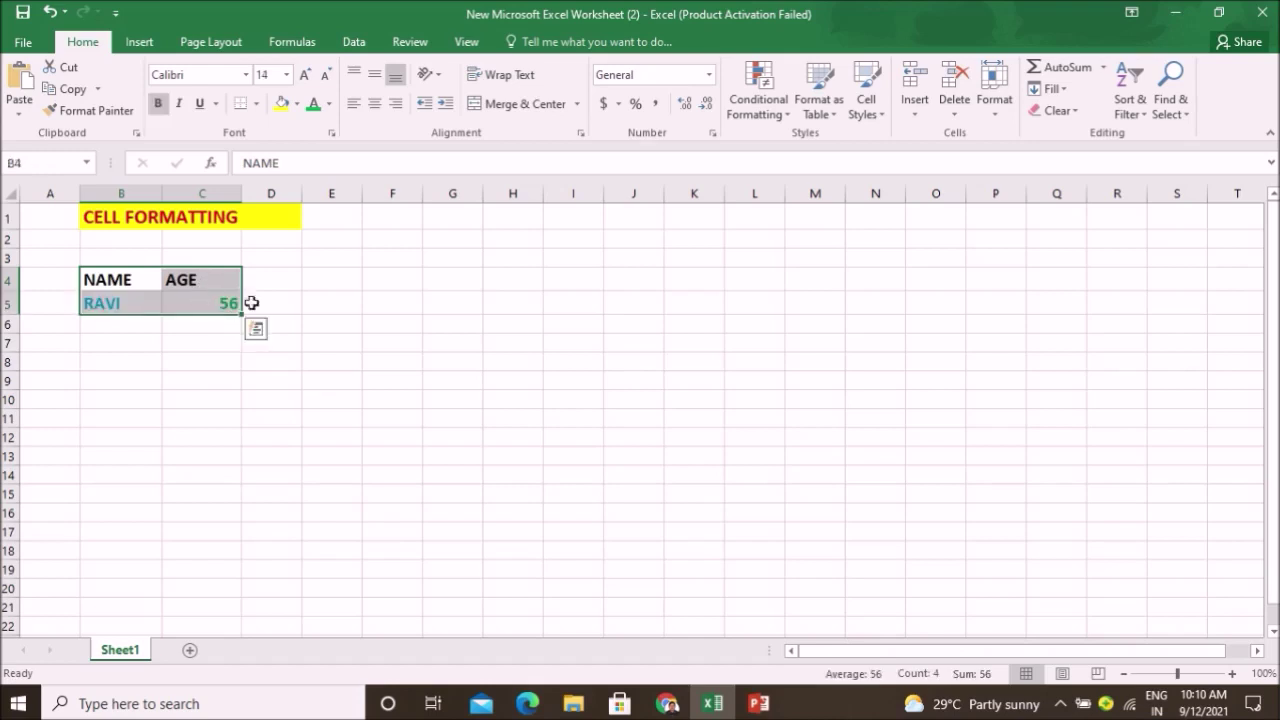
{"action": "left_click", "coordinate": [374, 103]}
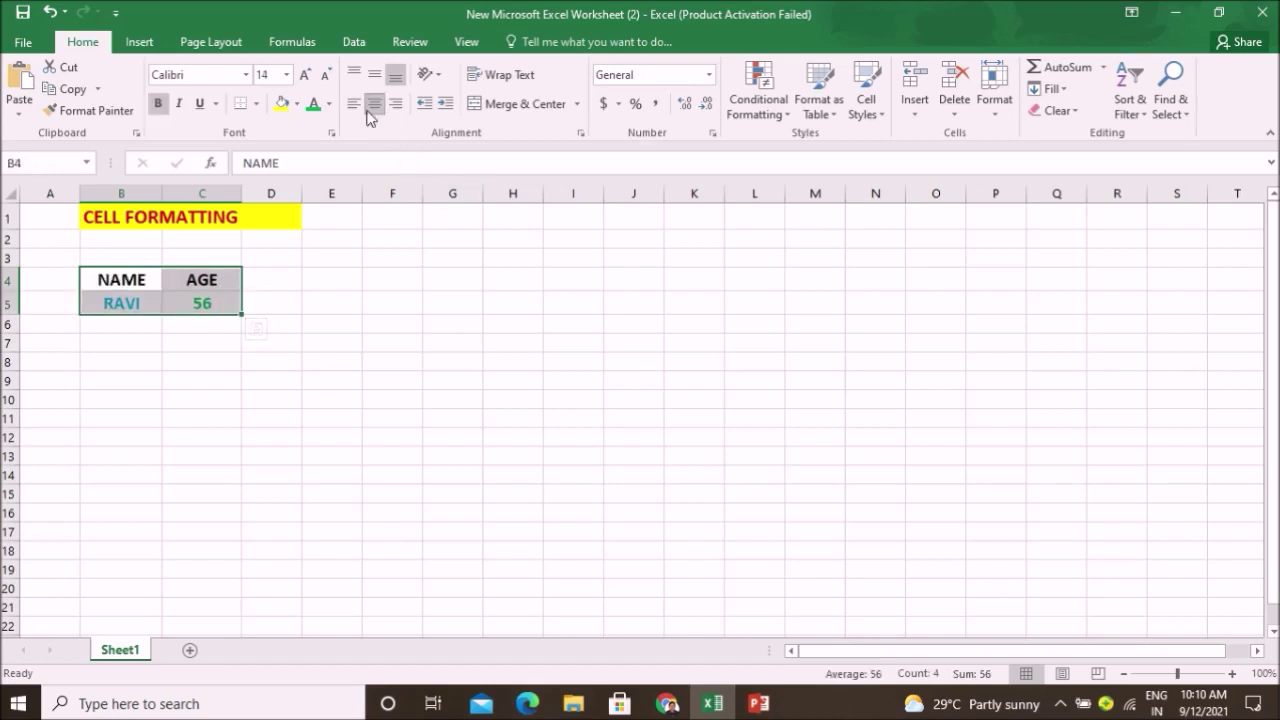
{"action": "left_click", "coordinate": [308, 396]}
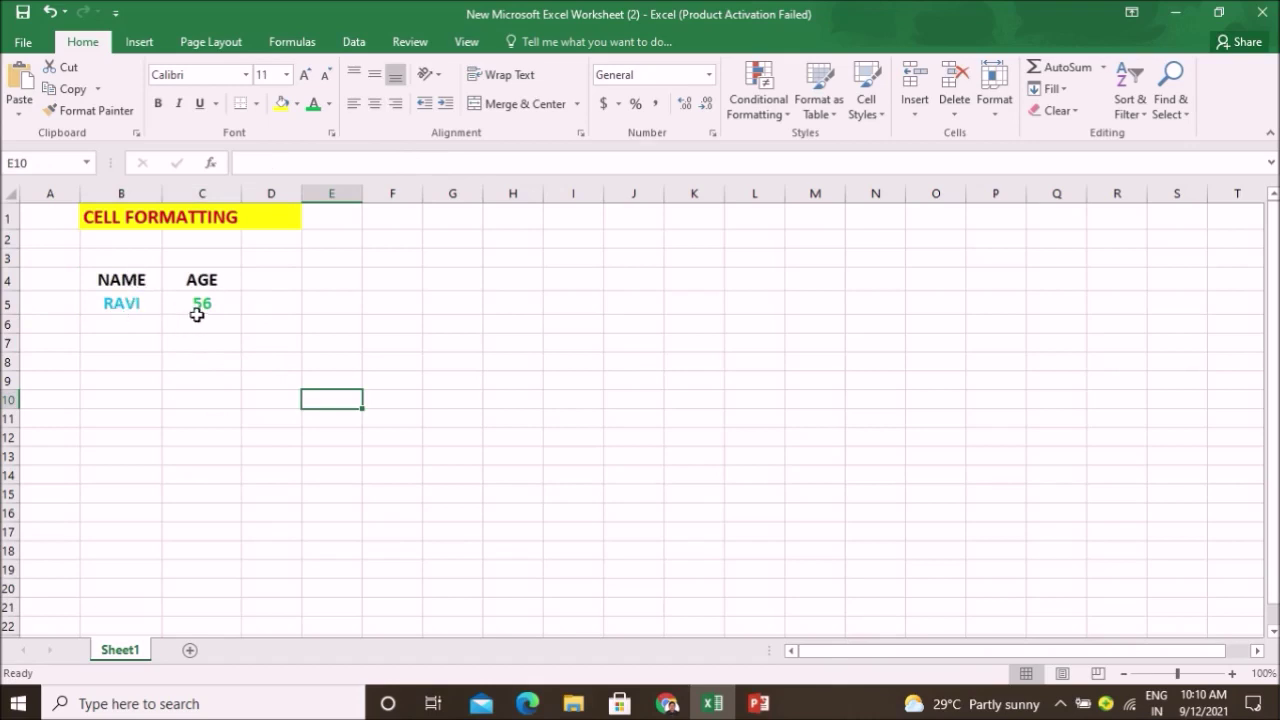
{"action": "left_click", "coordinate": [139, 329]}
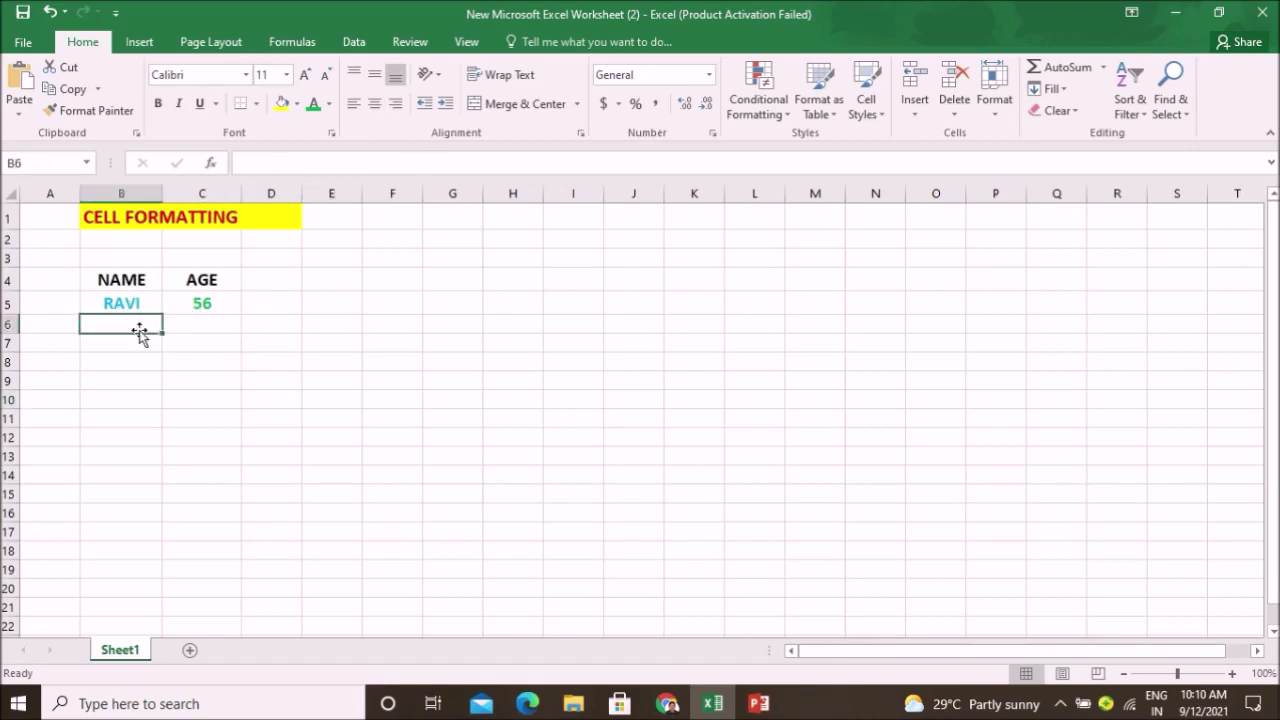
Enter a second name in B6 and age 40 in C6.
{"action": "type", "text": "KAVITA"}
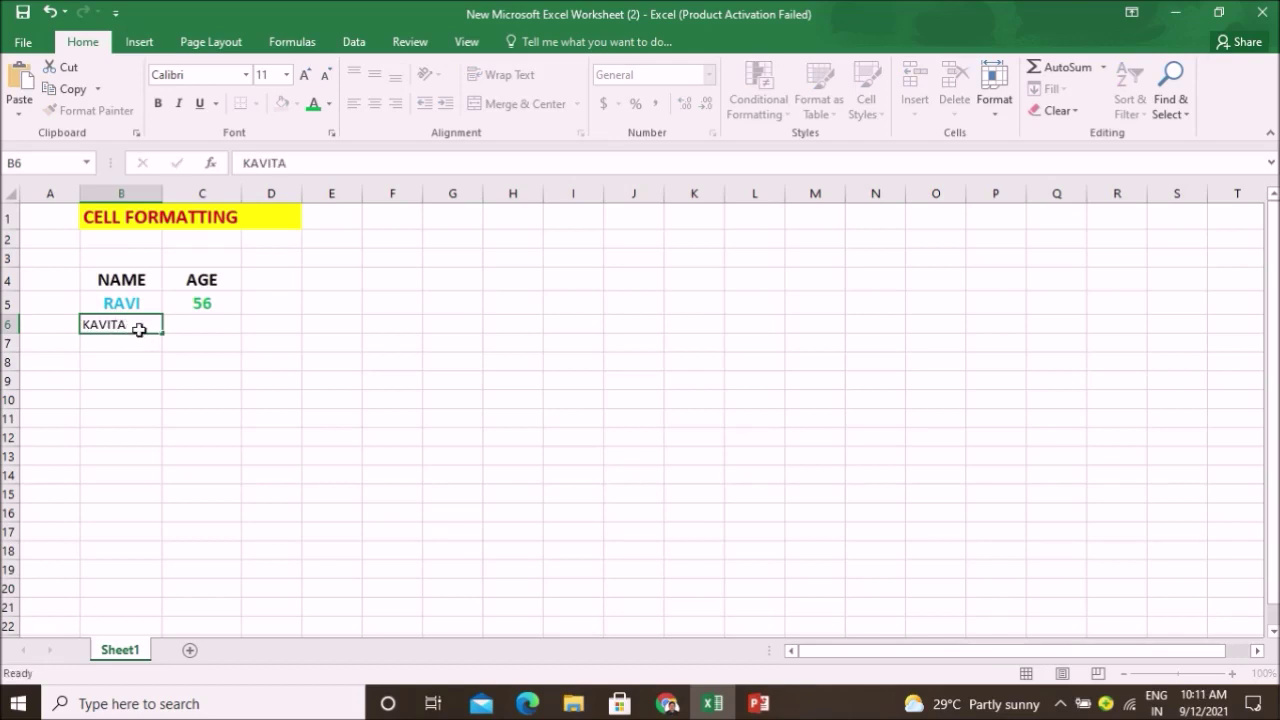
{"action": "key", "text": "Tab"}
{"action": "type", "text": "4"}
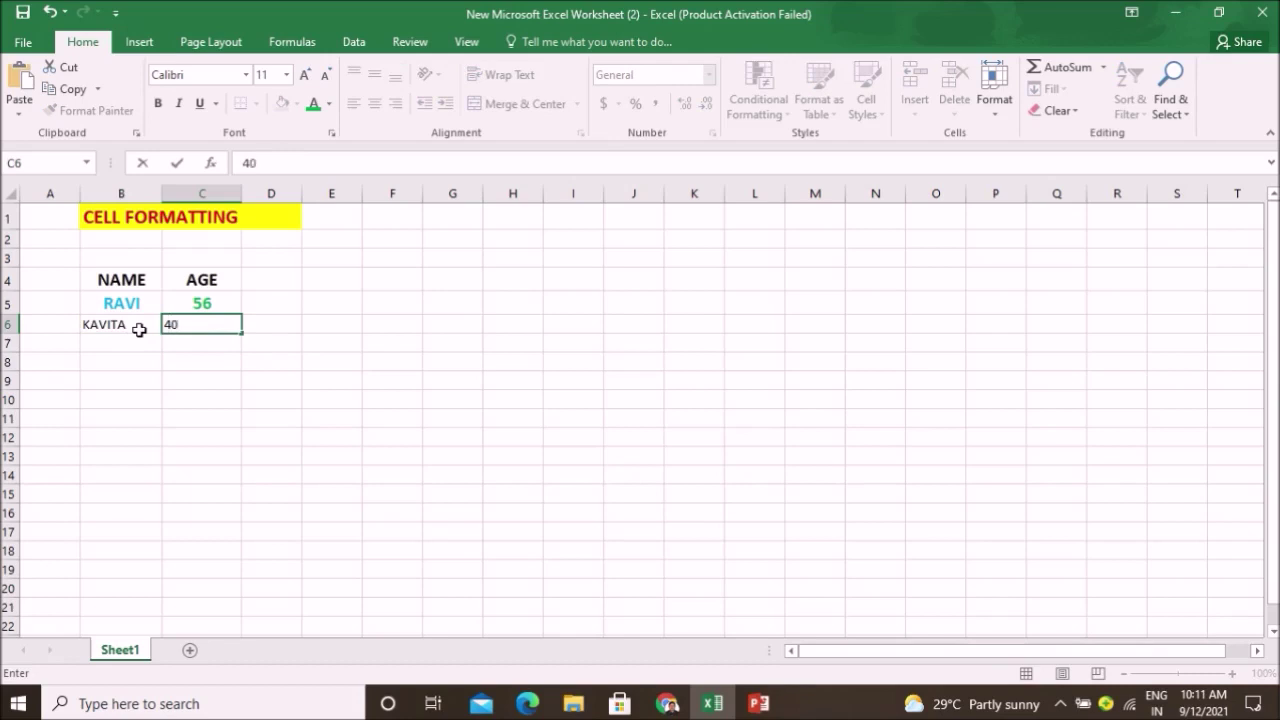
{"action": "left_click", "coordinate": [246, 437]}
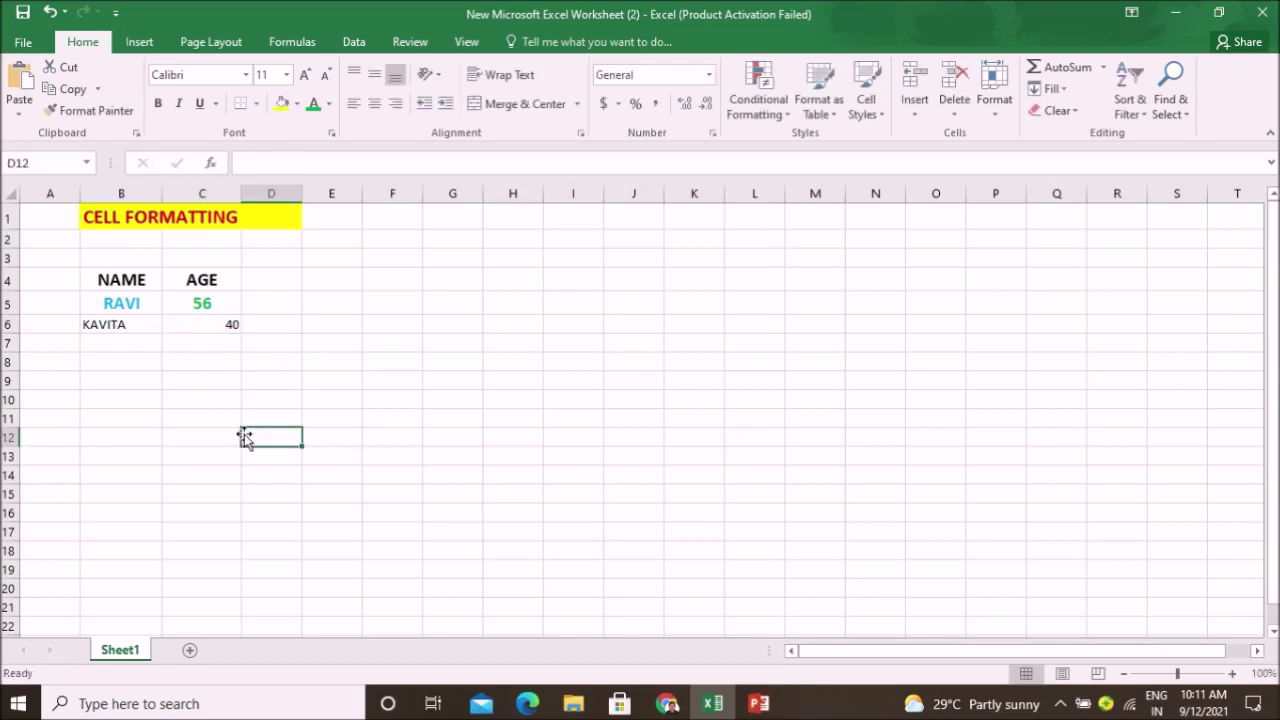
{"action": "left_click", "coordinate": [105, 327]}
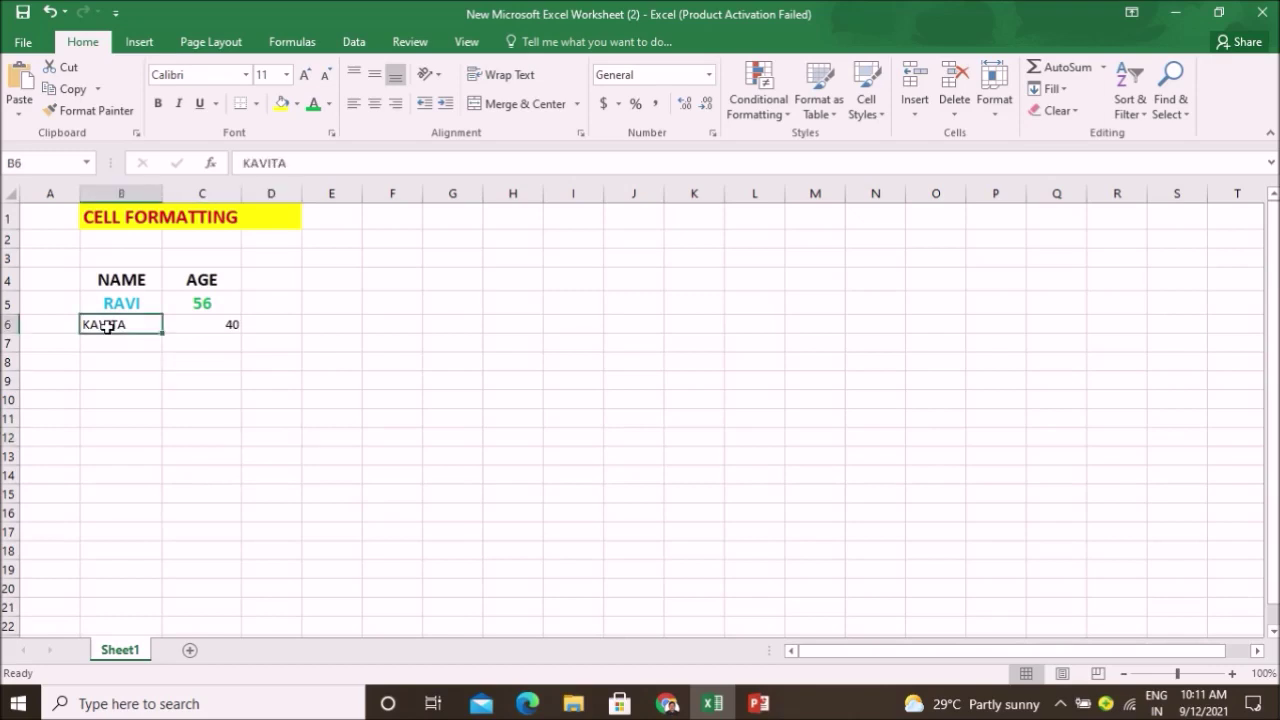
{"action": "left_click", "coordinate": [193, 377]}
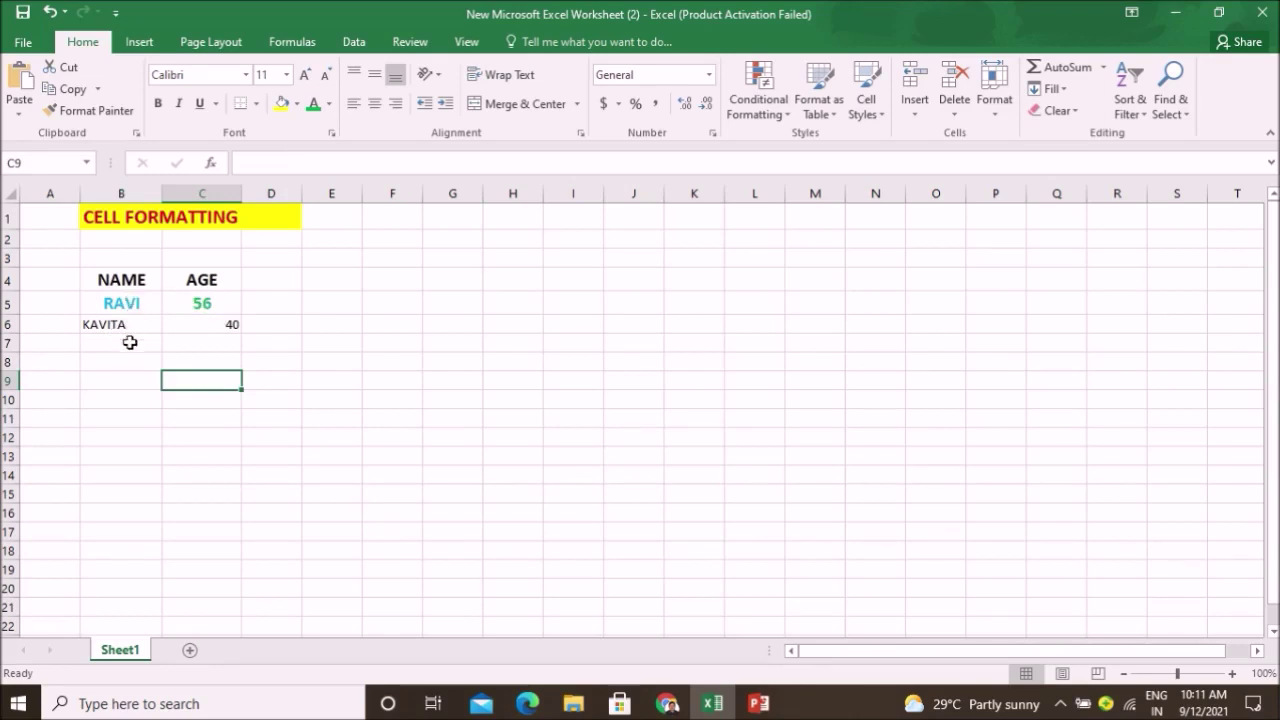
Use Format Painter to copy B5's bold teal formatting onto the name in B6.
{"action": "left_click", "coordinate": [48, 328]}
{"action": "left_click", "coordinate": [108, 304]}
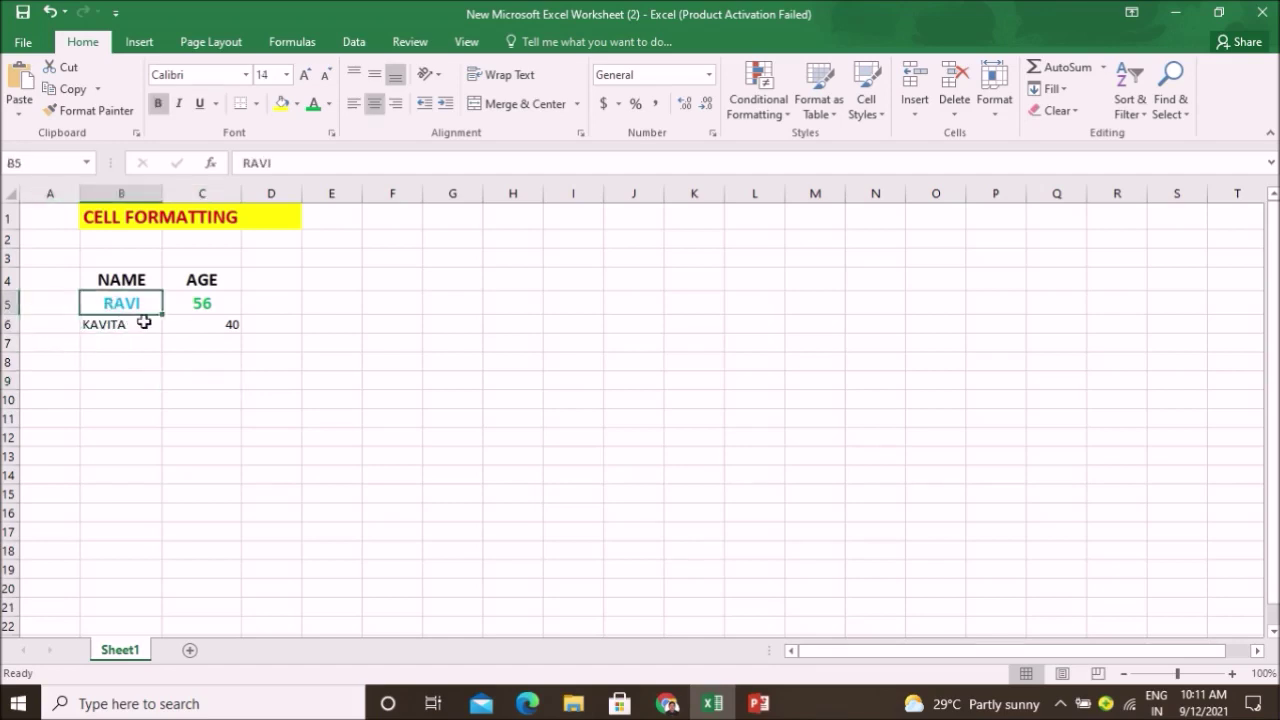
{"action": "left_click", "coordinate": [143, 324]}
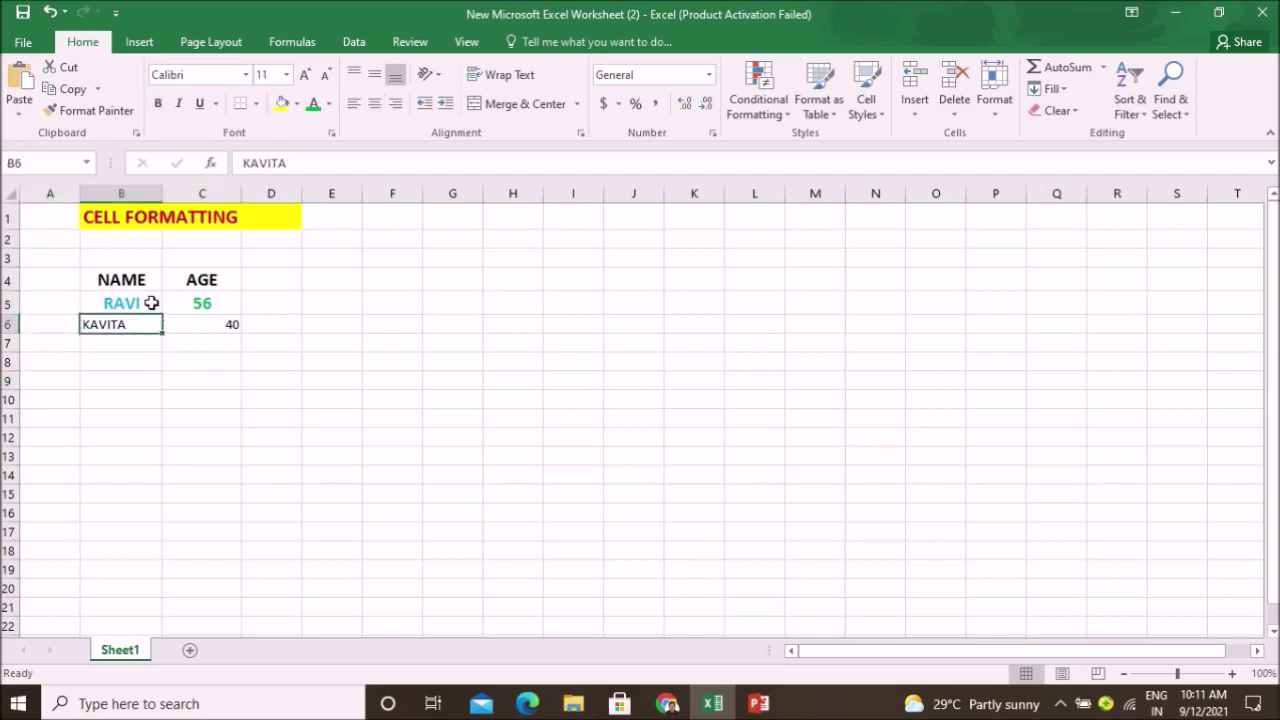
{"action": "left_click", "coordinate": [151, 303]}
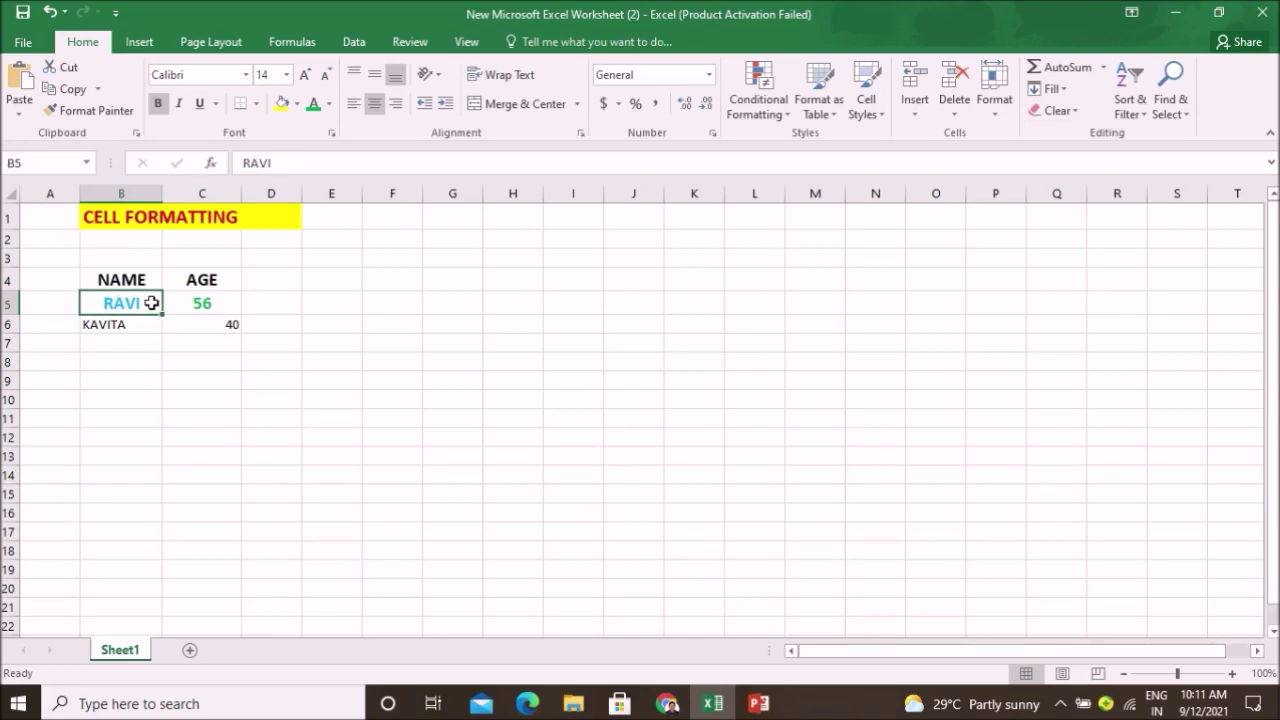
{"action": "left_click", "coordinate": [108, 107]}
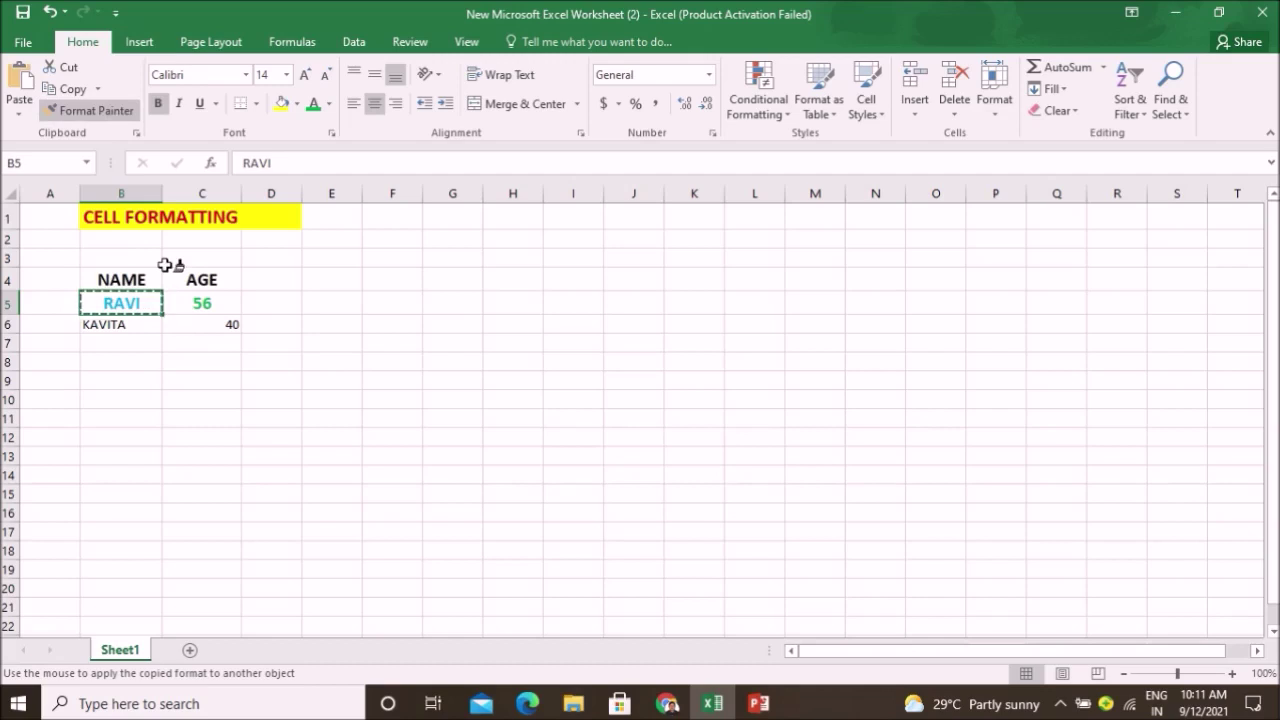
{"action": "left_click", "coordinate": [140, 324]}
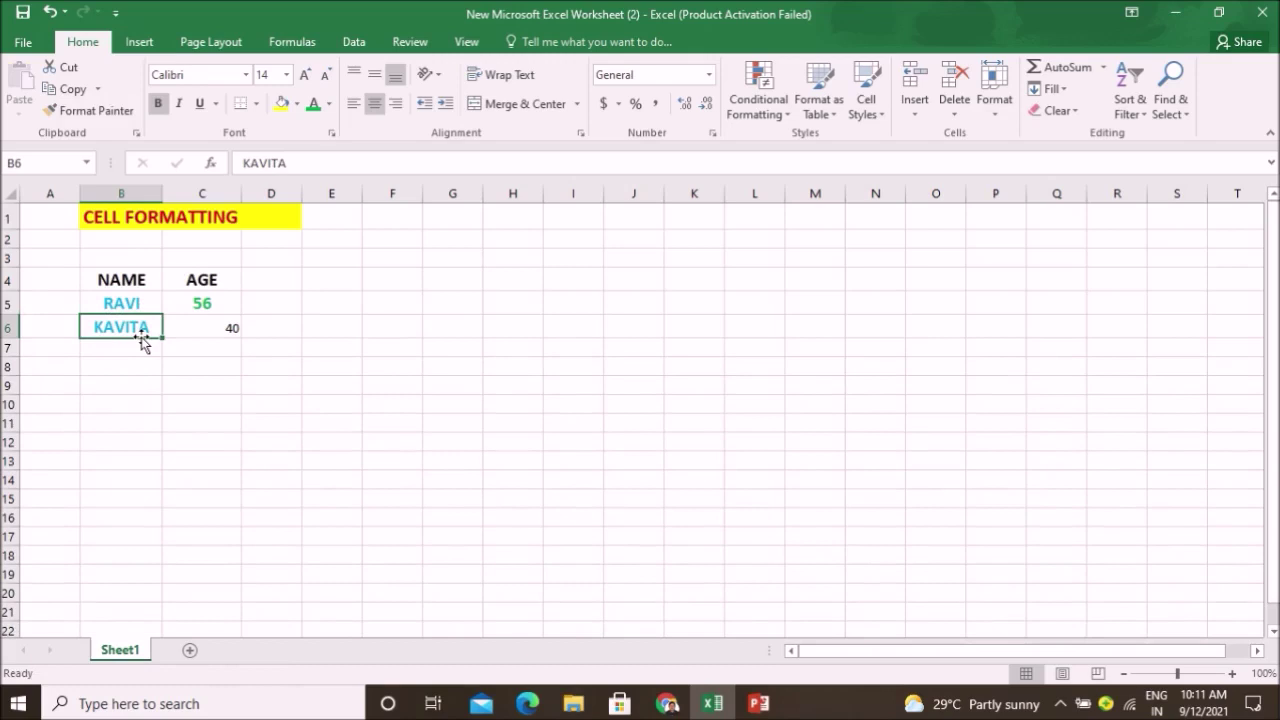
Use Format Painter to copy C5's bold green formatting onto age 40 in C6.
{"action": "left_click", "coordinate": [220, 303]}
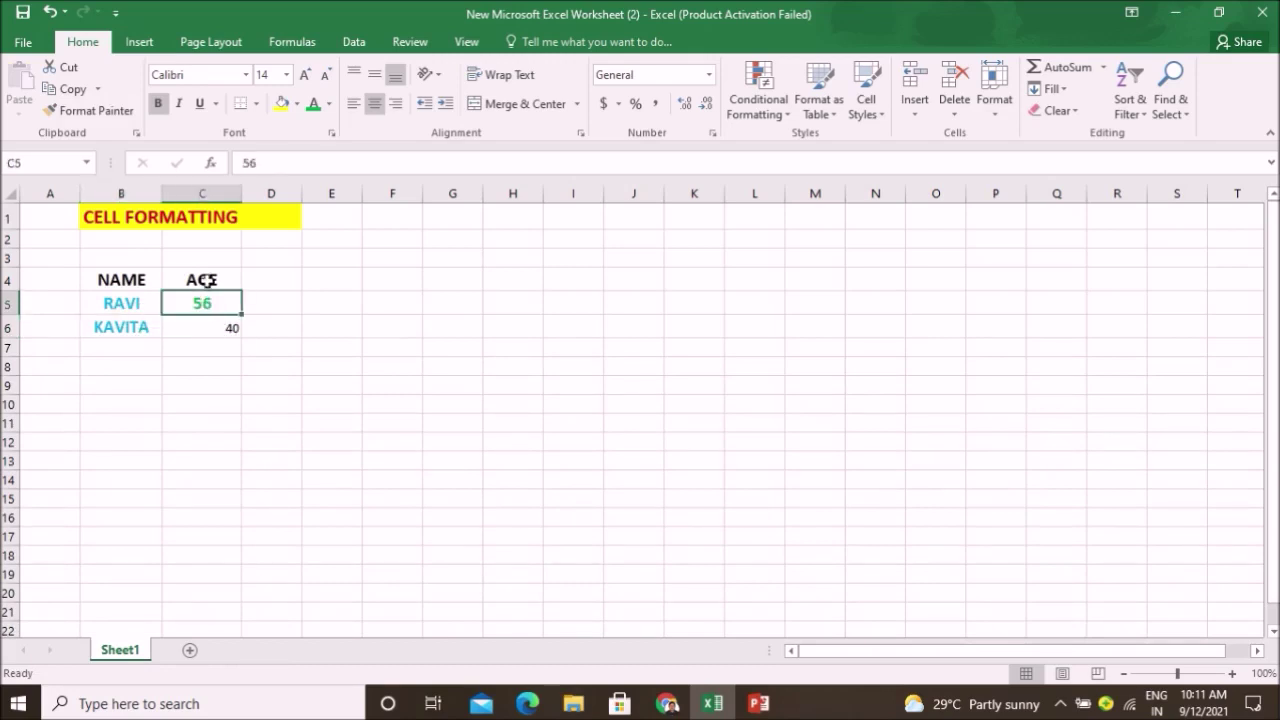
{"action": "left_click", "coordinate": [109, 111]}
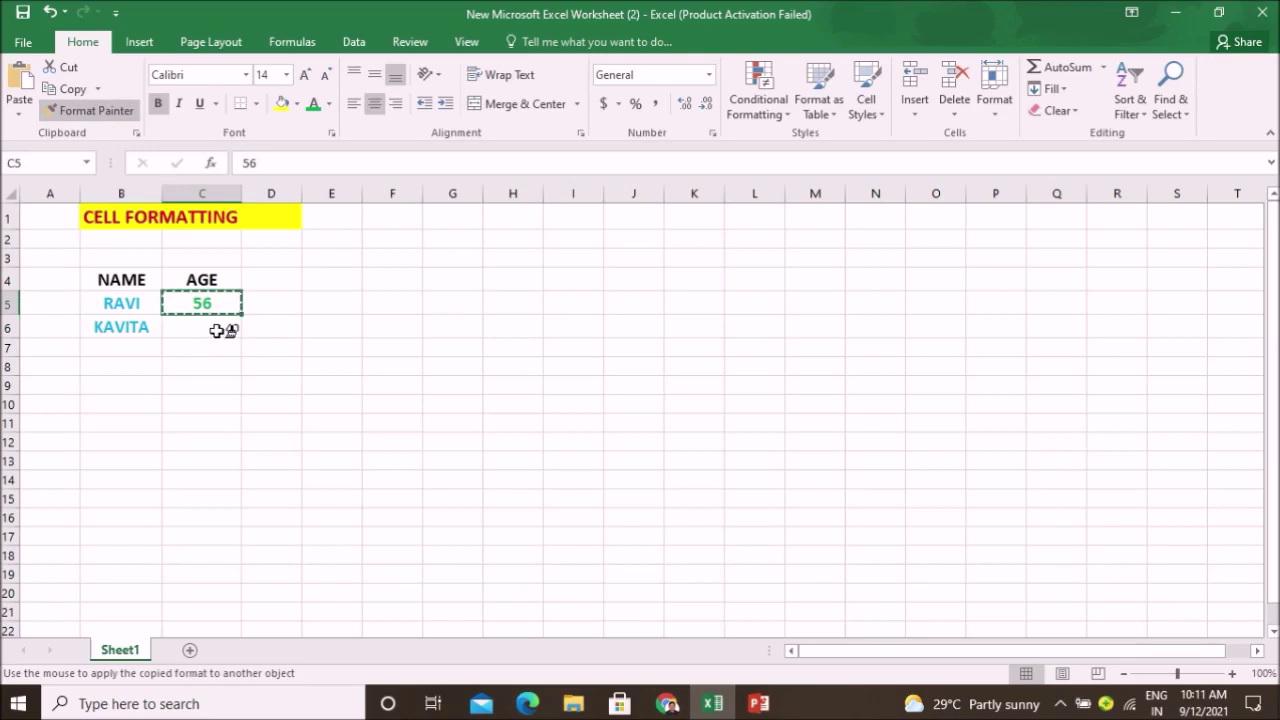
{"action": "left_click", "coordinate": [221, 331]}
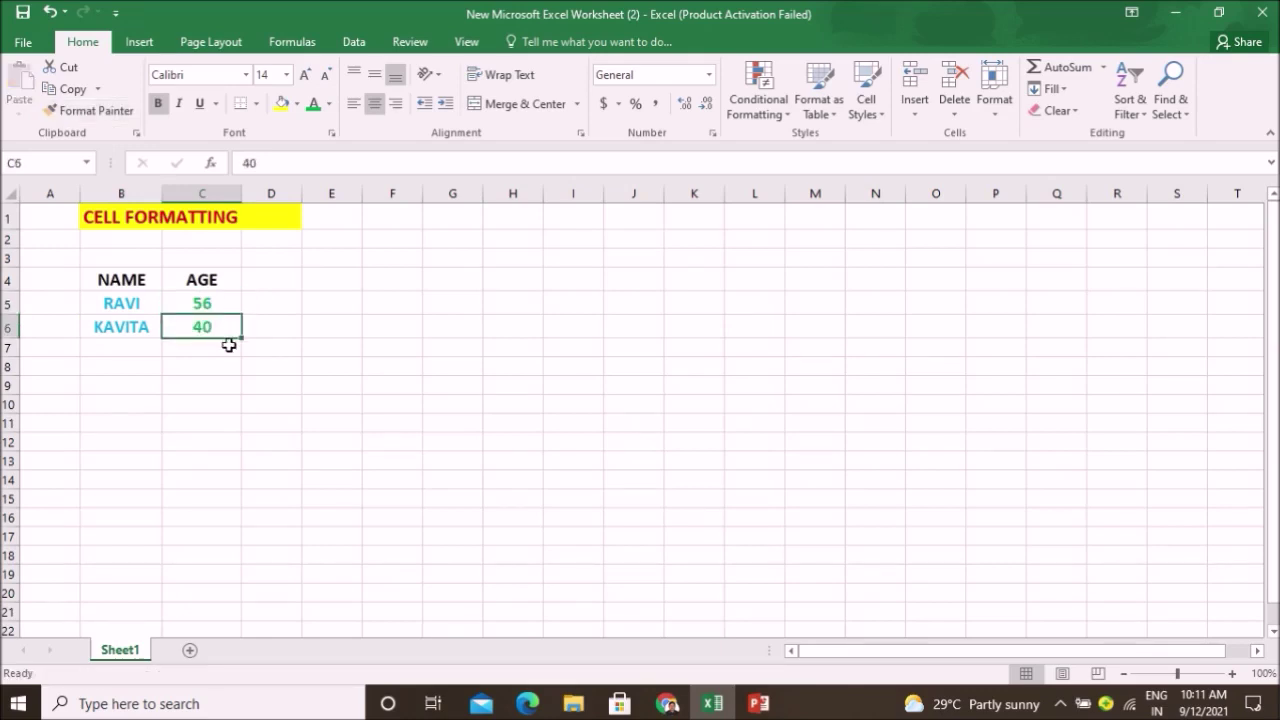
{"action": "left_click", "coordinate": [433, 363]}
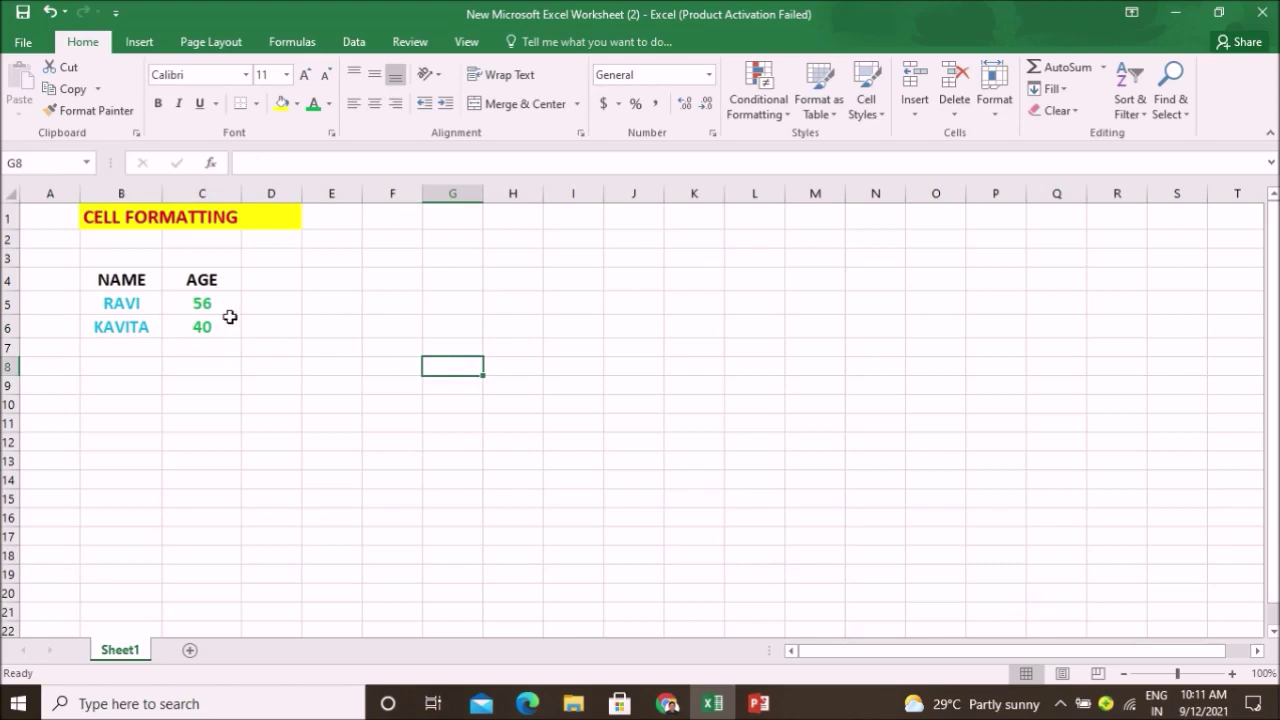
{"action": "left_click", "coordinate": [220, 303]}
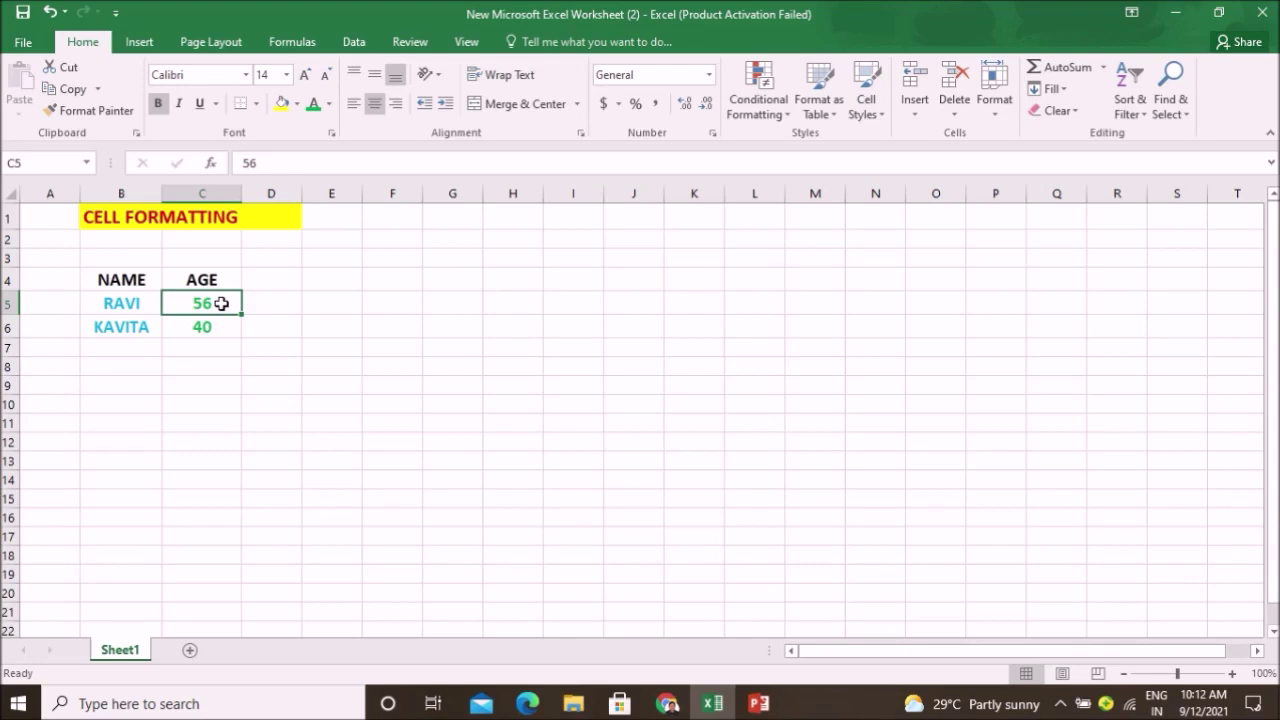
Dismiss C5's context menu, then open the Home tab's Format dropdown.
{"action": "right_click", "coordinate": [222, 304]}
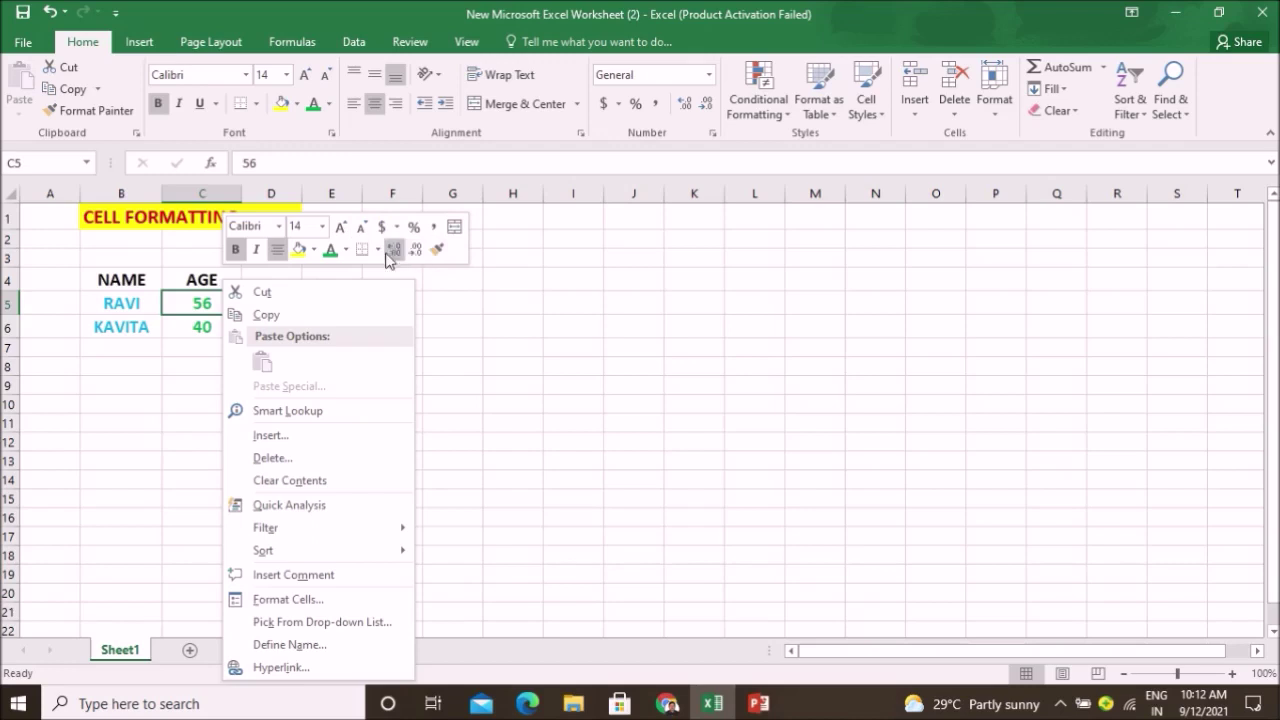
{"action": "left_click", "coordinate": [532, 326]}
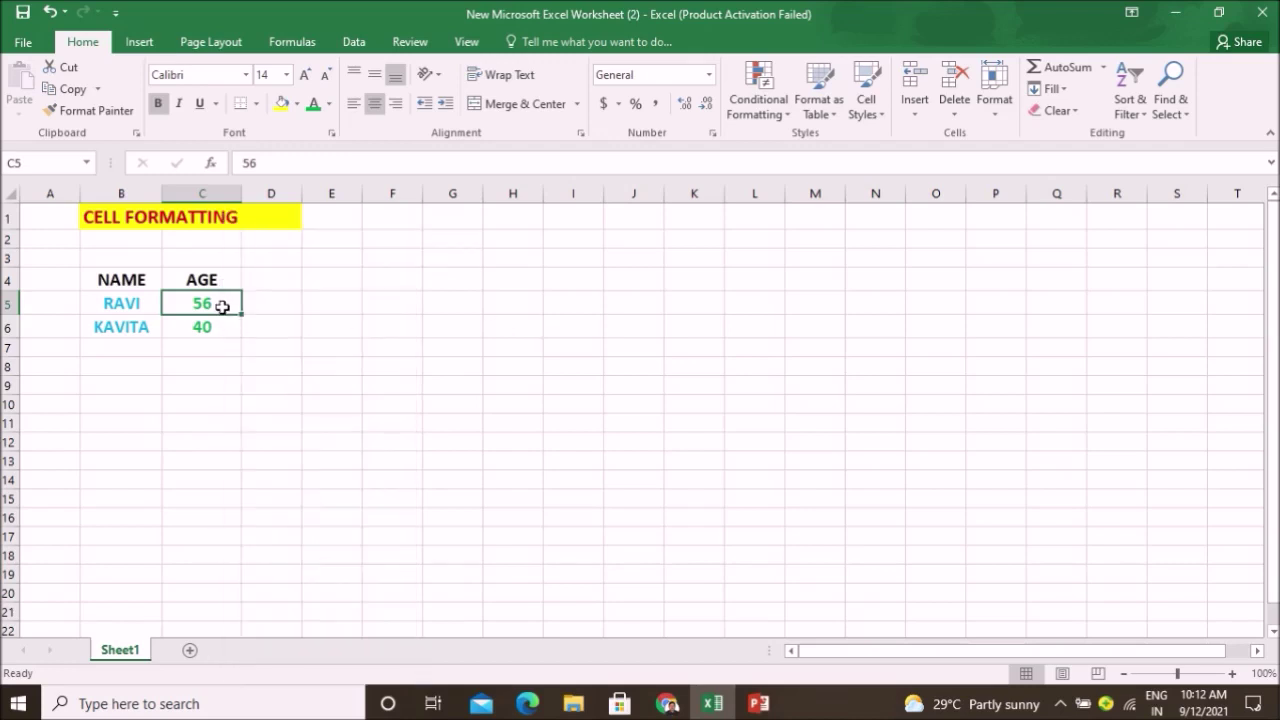
{"action": "left_click", "coordinate": [1000, 117]}
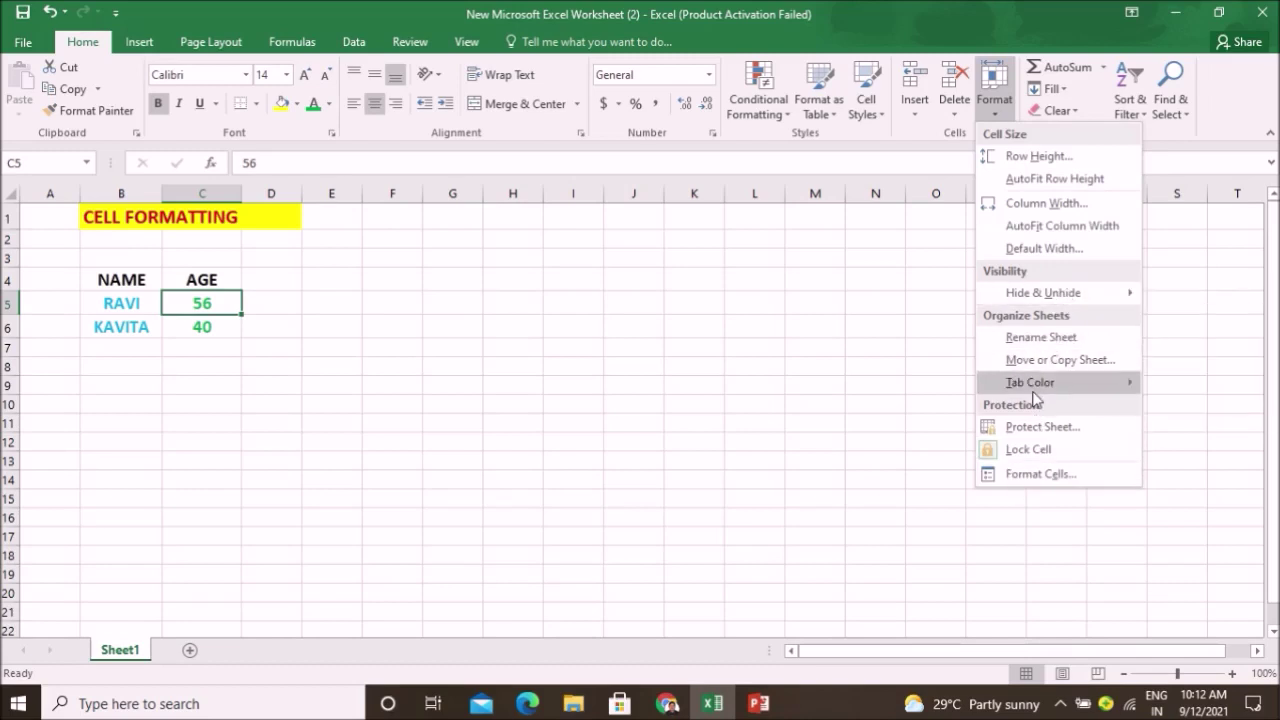
{"action": "mouse_move", "coordinate": [1036, 390]}
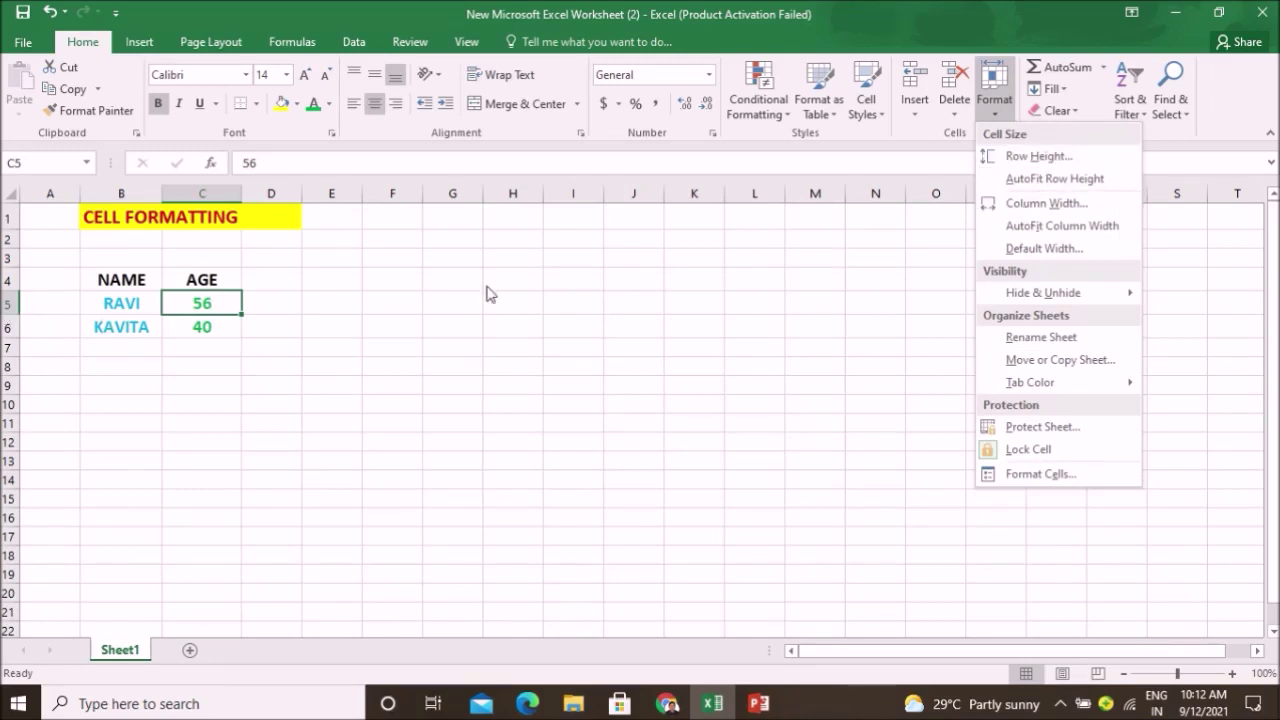
Widen column C to 14.43 and widen column B for the names.
{"action": "left_click", "coordinate": [241, 193]}
{"action": "left_click_drag", "start_coordinate": [241, 193], "coordinate": [261, 195]}
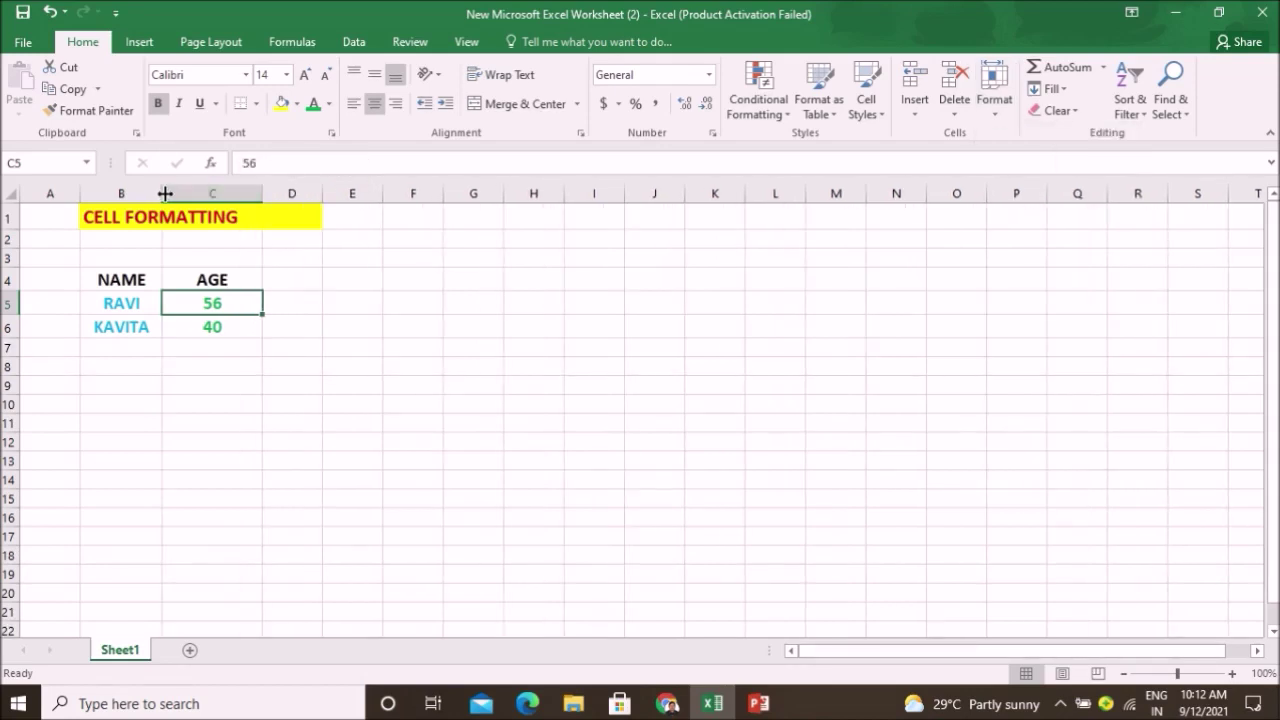
{"action": "left_click_drag", "start_coordinate": [162, 193], "coordinate": [174, 193]}
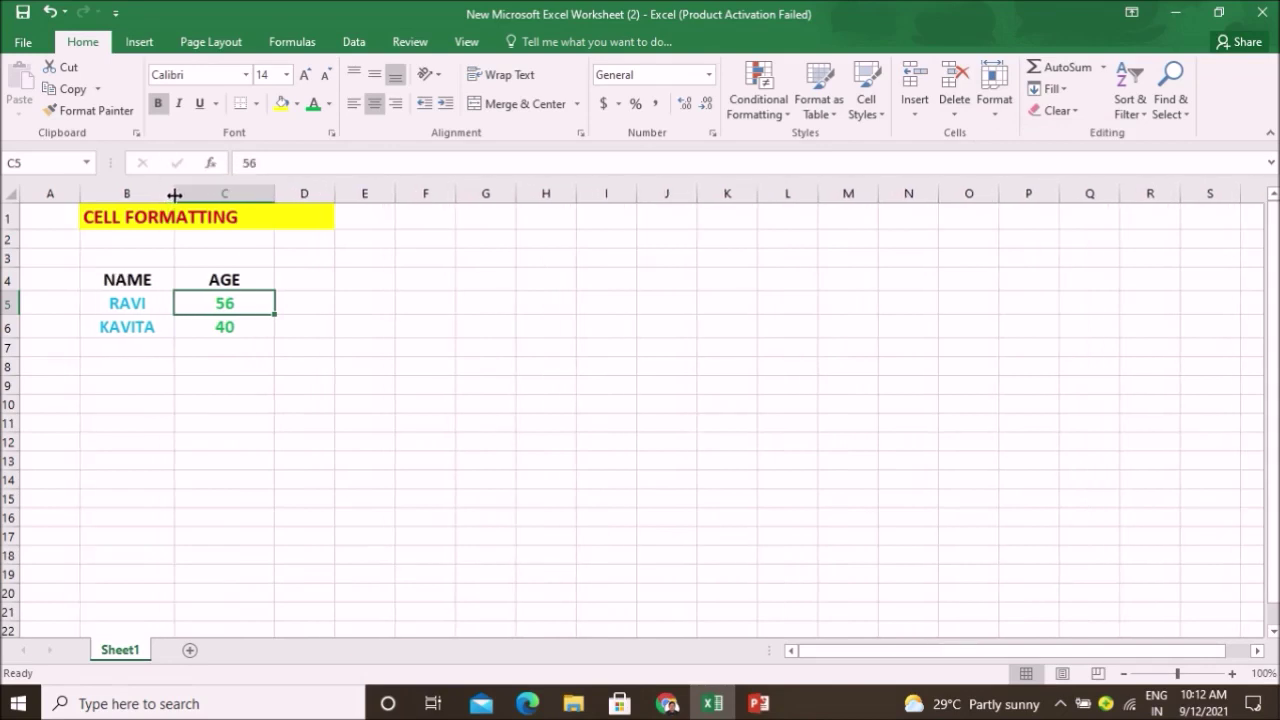
{"action": "left_click", "coordinate": [350, 347]}
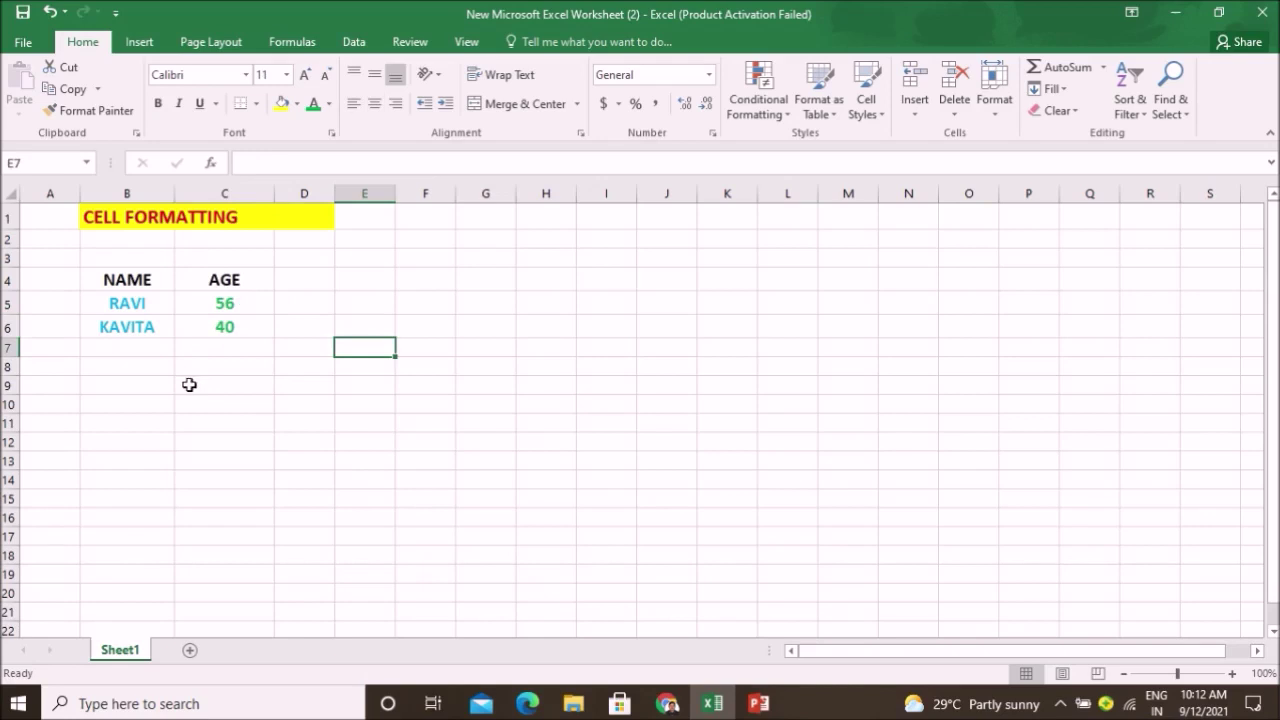
Insert a blank column before AGE, then undo twice to restore the layout.
{"action": "right_click", "coordinate": [192, 193]}
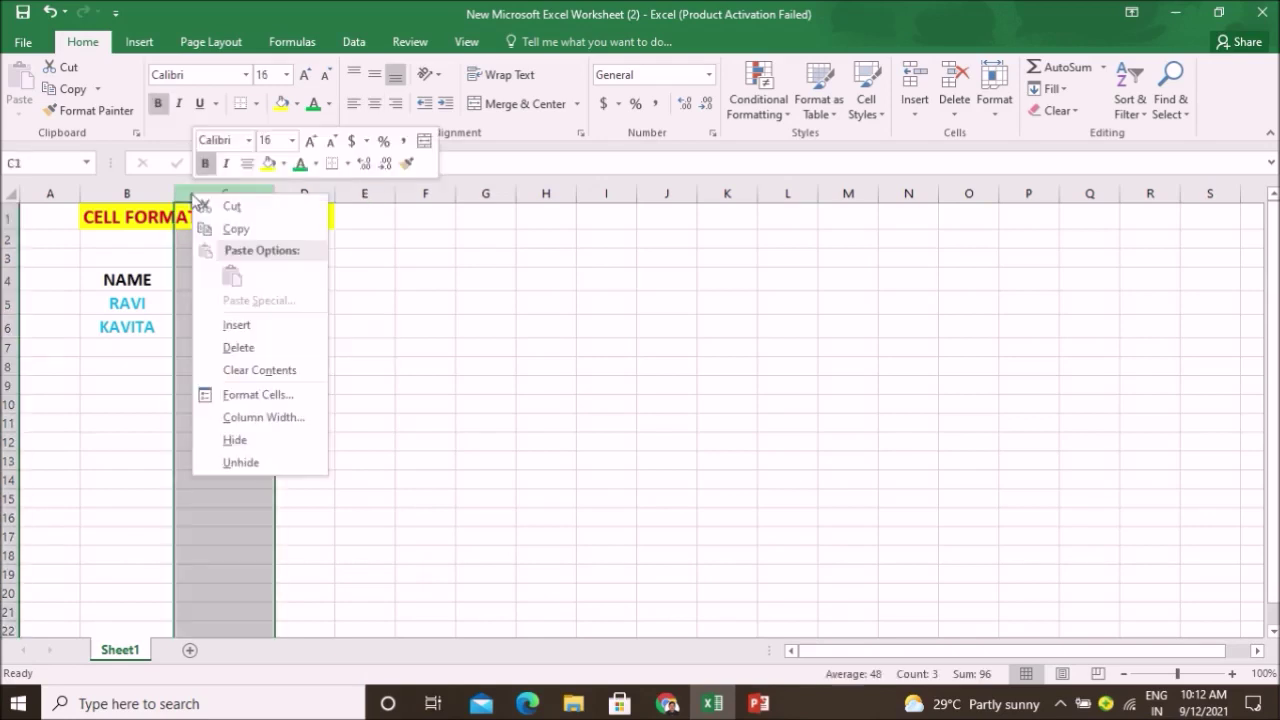
{"action": "left_click", "coordinate": [237, 326]}
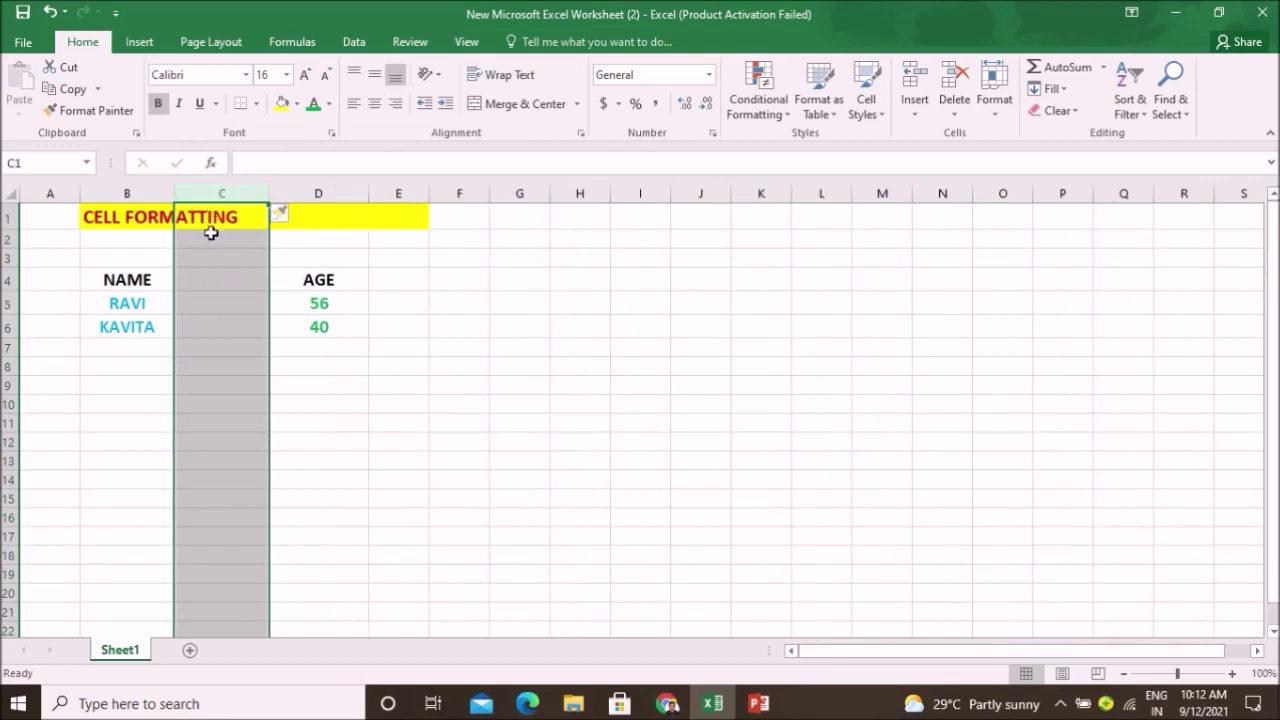
{"action": "left_click", "coordinate": [316, 446]}
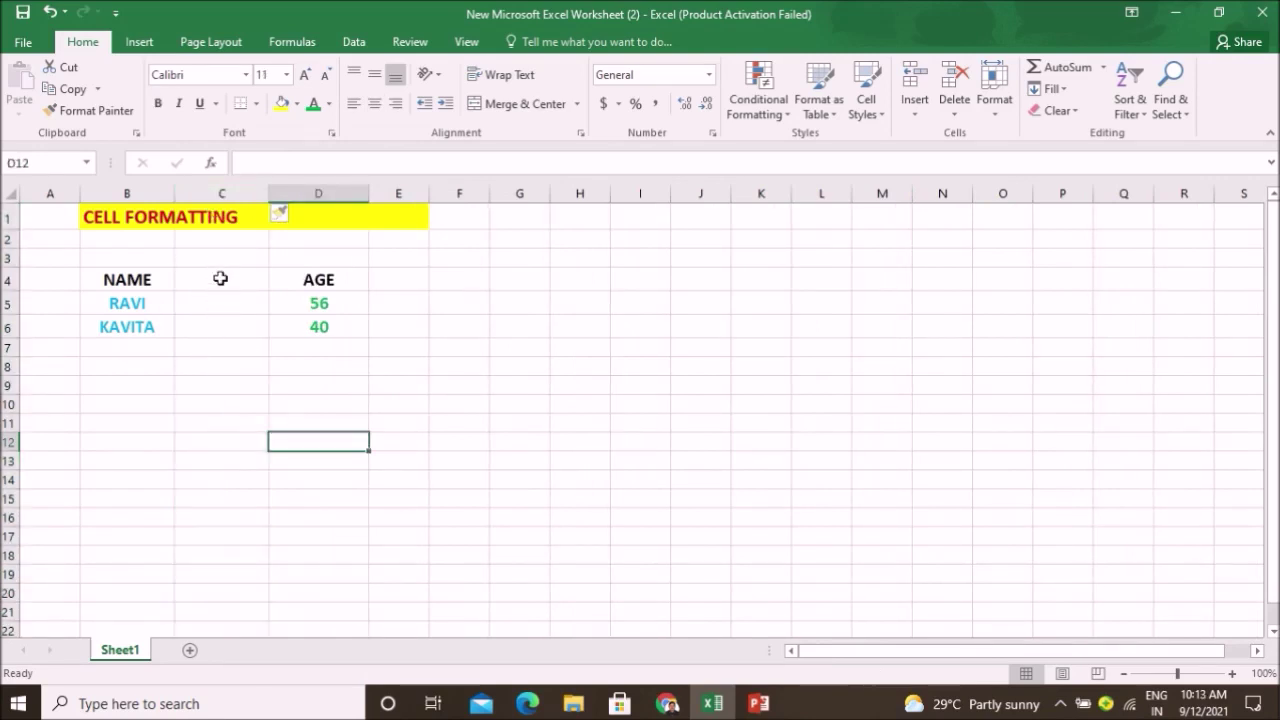
{"action": "left_click", "coordinate": [48, 12]}
{"action": "left_click", "coordinate": [48, 12]}
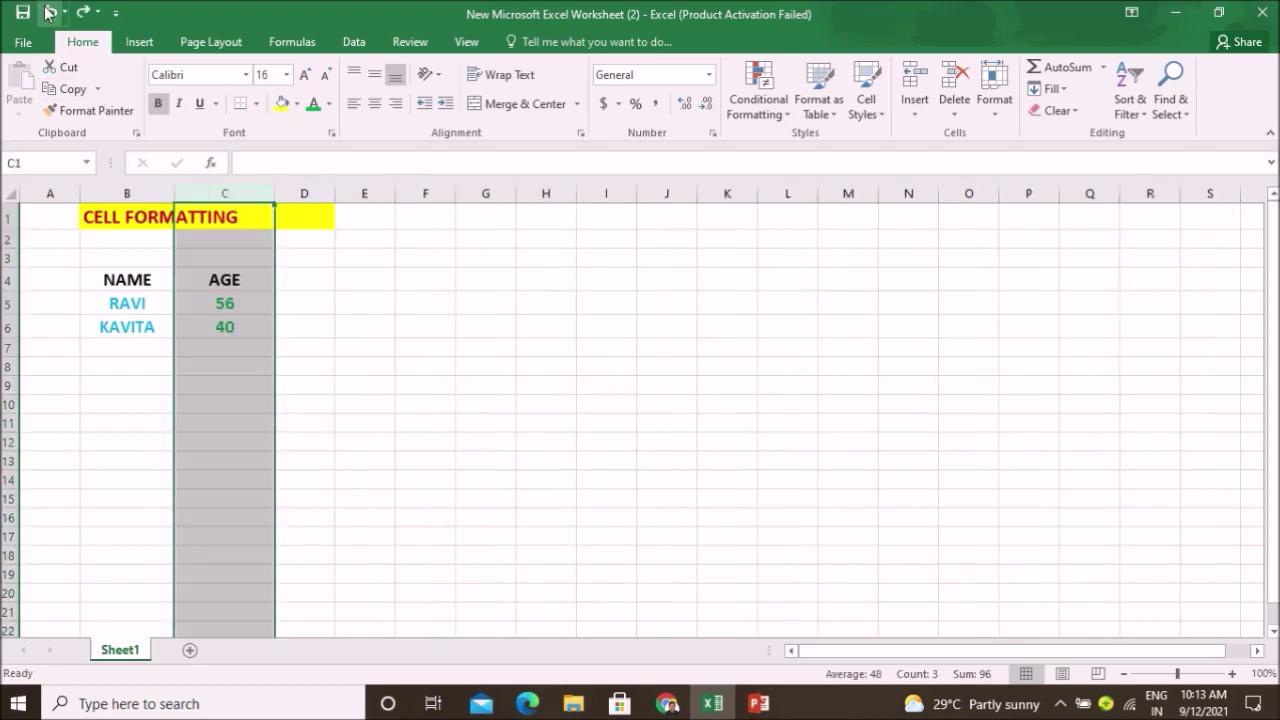
{"action": "left_click", "coordinate": [400, 330]}
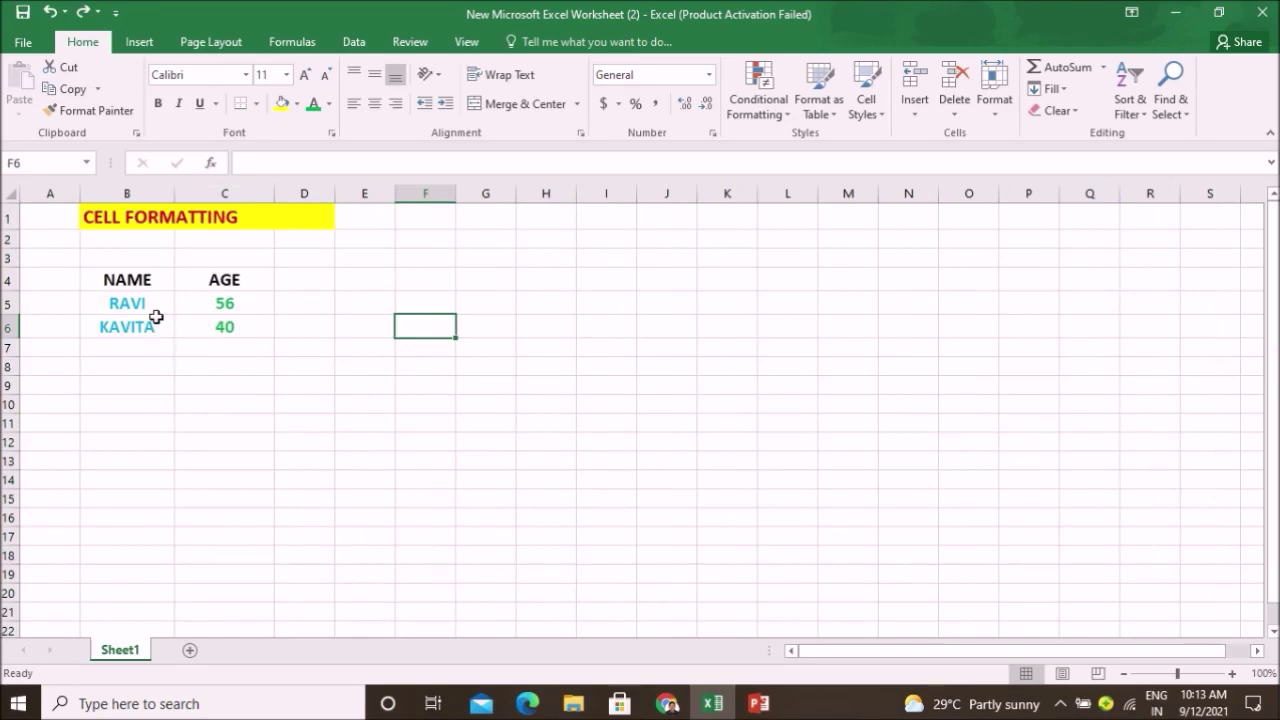
{"action": "left_click", "coordinate": [7, 301]}
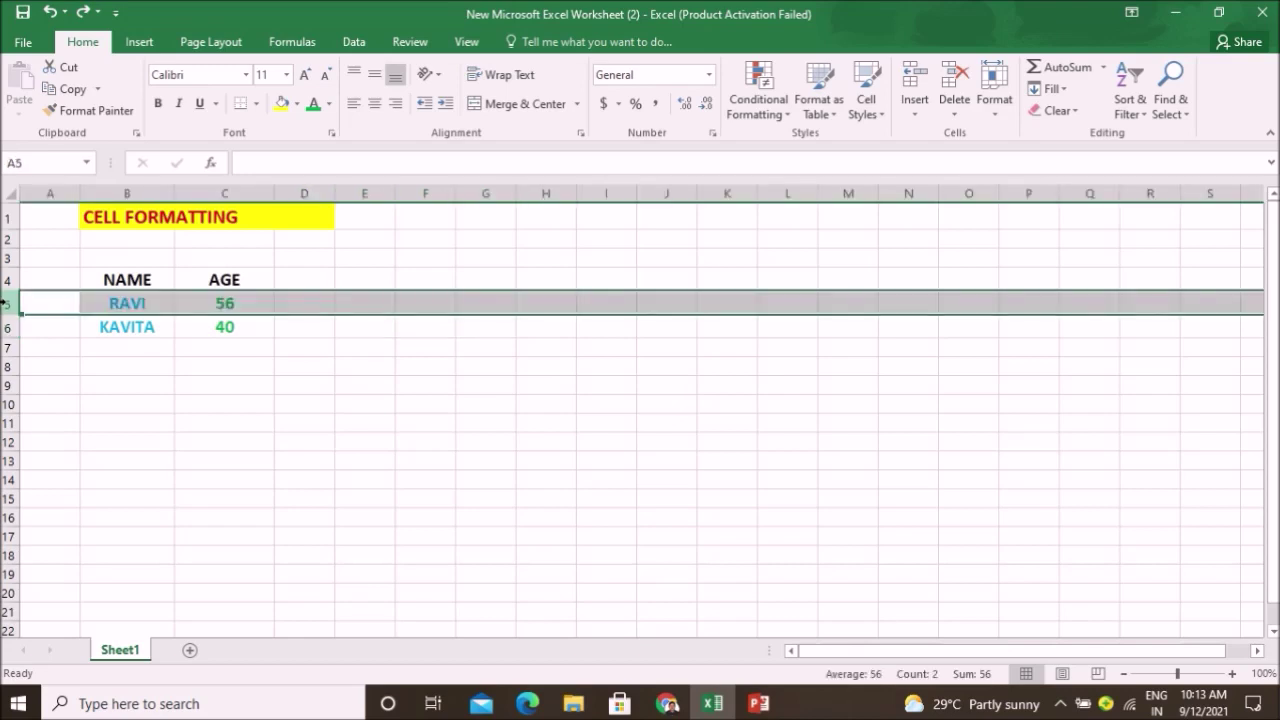
{"action": "right_click", "coordinate": [8, 305]}
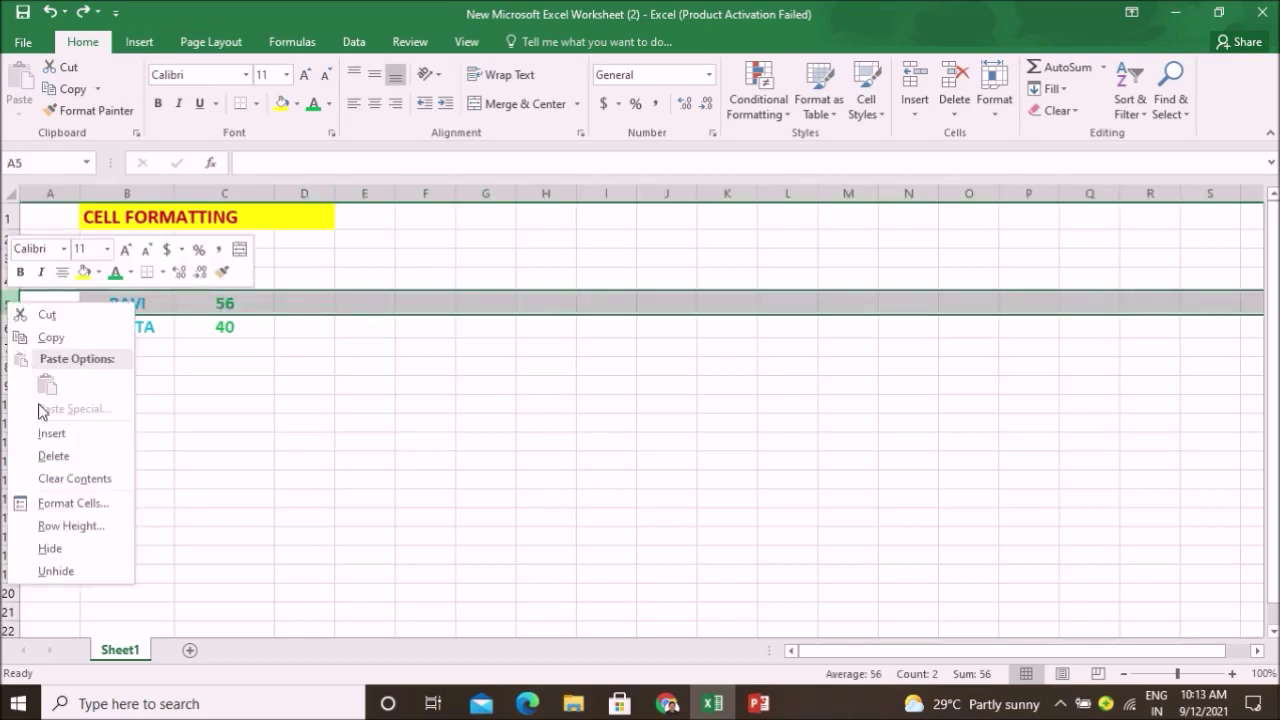
{"action": "left_click", "coordinate": [51, 433]}
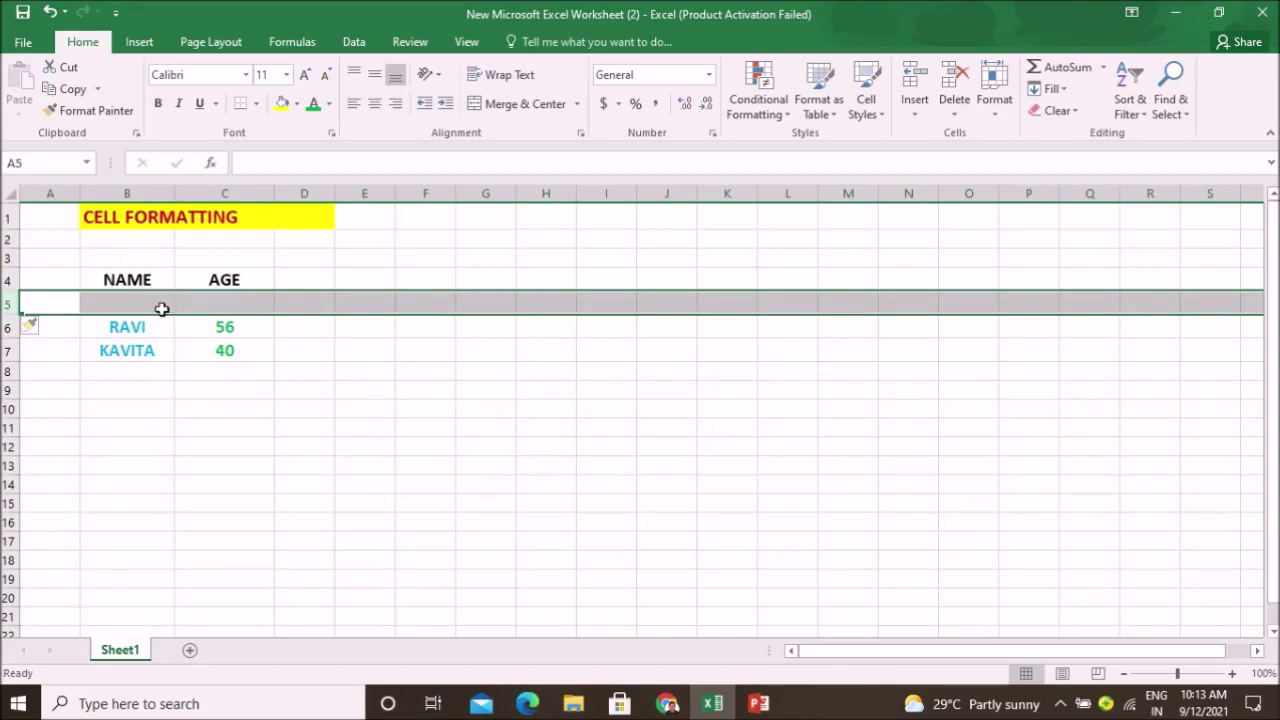
{"action": "left_click", "coordinate": [372, 422]}
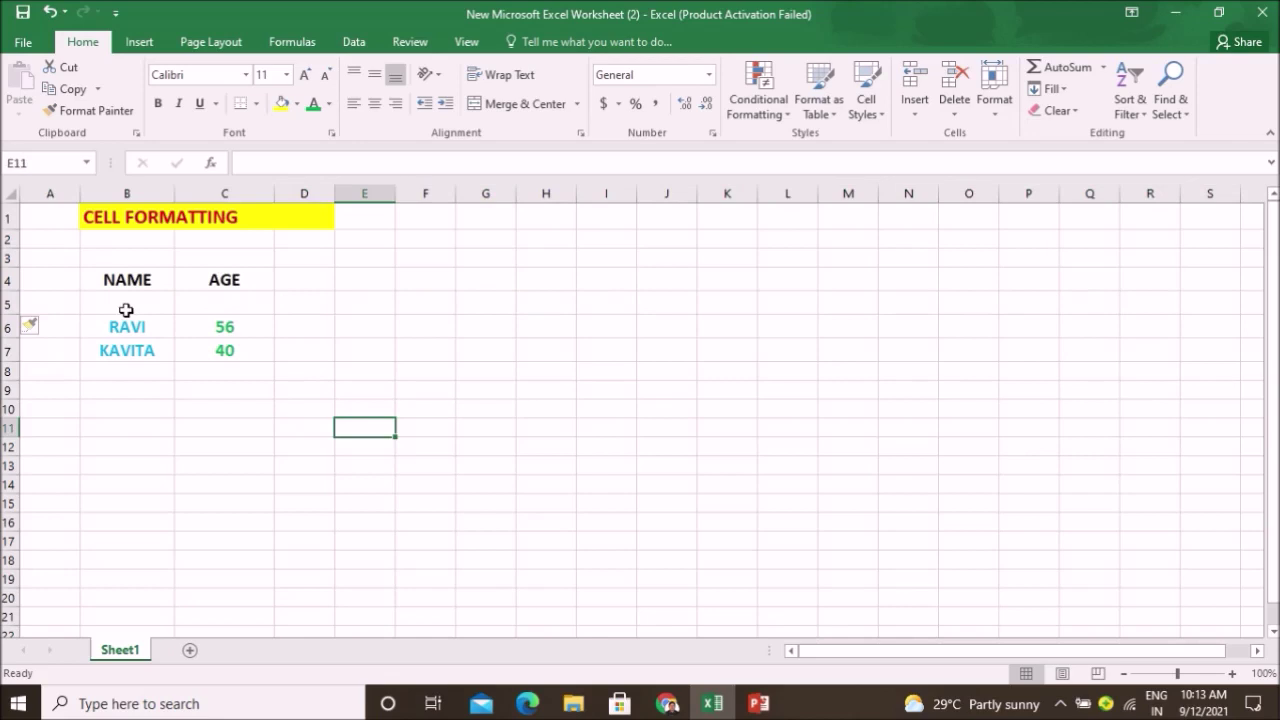
{"action": "left_click", "coordinate": [48, 12]}
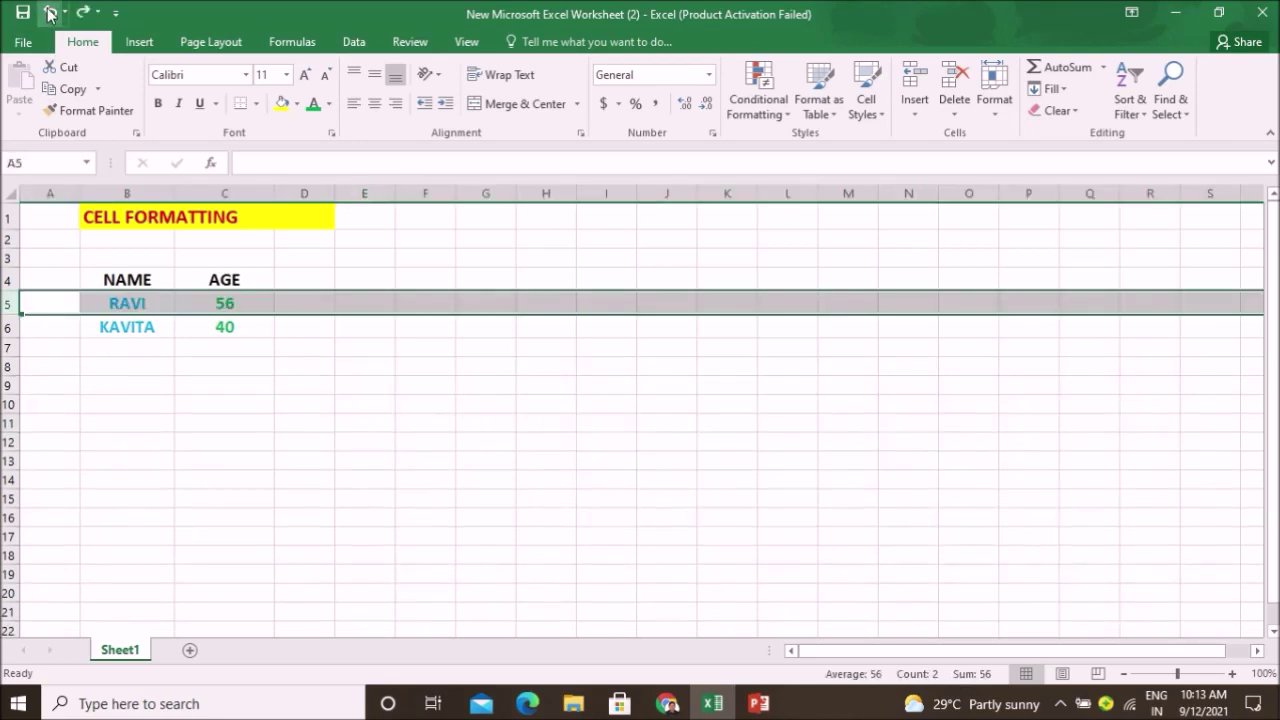
{"action": "left_click", "coordinate": [414, 388]}
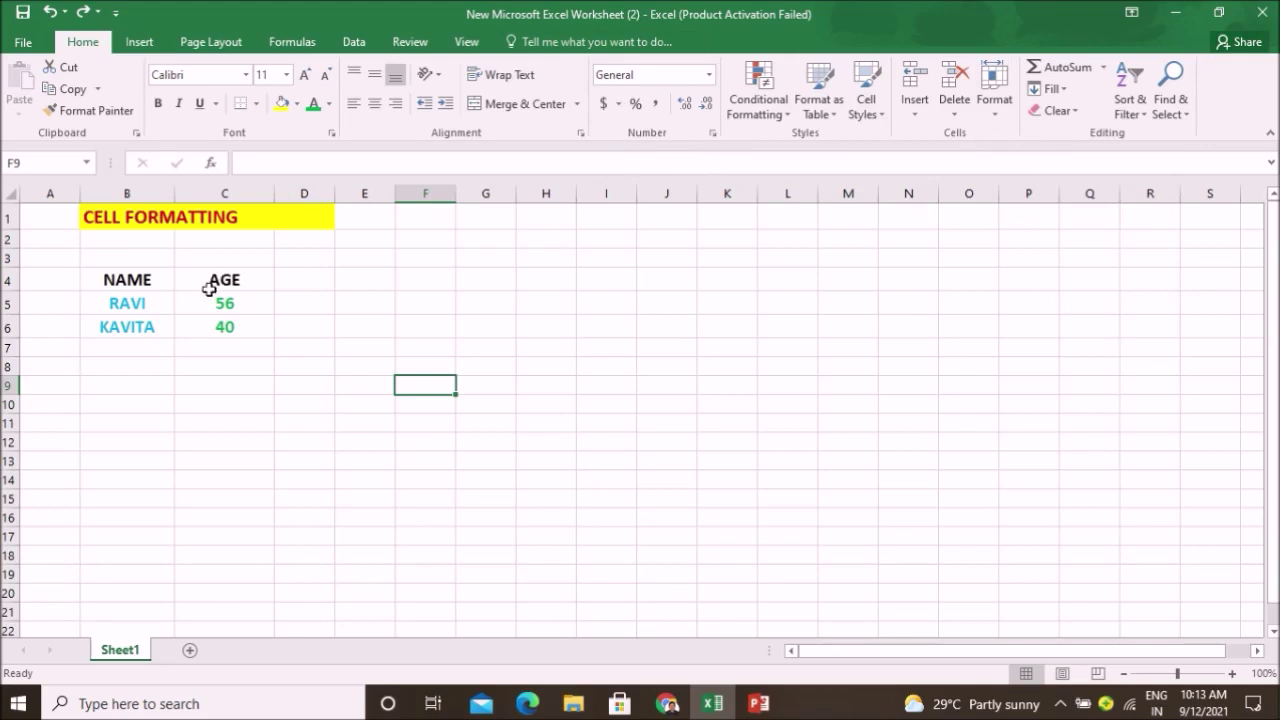
{"action": "left_click", "coordinate": [247, 305]}
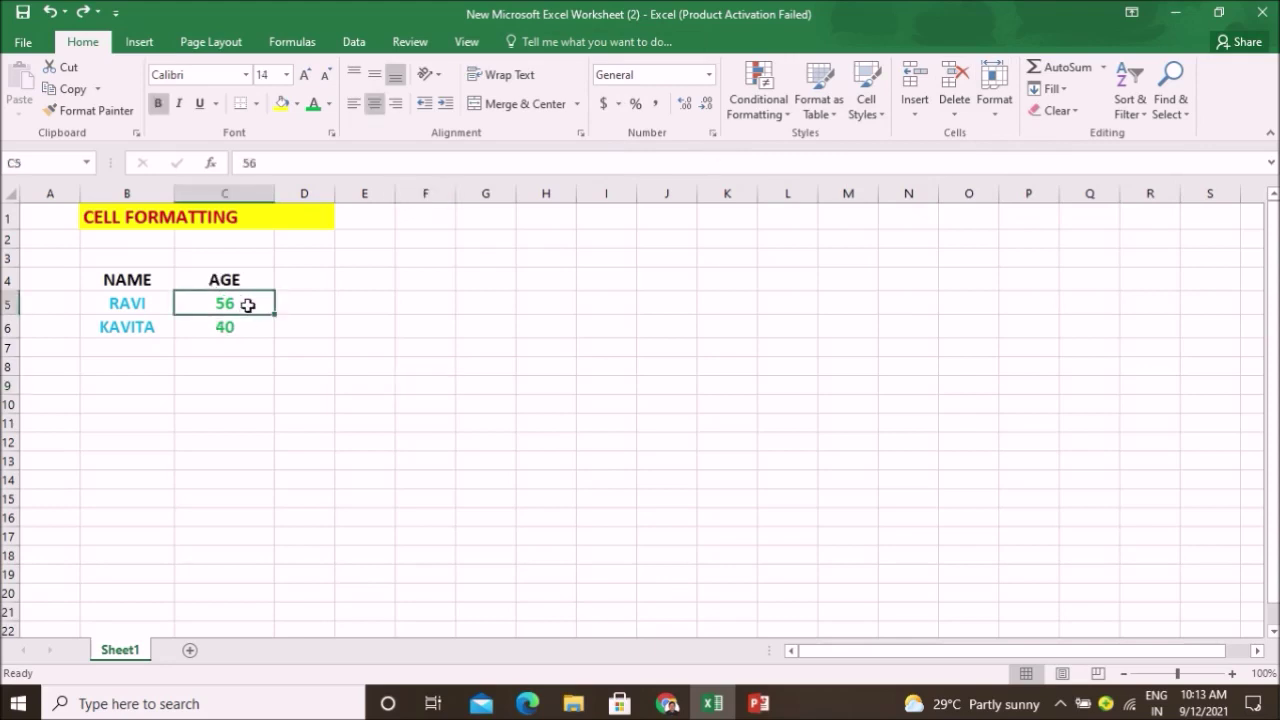
{"action": "left_click", "coordinate": [713, 135]}
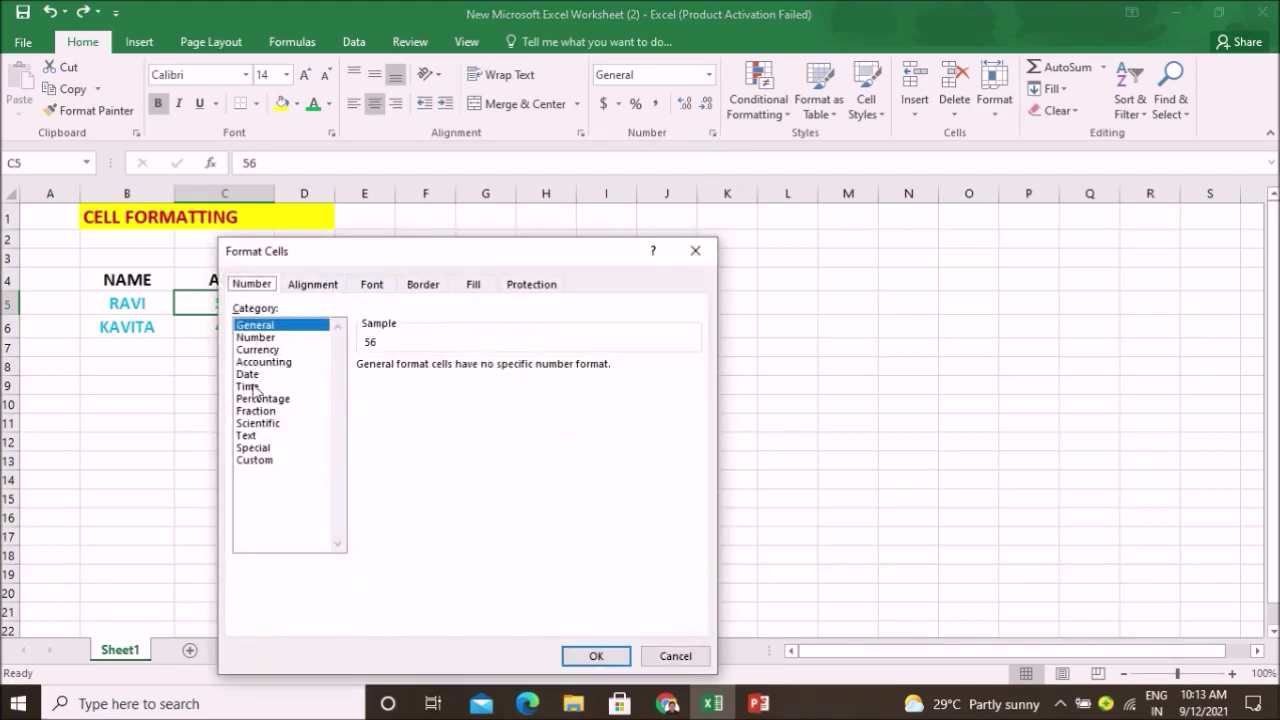
{"action": "left_click", "coordinate": [311, 290]}
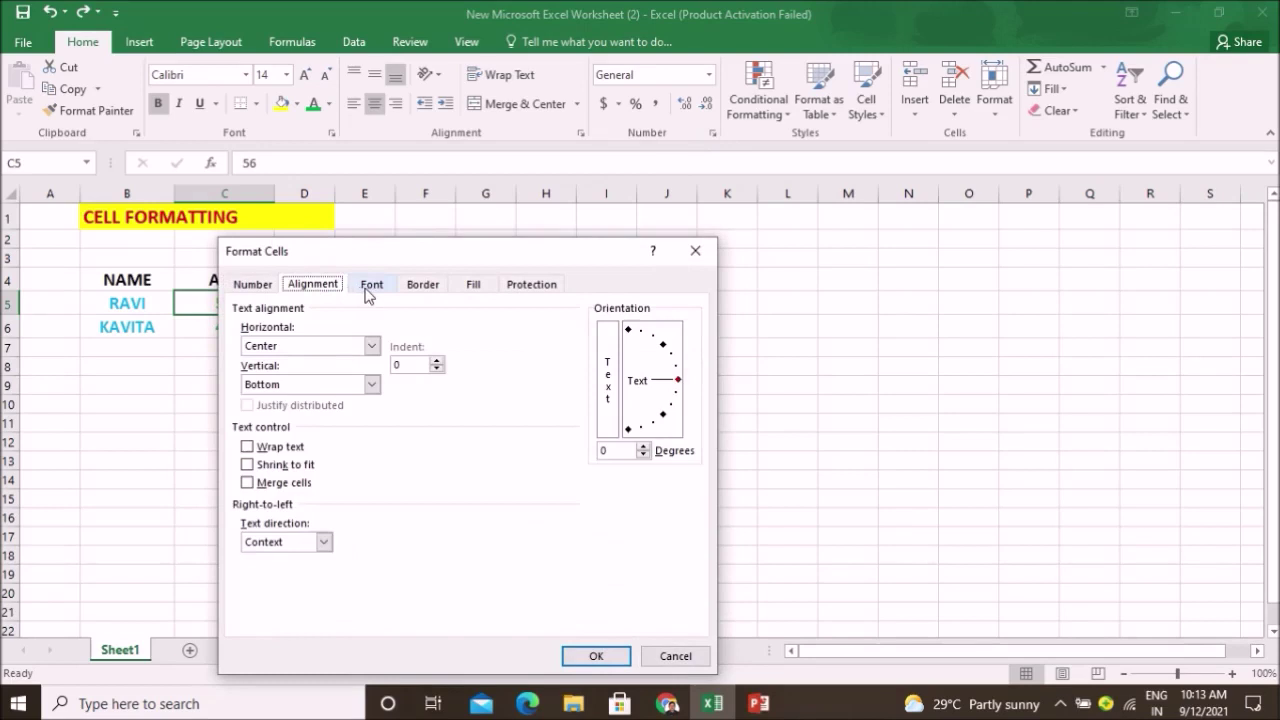
{"action": "left_click", "coordinate": [370, 288]}
{"action": "left_click", "coordinate": [434, 294]}
{"action": "left_click", "coordinate": [471, 292]}
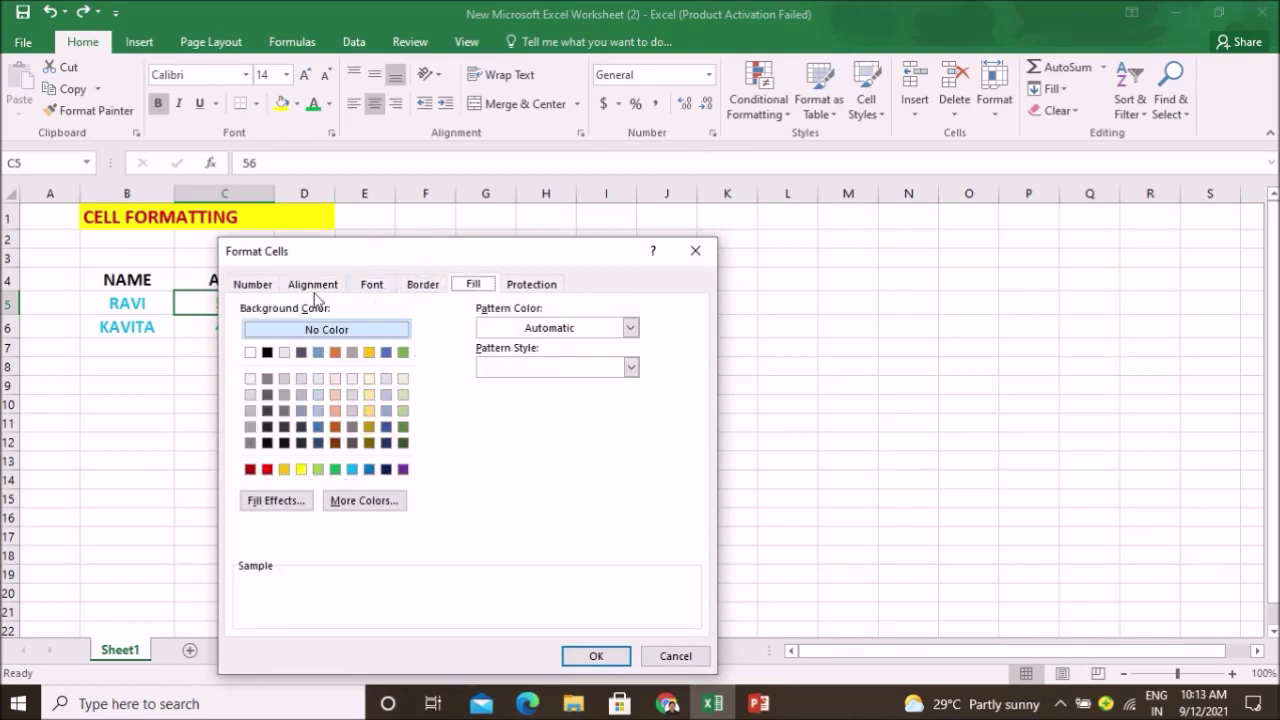
{"action": "left_click", "coordinate": [268, 292]}
{"action": "mouse_move", "coordinate": [705, 705]}
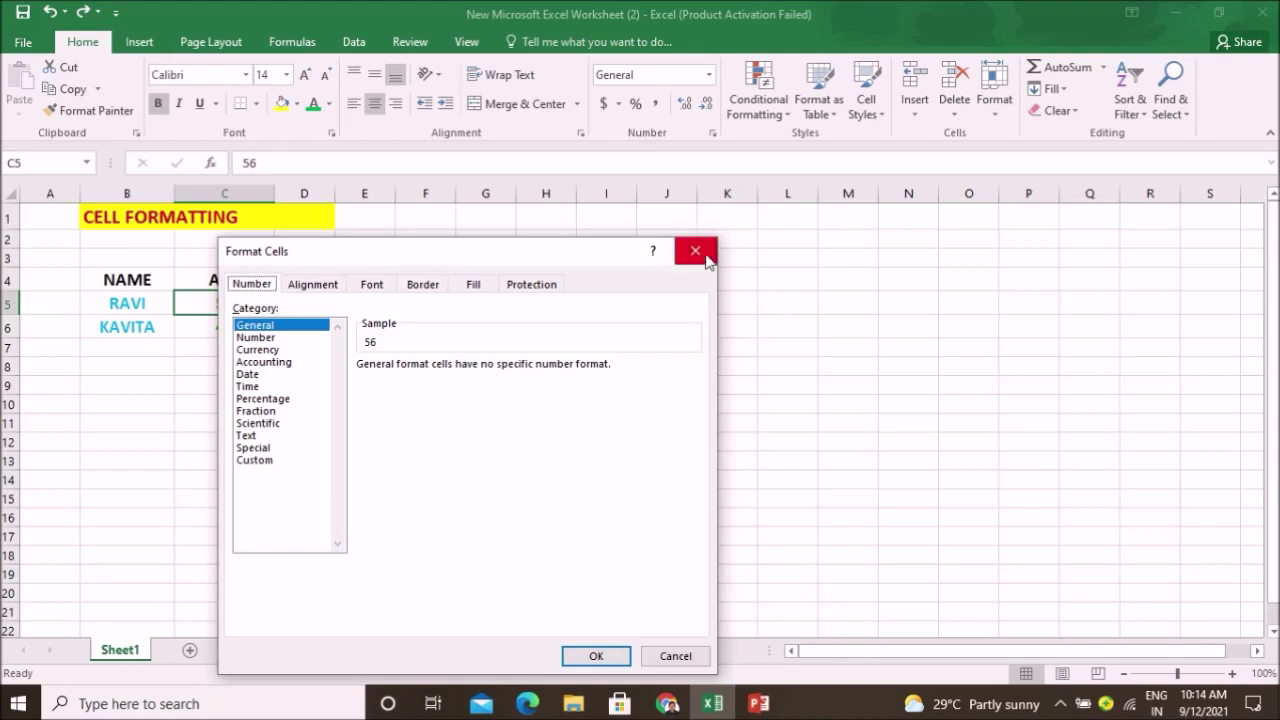
{"action": "left_click", "coordinate": [694, 250]}
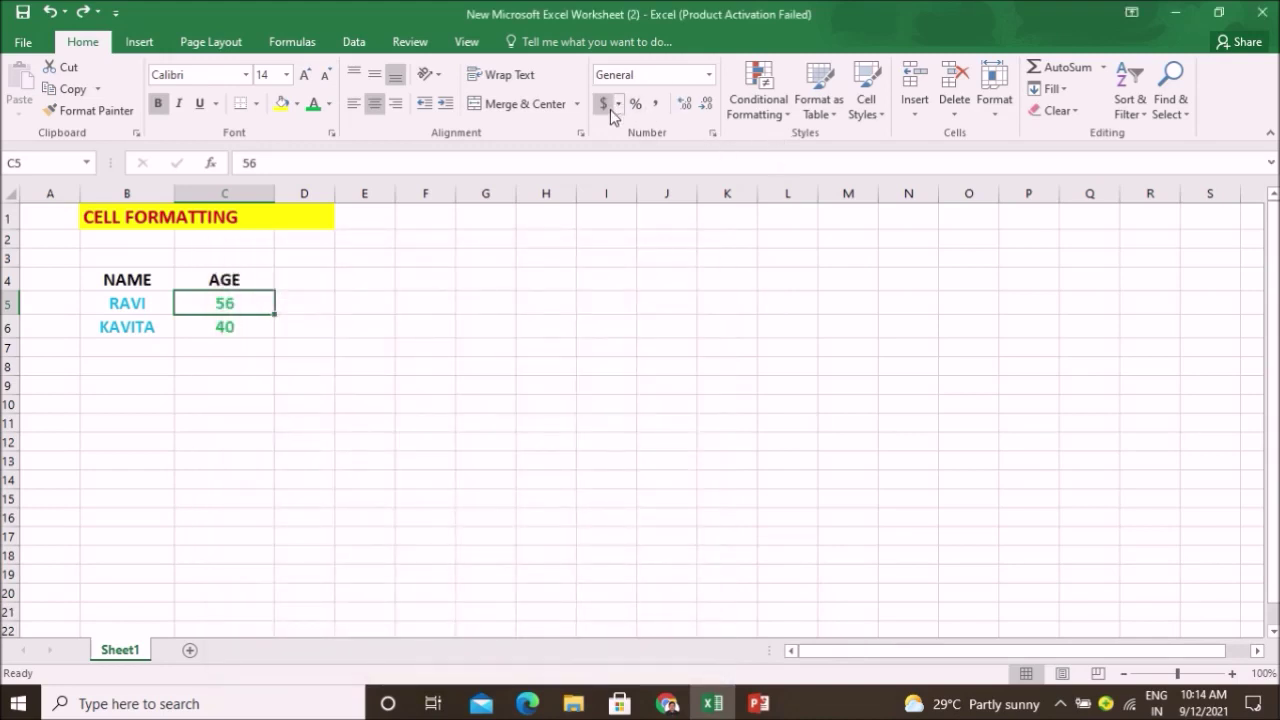
{"action": "right_click", "coordinate": [245, 305]}
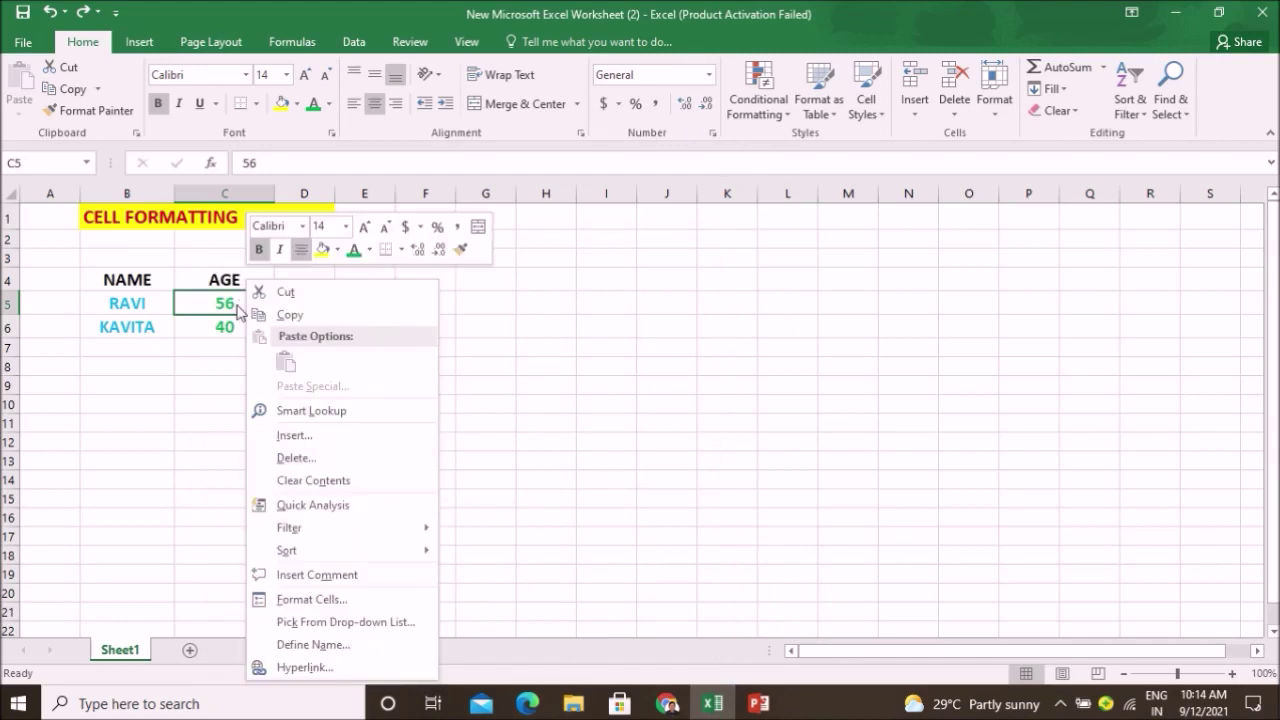
Format C5 as Currency with the $ symbol and 2 decimals, then undo it.
{"action": "left_click", "coordinate": [320, 600]}
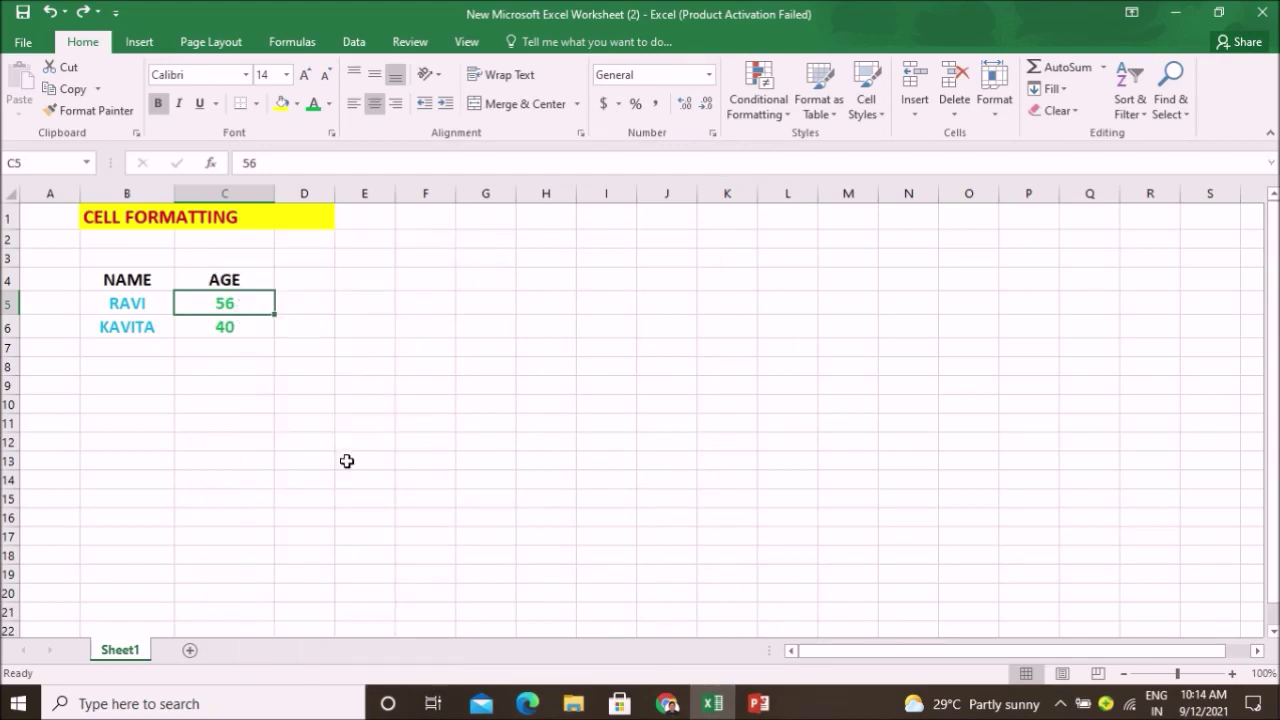
{"action": "left_click_drag", "start_coordinate": [213, 262], "coordinate": [632, 223]}
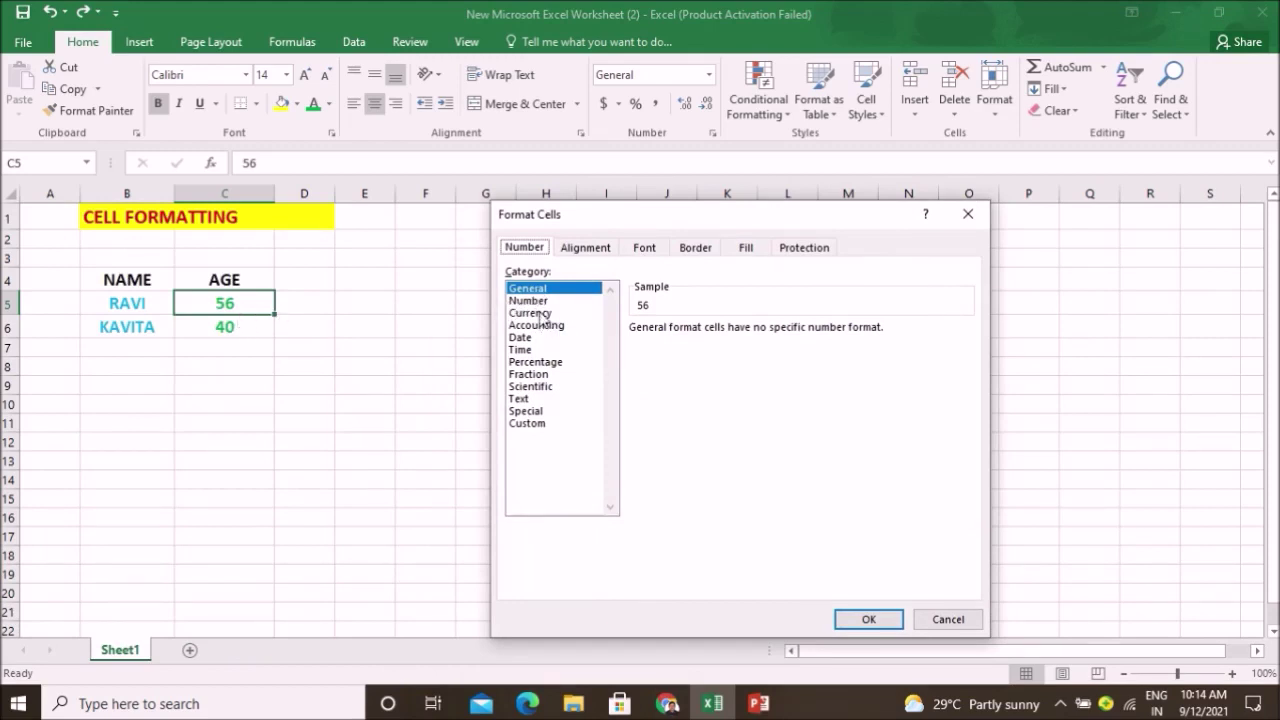
{"action": "left_click", "coordinate": [542, 315]}
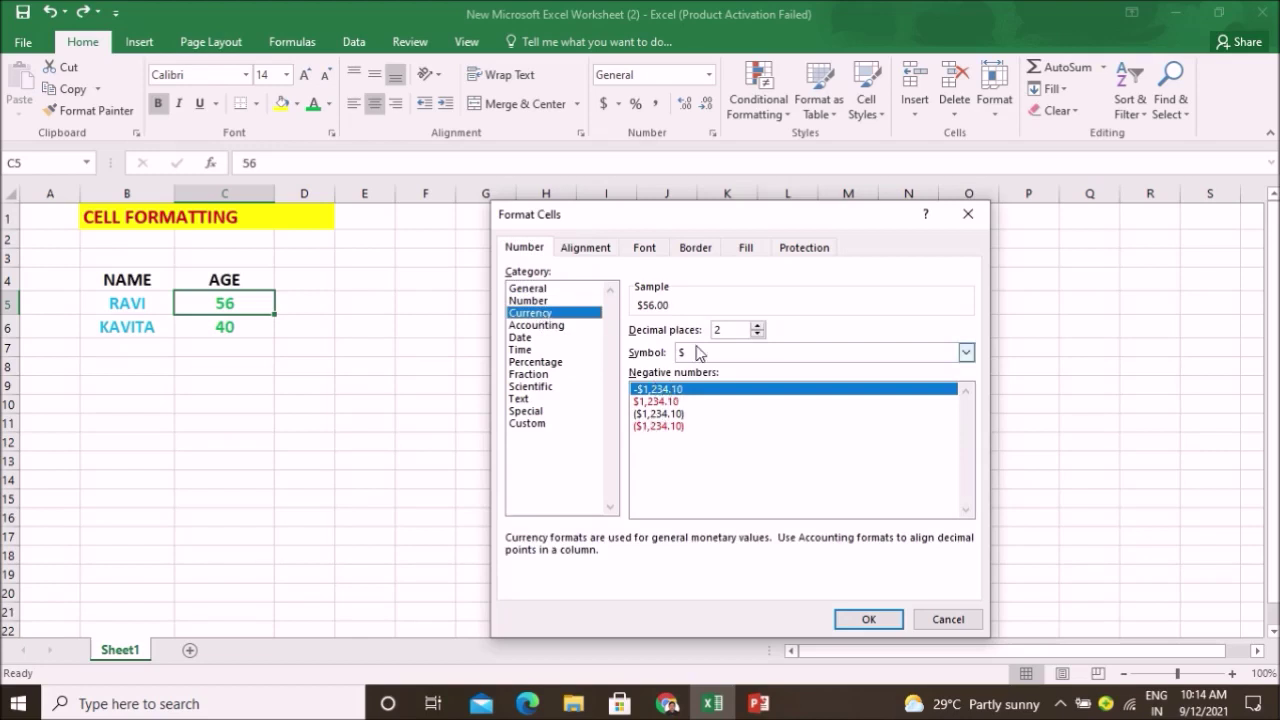
{"action": "left_click", "coordinate": [966, 353]}
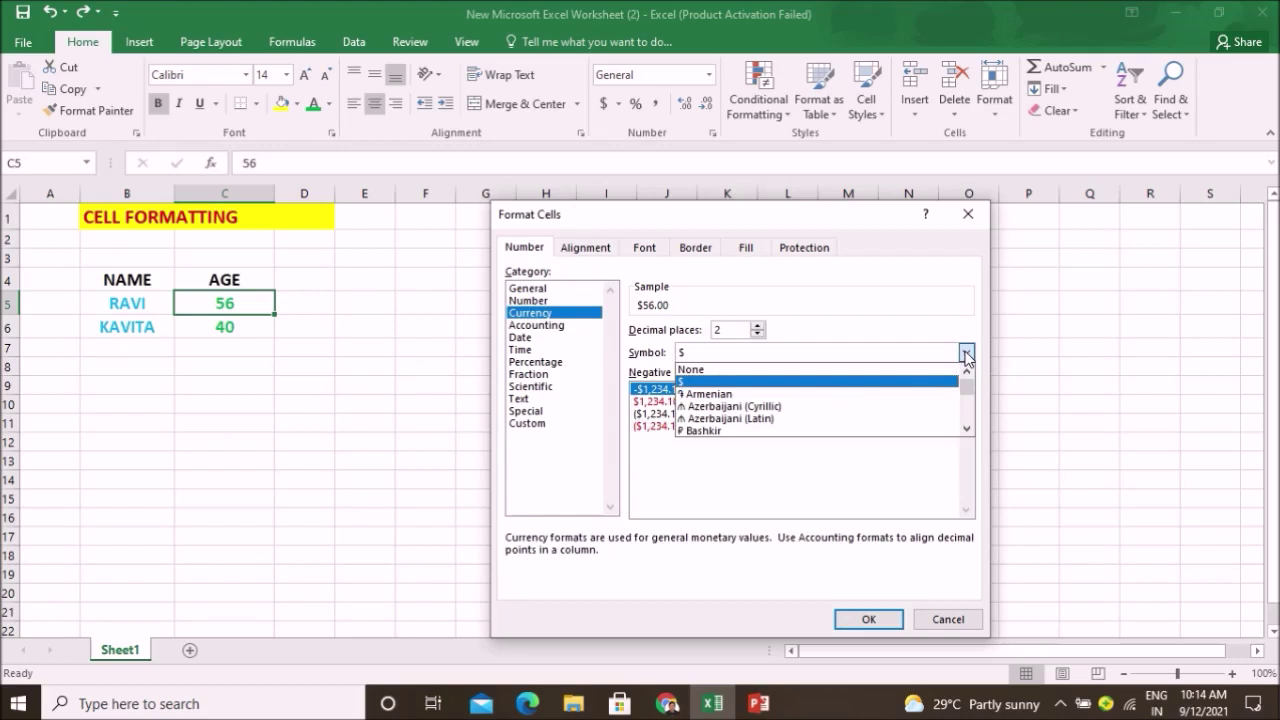
{"action": "scroll", "coordinate": [722, 410], "scroll_direction": "down", "scroll_amount": 1}
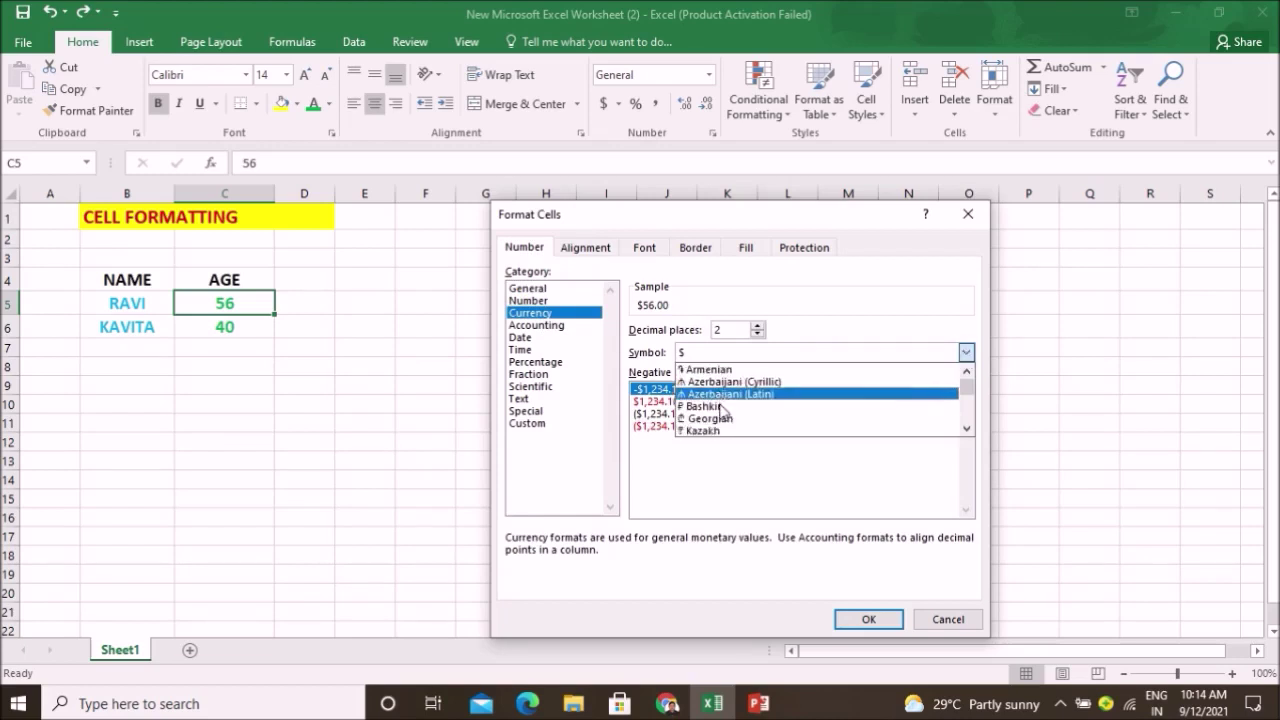
{"action": "scroll", "coordinate": [722, 410], "scroll_direction": "down", "scroll_amount": 1}
{"action": "scroll", "coordinate": [722, 410], "scroll_direction": "down", "scroll_amount": 1}
{"action": "scroll", "coordinate": [722, 410], "scroll_direction": "down", "scroll_amount": 1}
{"action": "scroll", "coordinate": [722, 410], "scroll_direction": "down", "scroll_amount": 1}
{"action": "scroll", "coordinate": [722, 412], "scroll_direction": "down", "scroll_amount": 1}
{"action": "scroll", "coordinate": [722, 410], "scroll_direction": "down", "scroll_amount": 2}
{"action": "scroll", "coordinate": [722, 410], "scroll_direction": "down", "scroll_amount": 2}
{"action": "scroll", "coordinate": [722, 410], "scroll_direction": "up", "scroll_amount": 3}
{"action": "scroll", "coordinate": [722, 410], "scroll_direction": "up", "scroll_amount": 2}
{"action": "scroll", "coordinate": [722, 410], "scroll_direction": "up", "scroll_amount": 2}
{"action": "scroll", "coordinate": [720, 405], "scroll_direction": "up", "scroll_amount": 2}
{"action": "scroll", "coordinate": [716, 398], "scroll_direction": "up", "scroll_amount": 1}
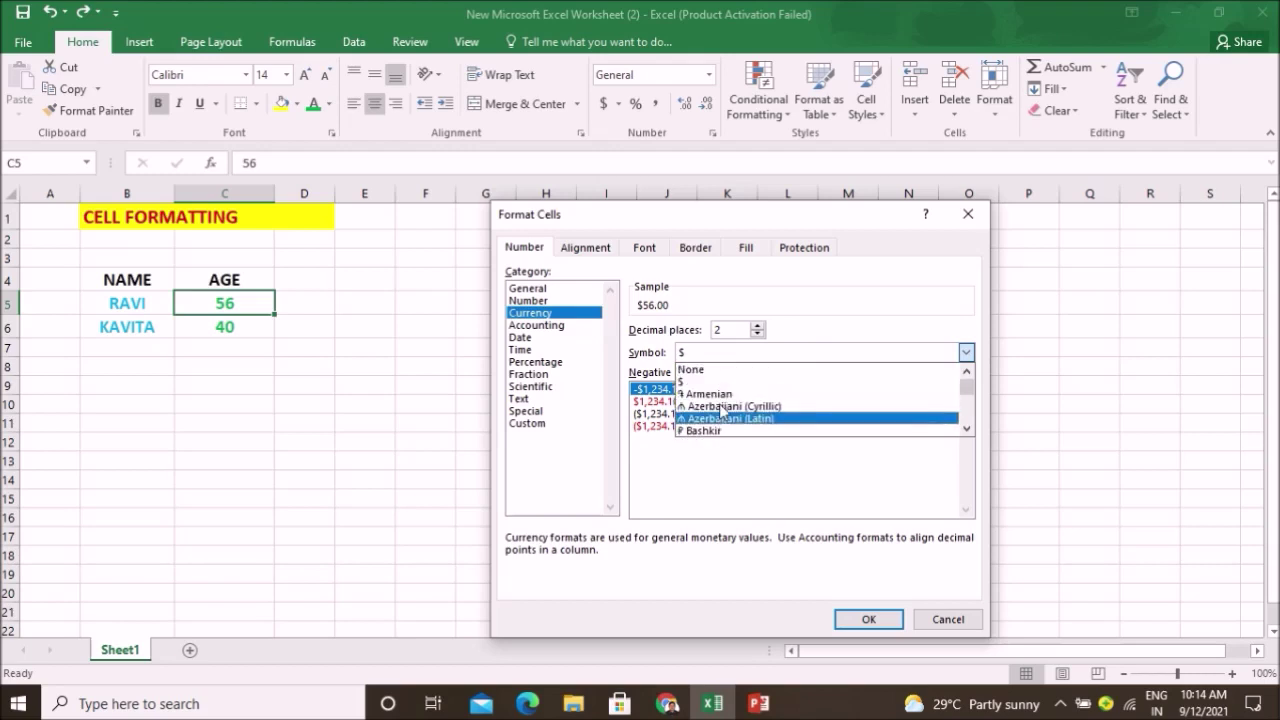
{"action": "left_click", "coordinate": [700, 381]}
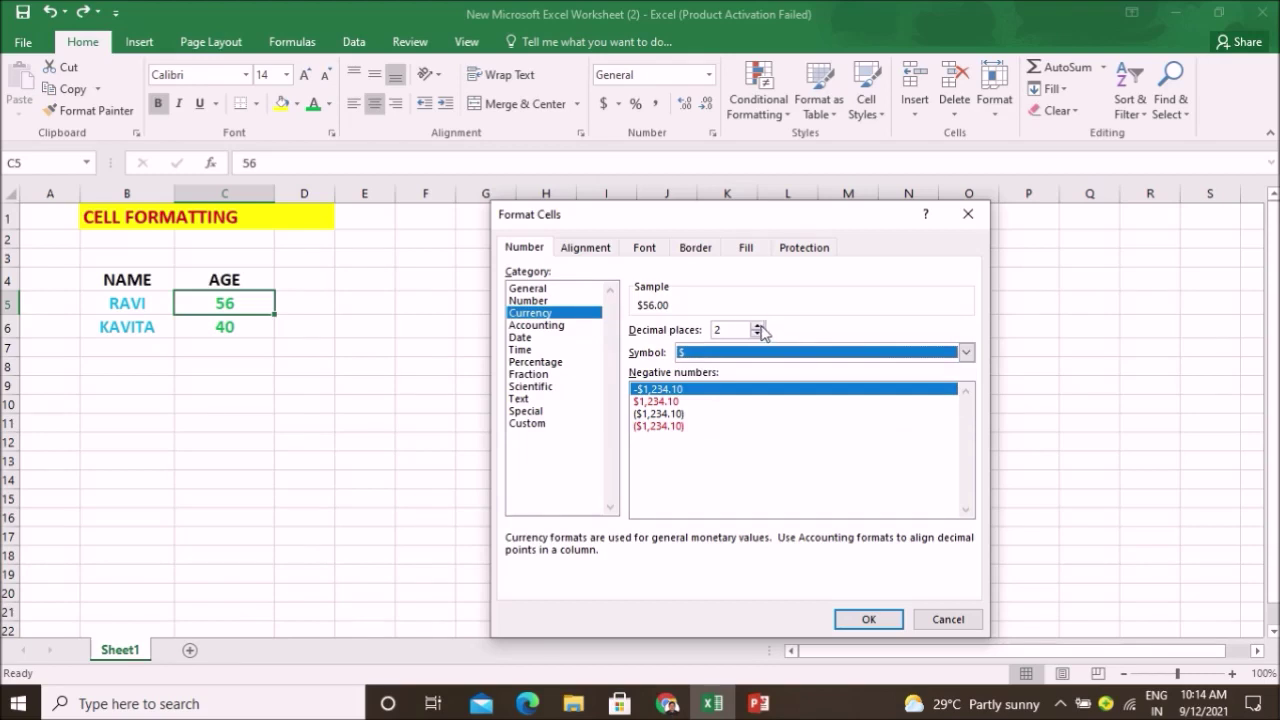
{"action": "left_click", "coordinate": [882, 622]}
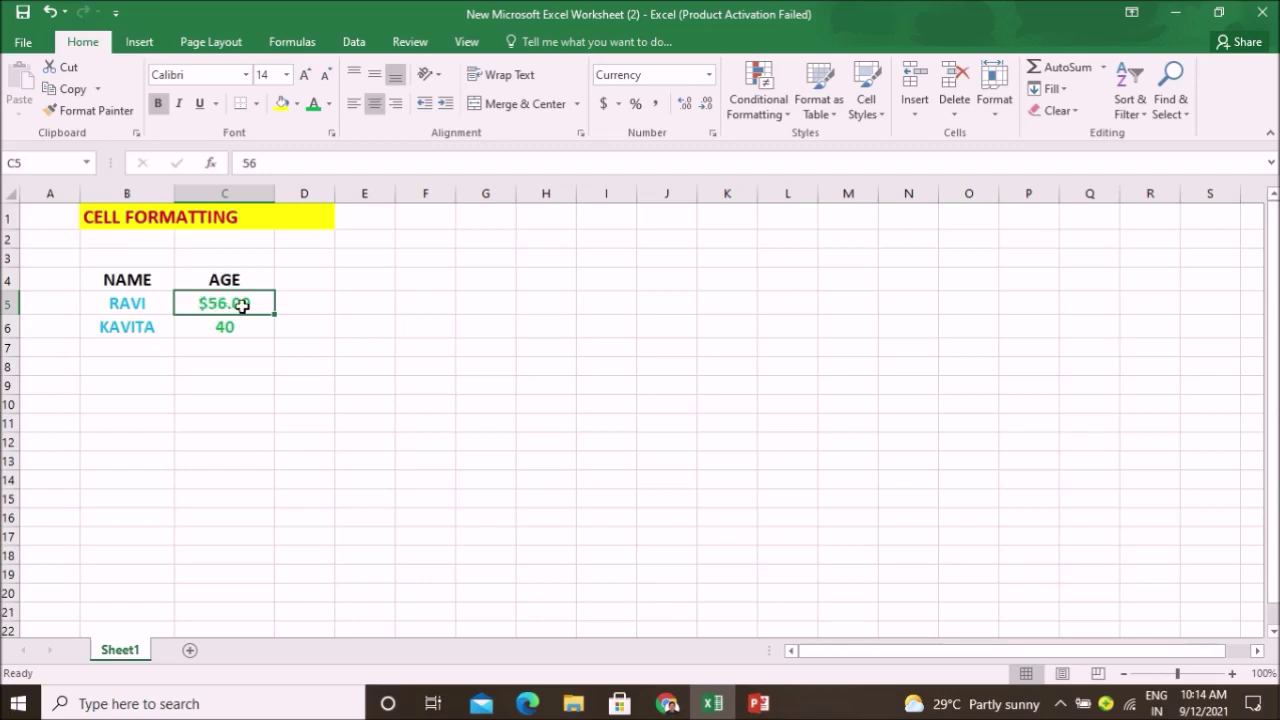
{"action": "left_click", "coordinate": [49, 12]}
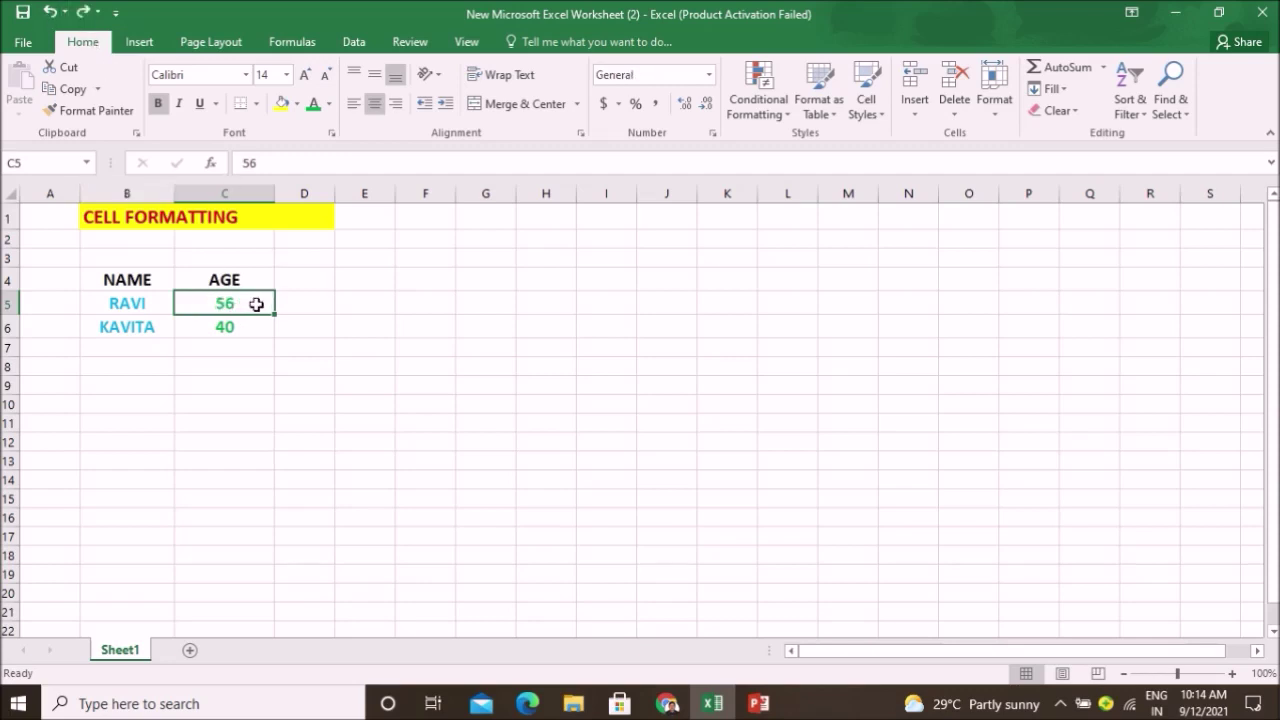
Give C5 the 3/14/12 Date format so 56 displays as 2/25/00.
{"action": "right_click", "coordinate": [257, 308]}
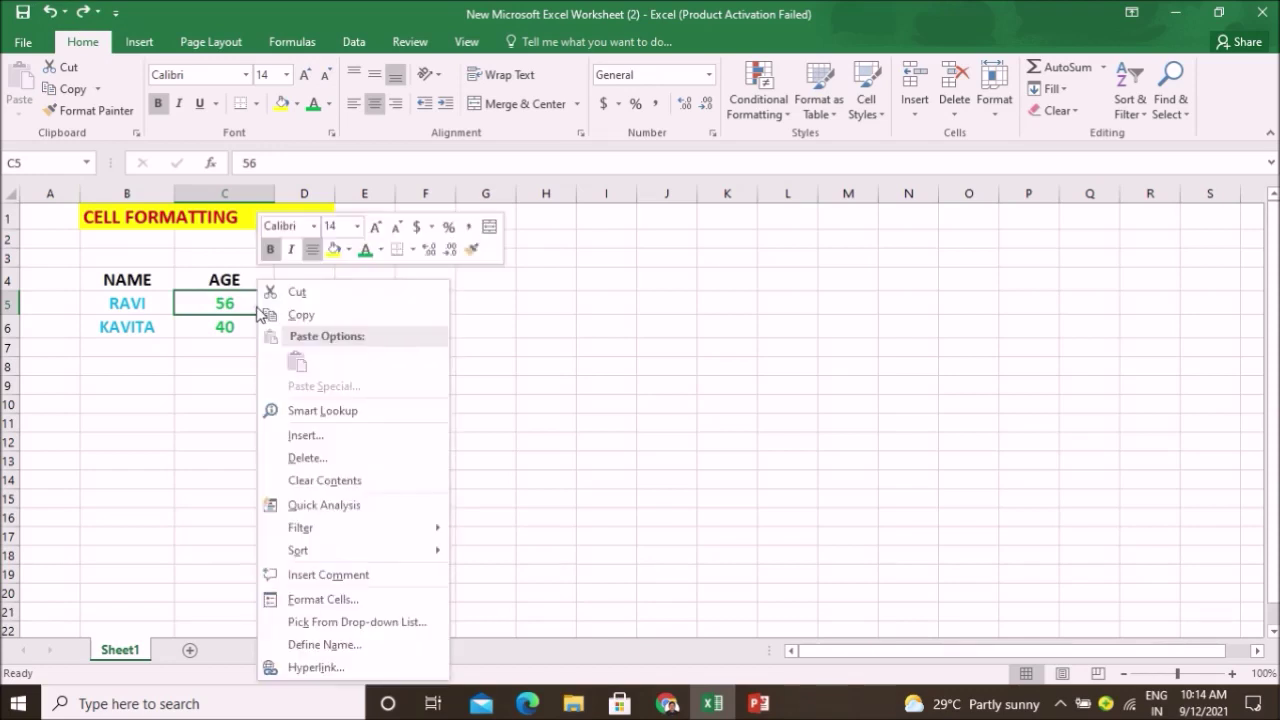
{"action": "left_click", "coordinate": [345, 600]}
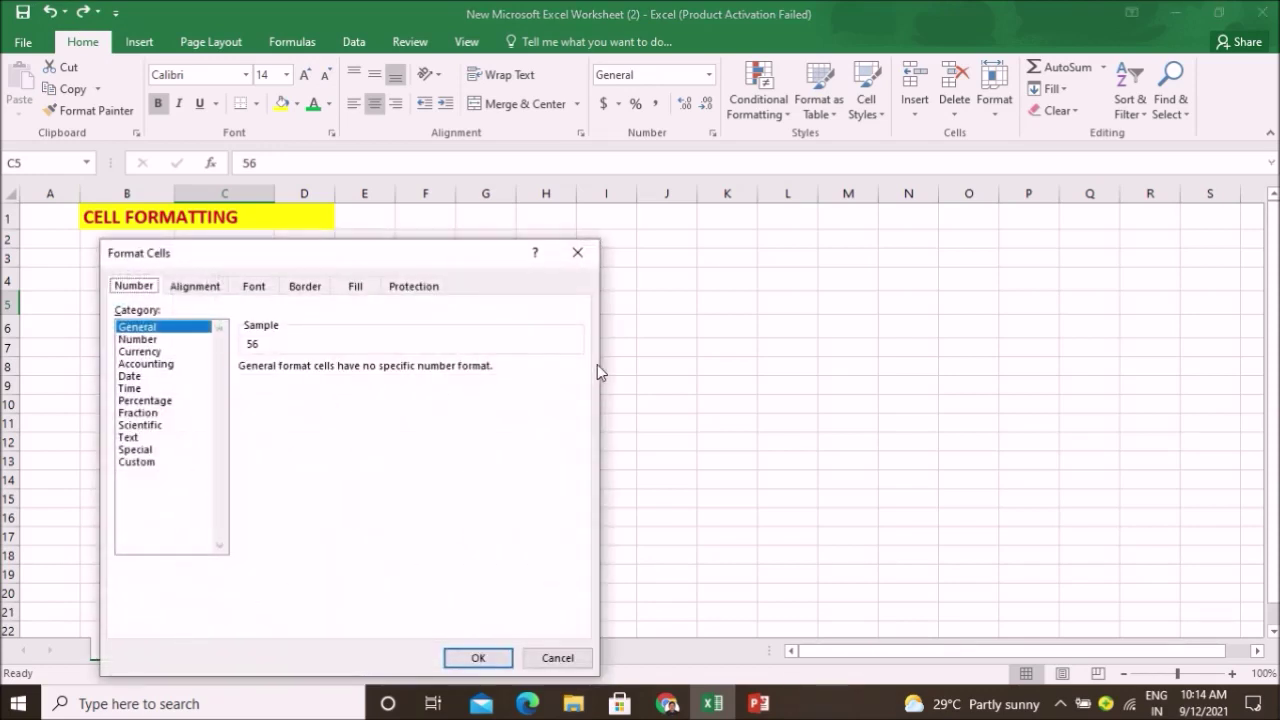
{"action": "left_click", "coordinate": [136, 378]}
{"action": "left_click_drag", "start_coordinate": [285, 255], "coordinate": [753, 186]}
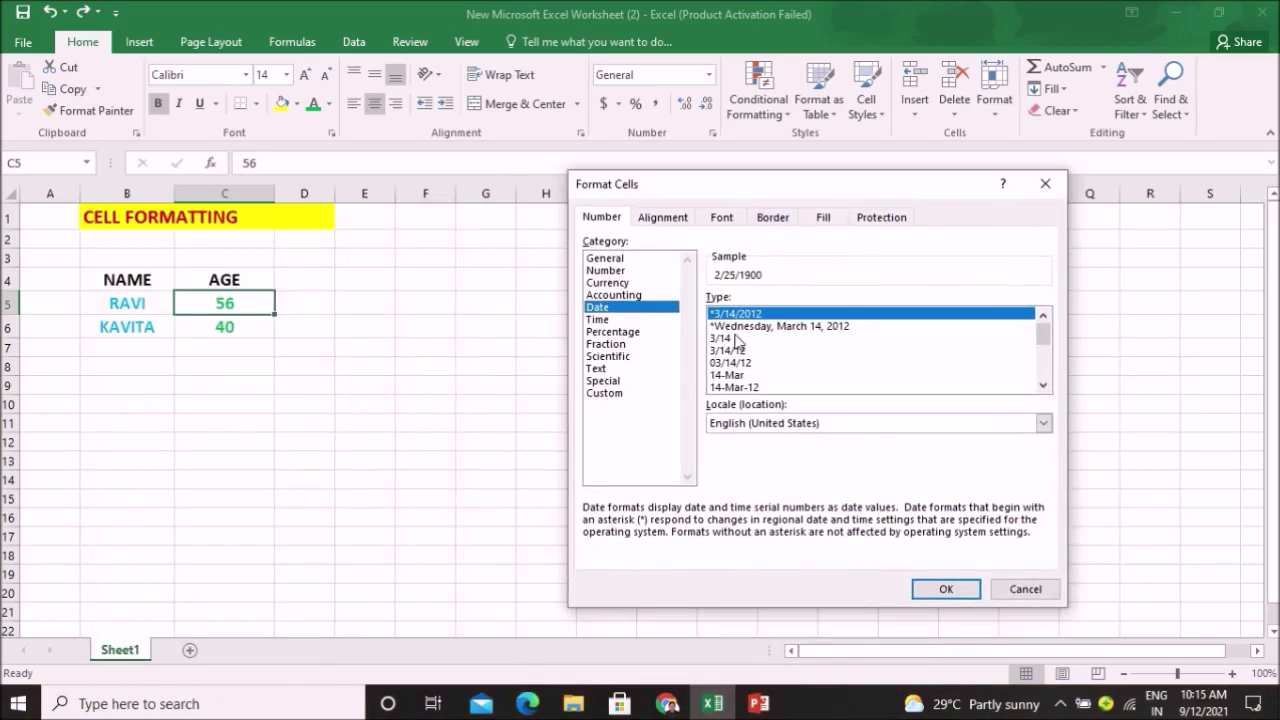
{"action": "left_click", "coordinate": [1043, 385]}
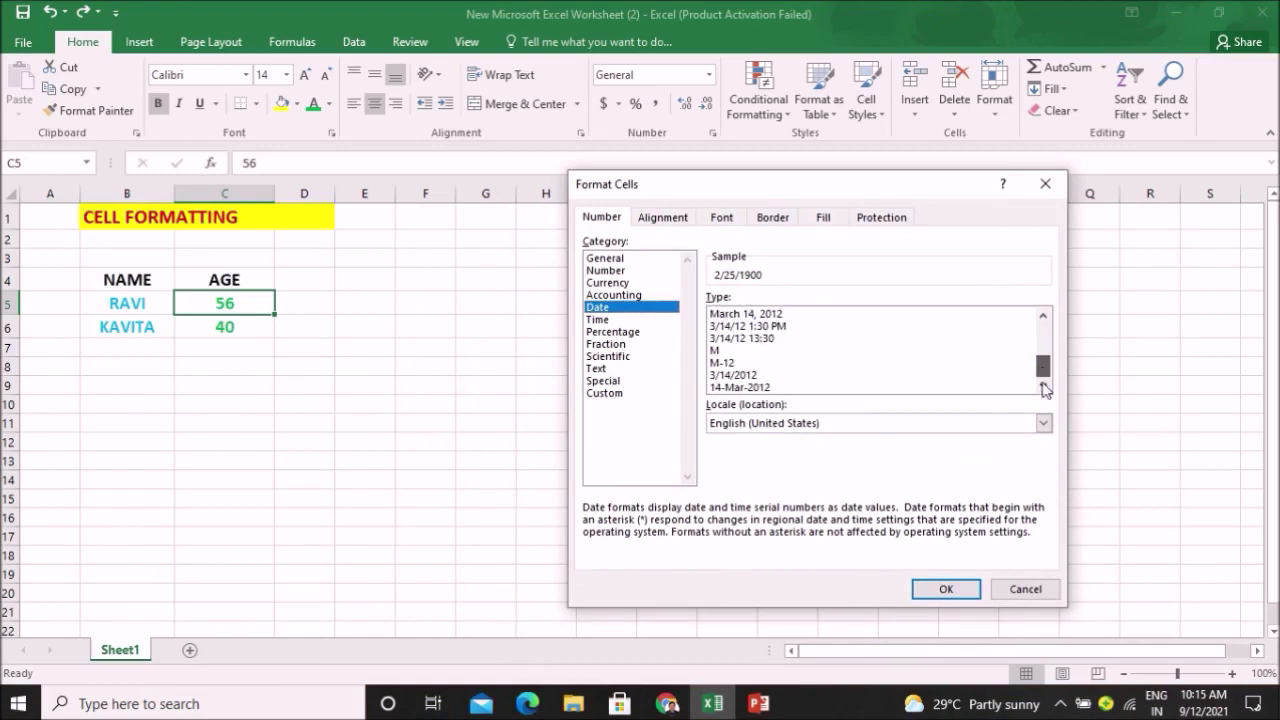
{"action": "mouse_move", "coordinate": [1043, 367]}
{"action": "left_mouse_down"}
{"action": "mouse_move", "coordinate": [1056, 321]}
{"action": "mouse_move", "coordinate": [1043, 337]}
{"action": "left_mouse_up"}
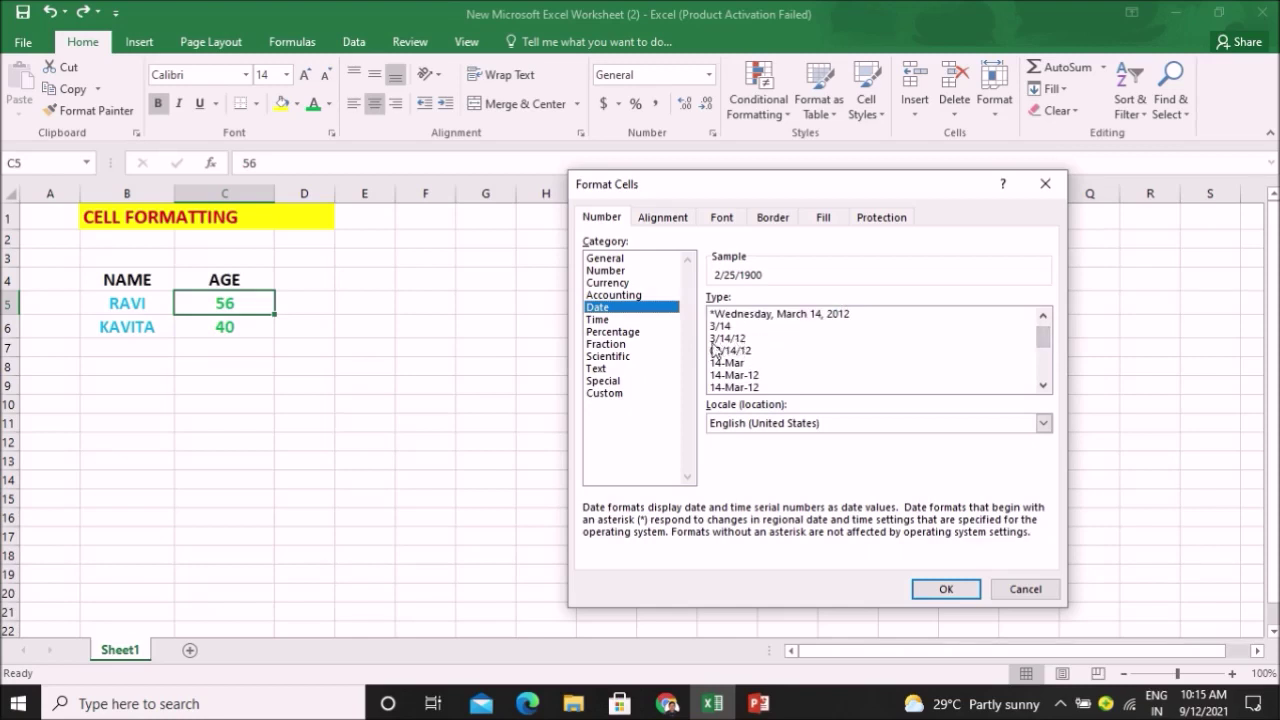
{"action": "left_click", "coordinate": [737, 340]}
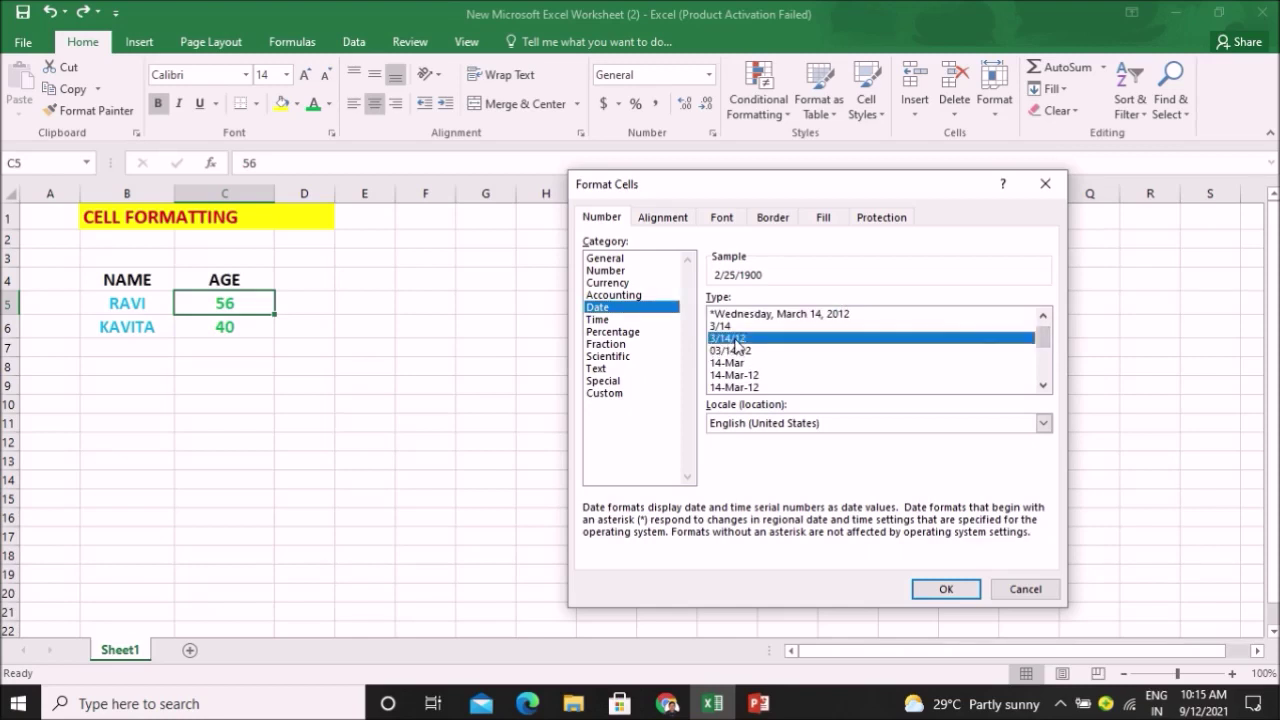
{"action": "left_click", "coordinate": [926, 594]}
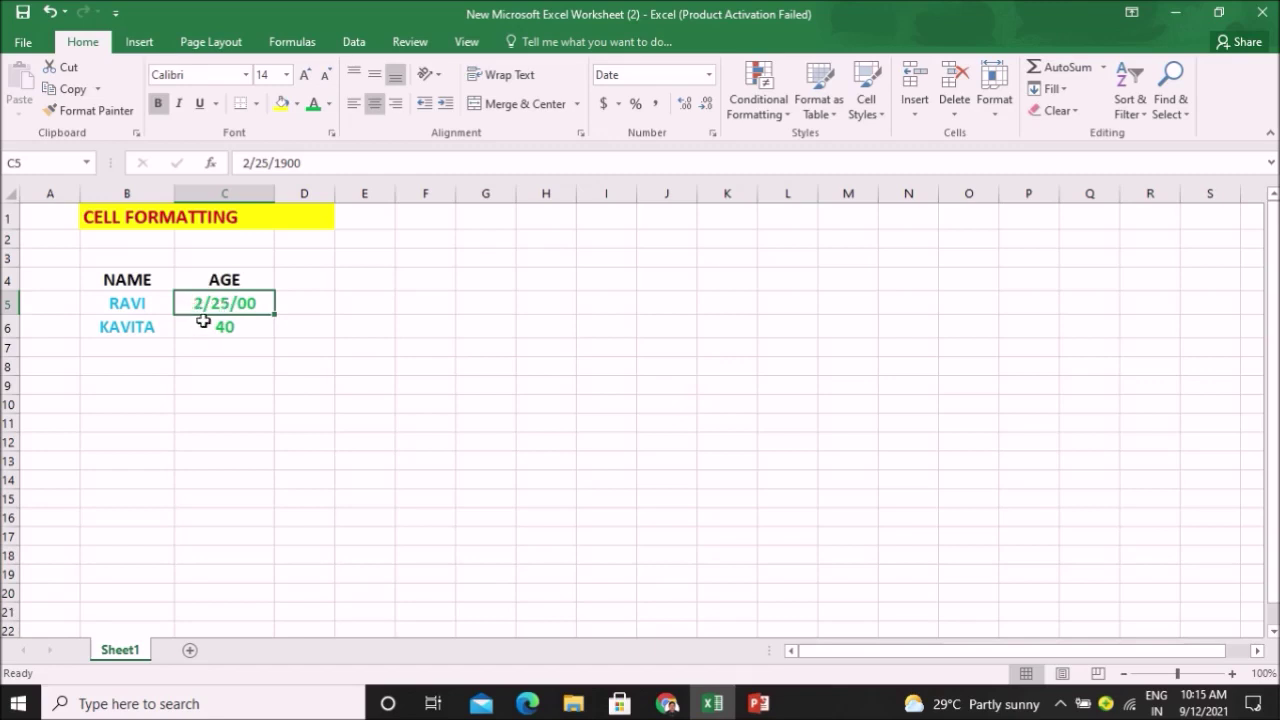
Change the year of the date in C5 from 1900 to 2021 so it reads 2/25/21.
{"action": "double_click", "coordinate": [262, 303]}
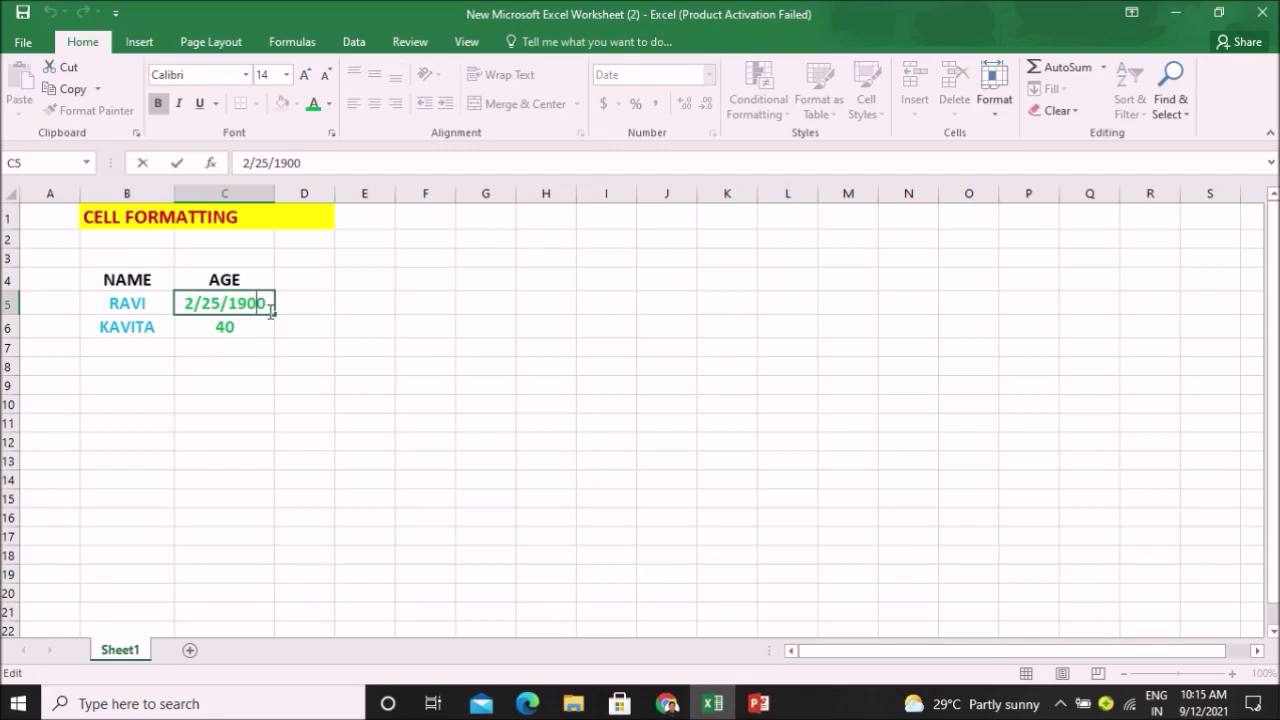
{"action": "left_click_drag", "start_coordinate": [264, 307], "coordinate": [233, 306]}
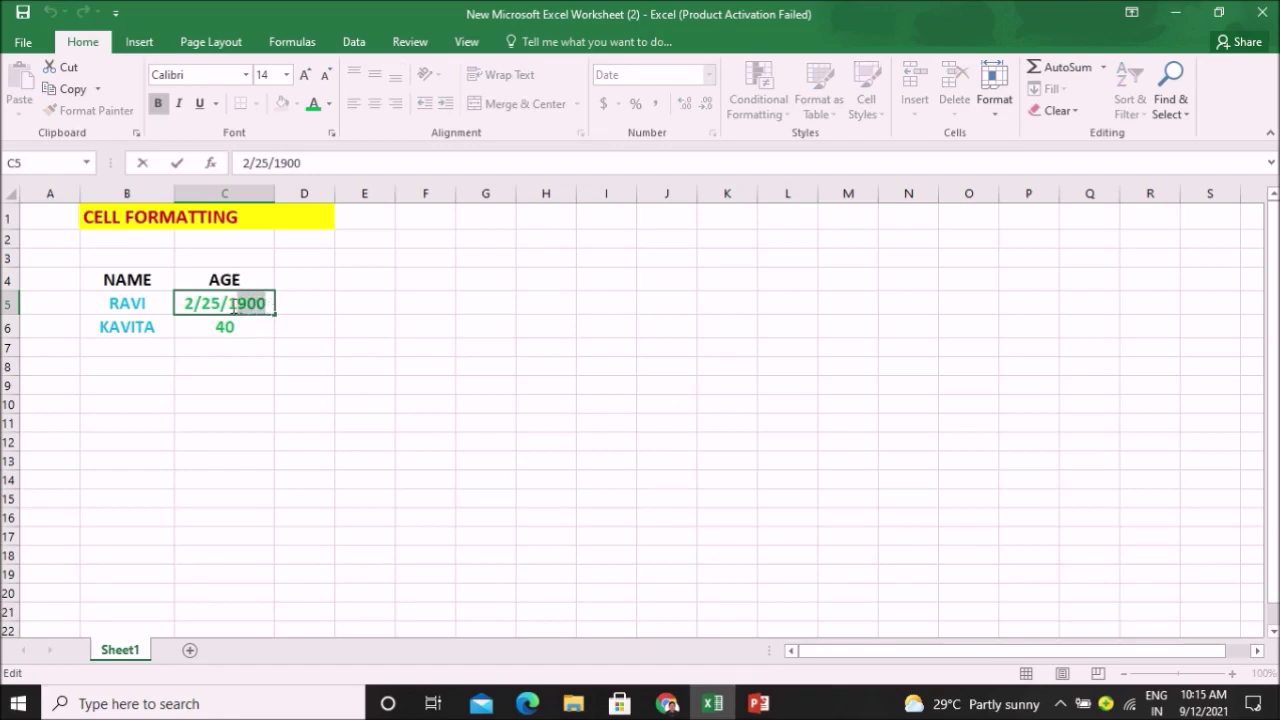
{"action": "type", "text": "2021"}
{"action": "left_click", "coordinate": [288, 345]}
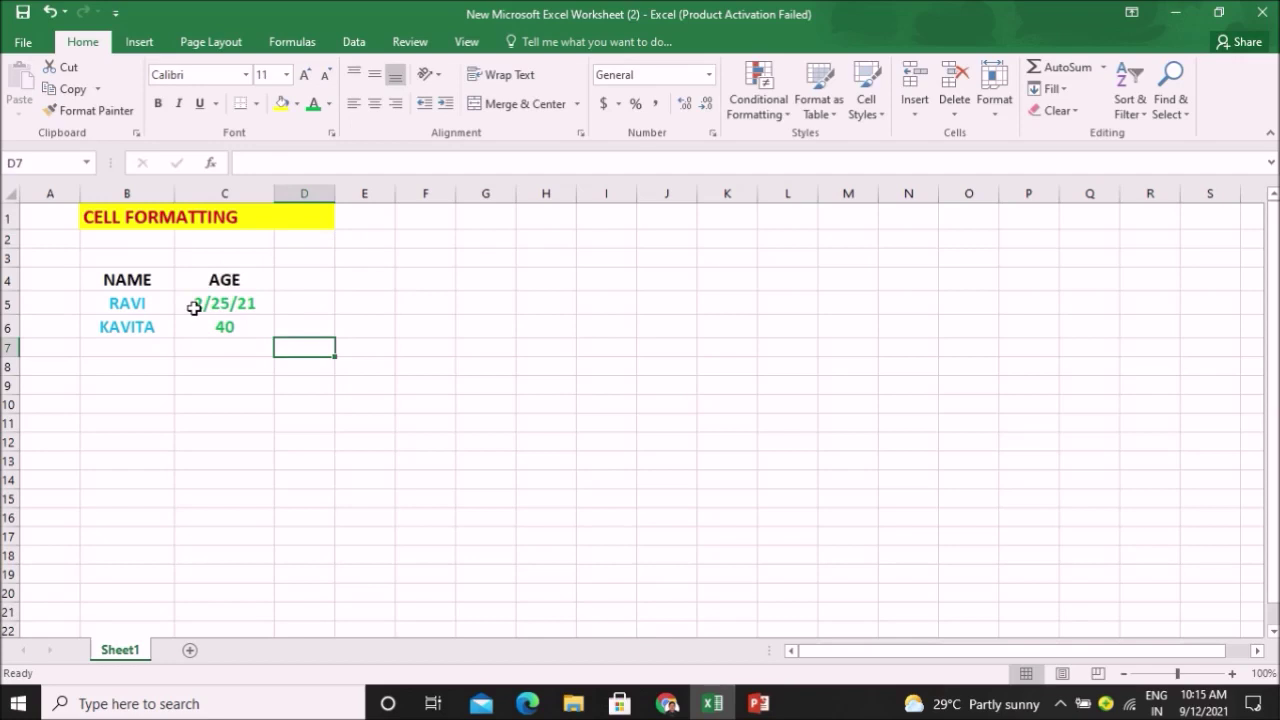
{"action": "left_click", "coordinate": [263, 303]}
{"action": "right_click", "coordinate": [263, 303]}
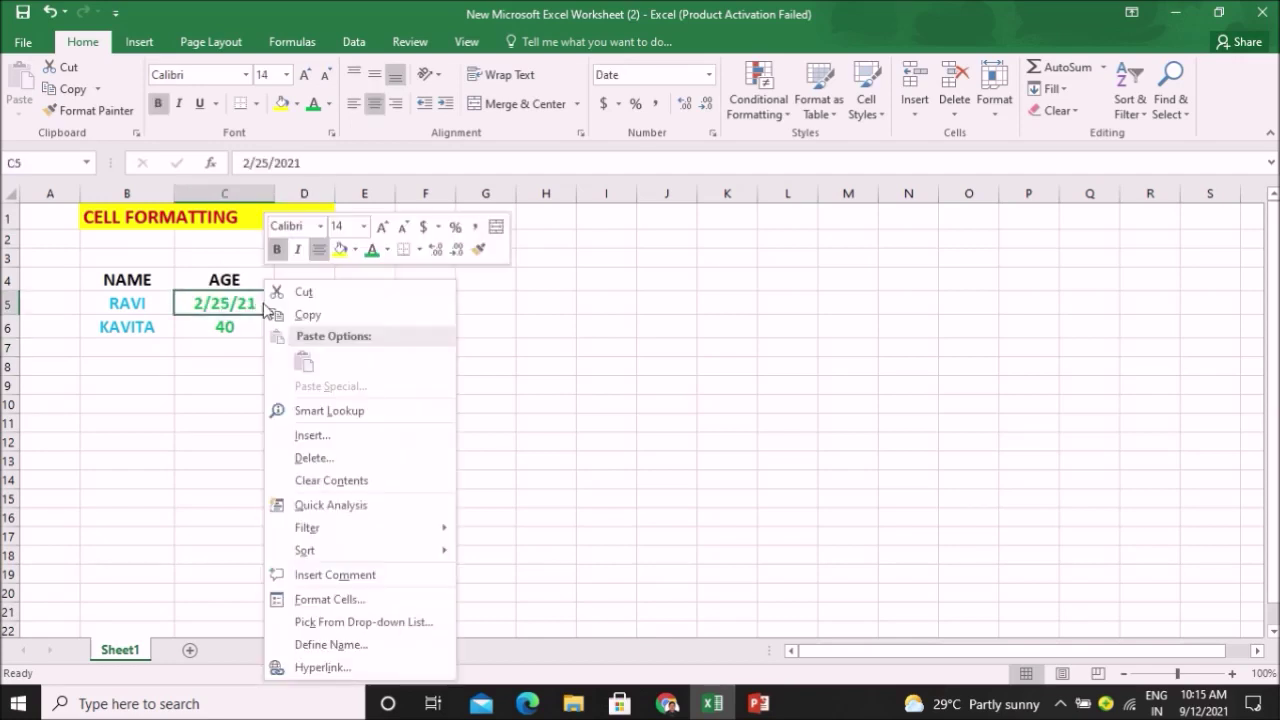
Give C5 the 14-Mar-12 date format so it displays 25-Feb-21.
{"action": "left_click", "coordinate": [336, 599]}
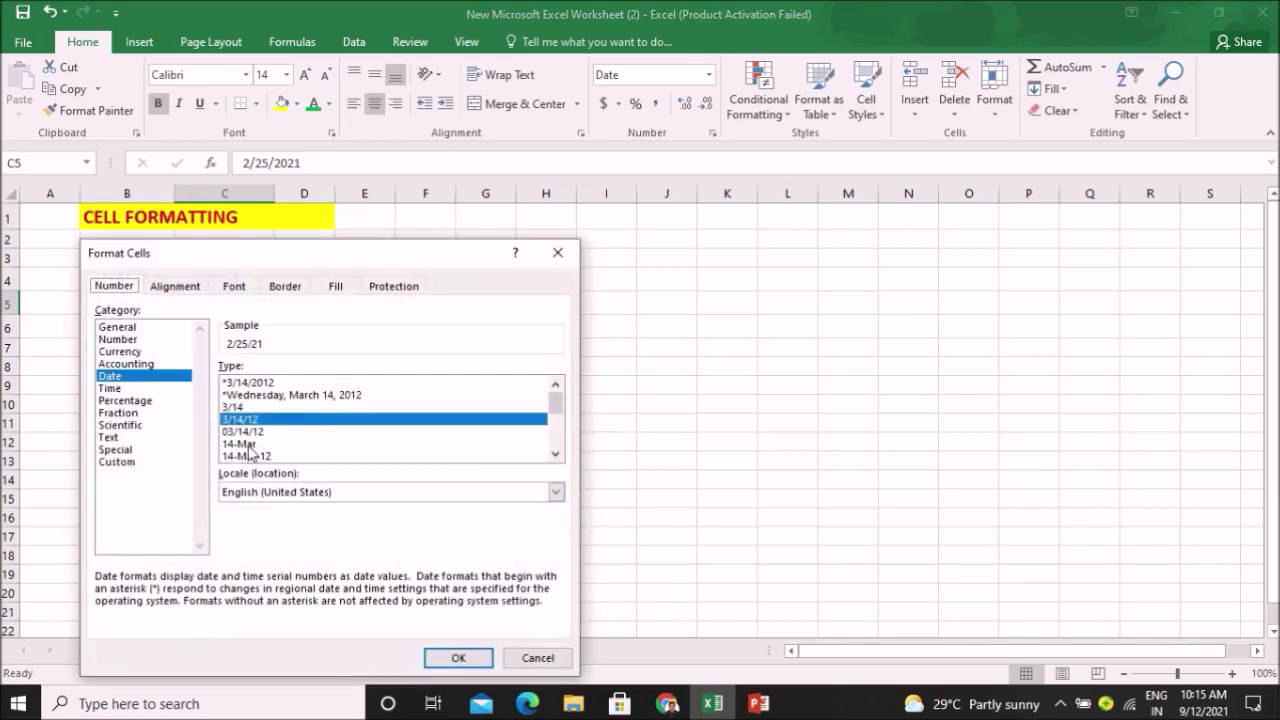
{"action": "left_click", "coordinate": [248, 444]}
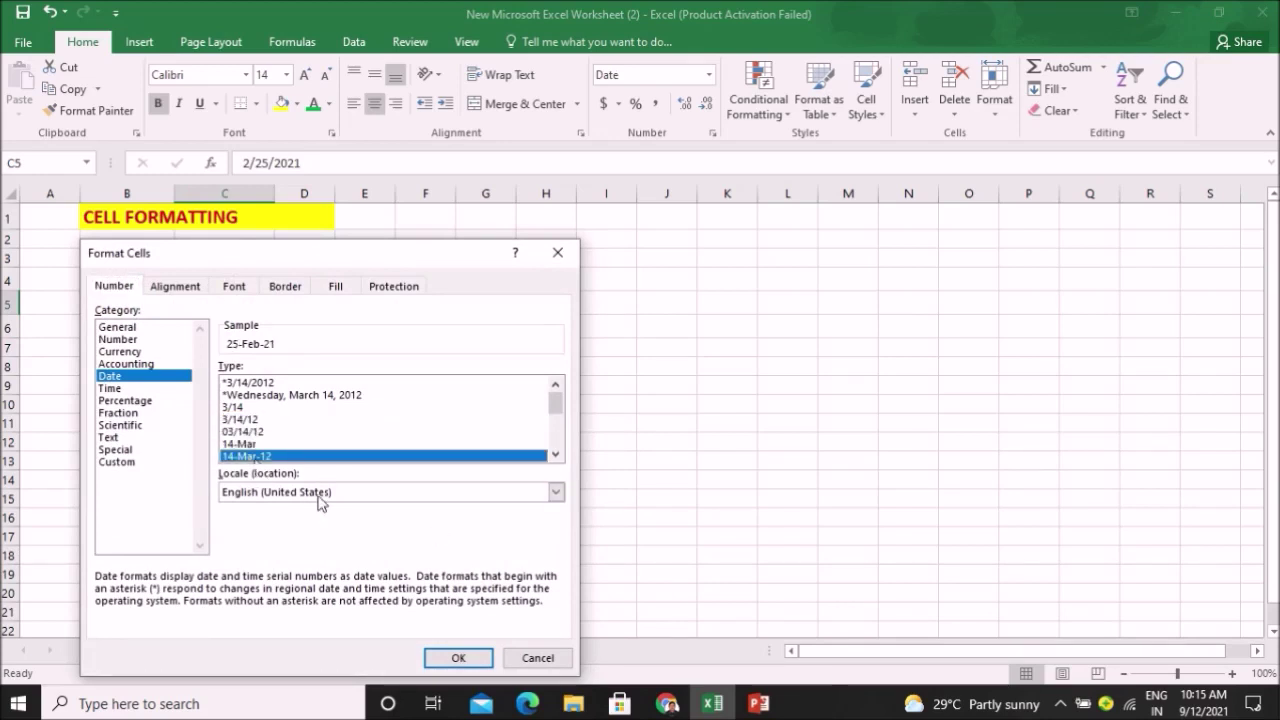
{"action": "left_click", "coordinate": [455, 660]}
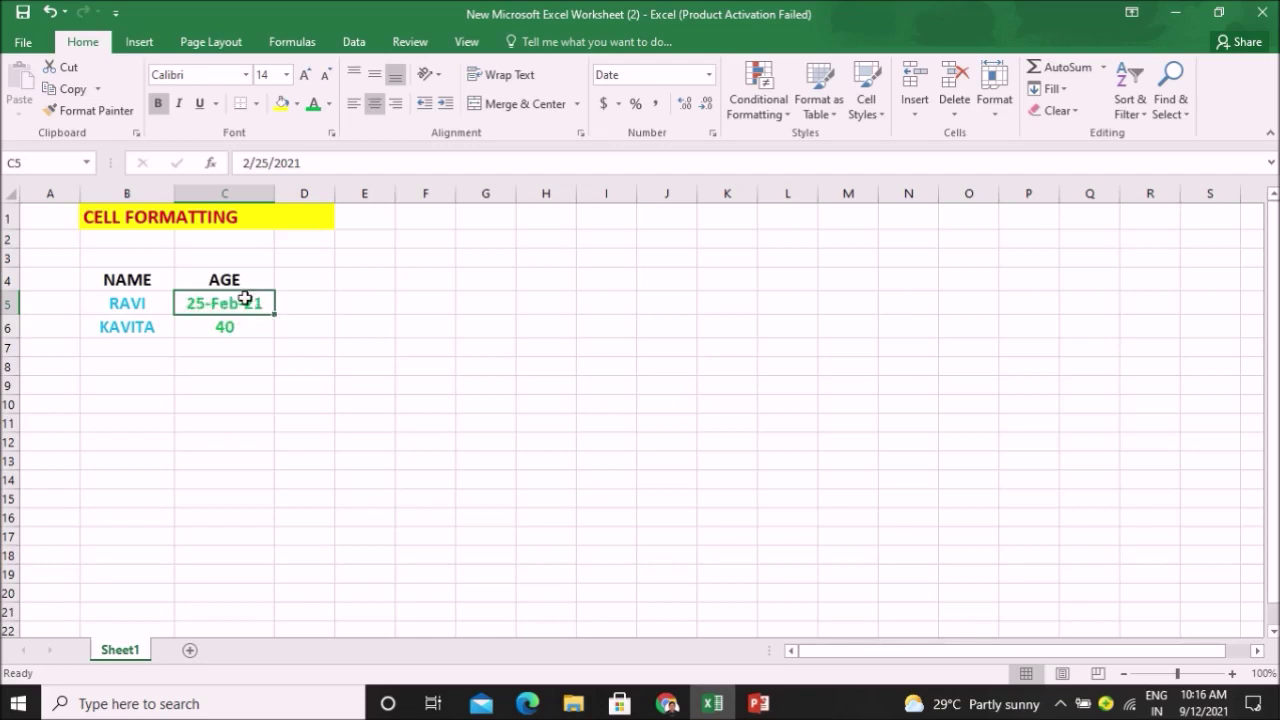
{"action": "left_click", "coordinate": [256, 327]}
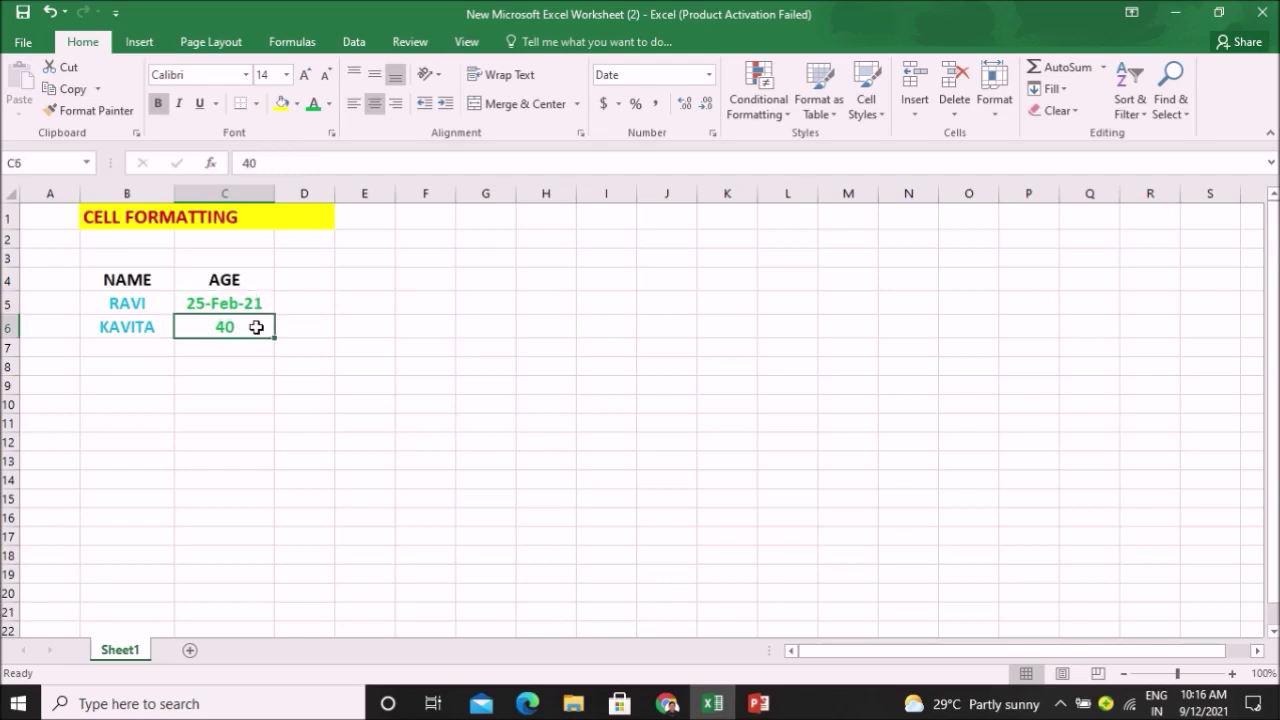
{"action": "right_click", "coordinate": [256, 327]}
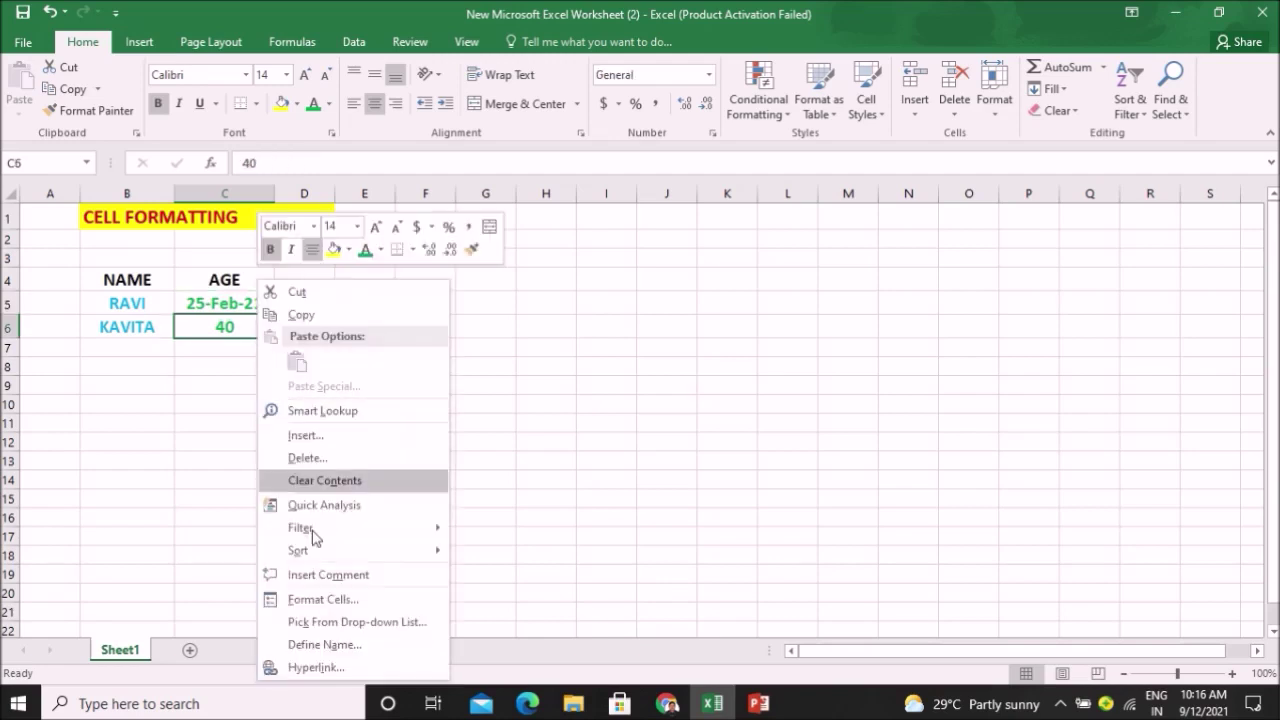
Apply the 1:30 PM time format to KAVITA's age cell C6.
{"action": "left_click", "coordinate": [323, 600]}
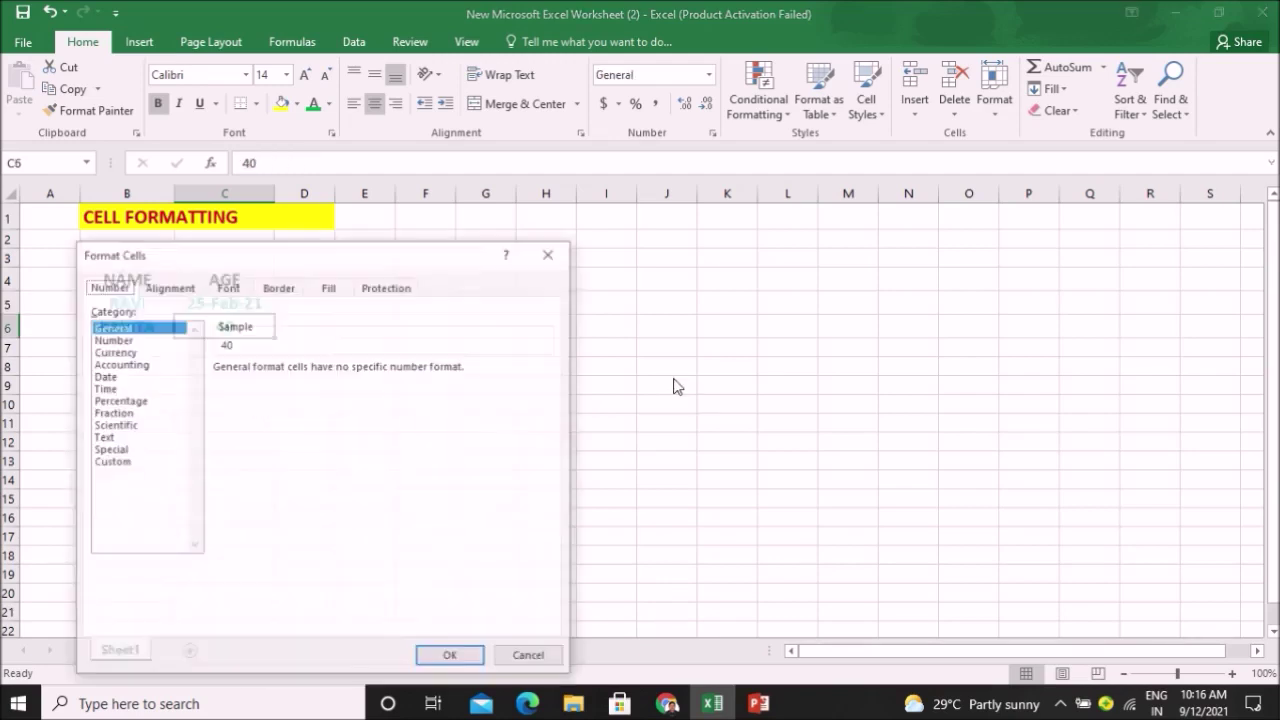
{"action": "left_click", "coordinate": [104, 388]}
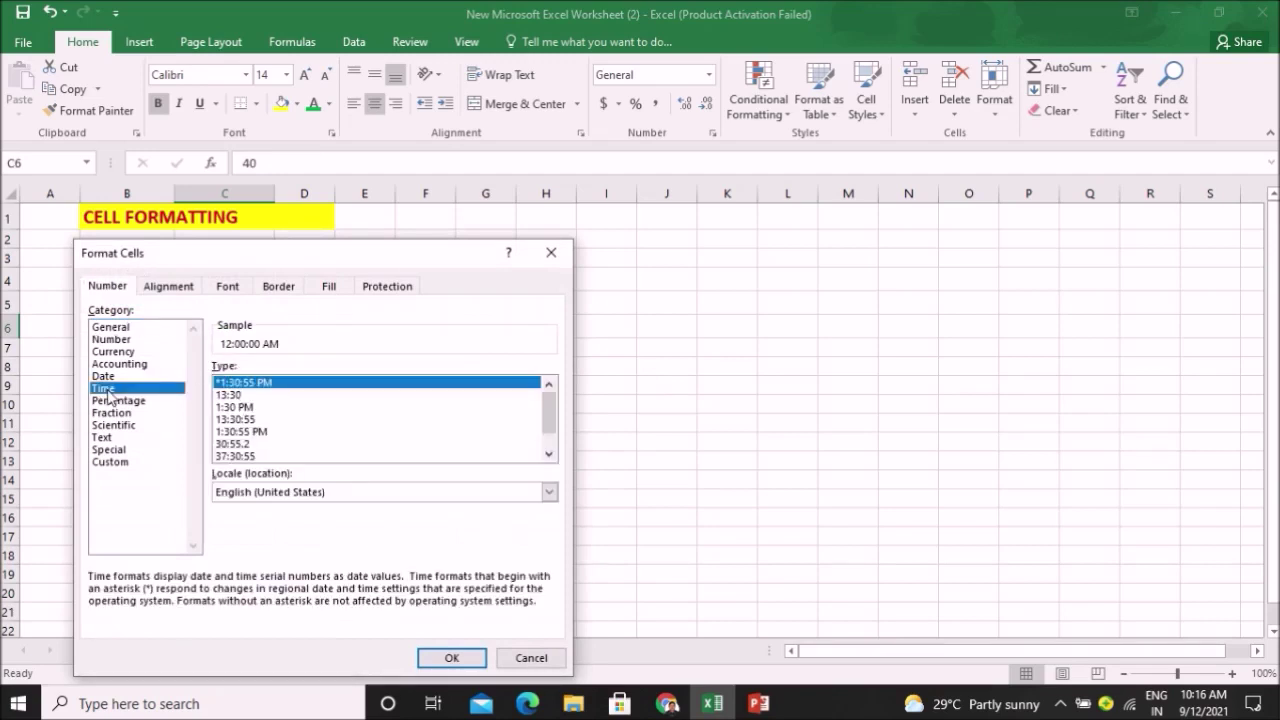
{"action": "left_click", "coordinate": [236, 407]}
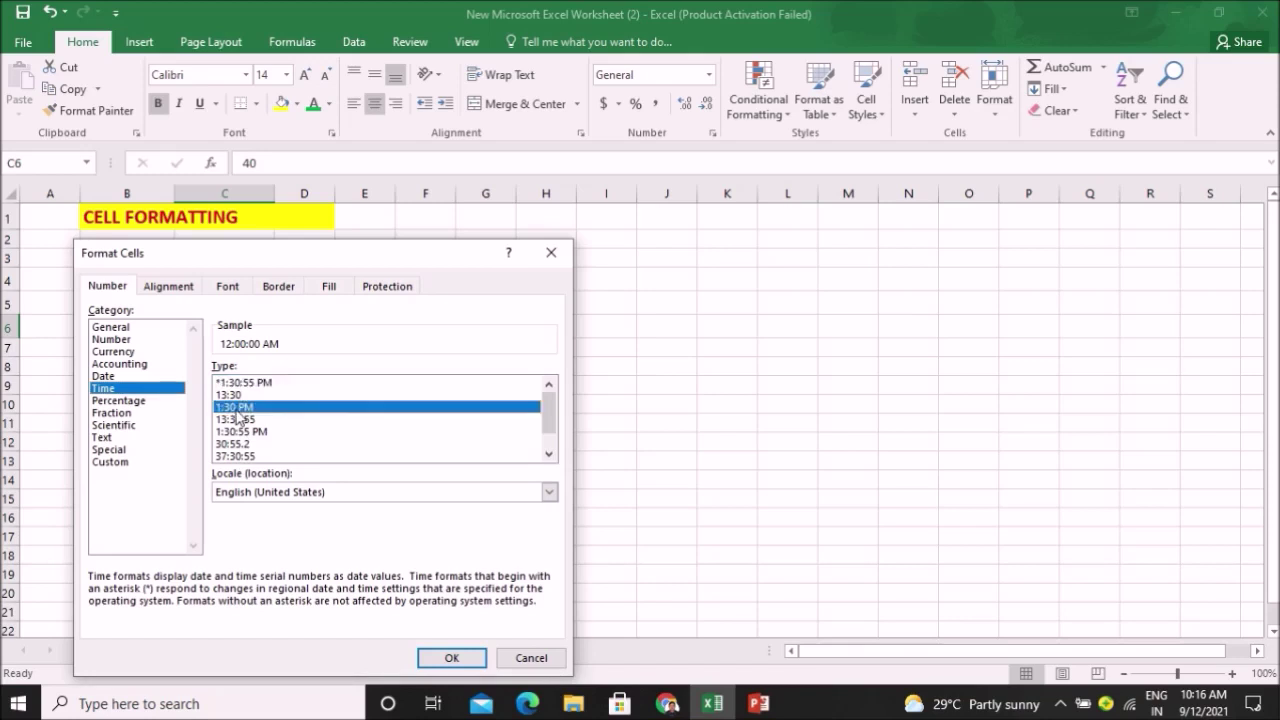
{"action": "left_click", "coordinate": [447, 658]}
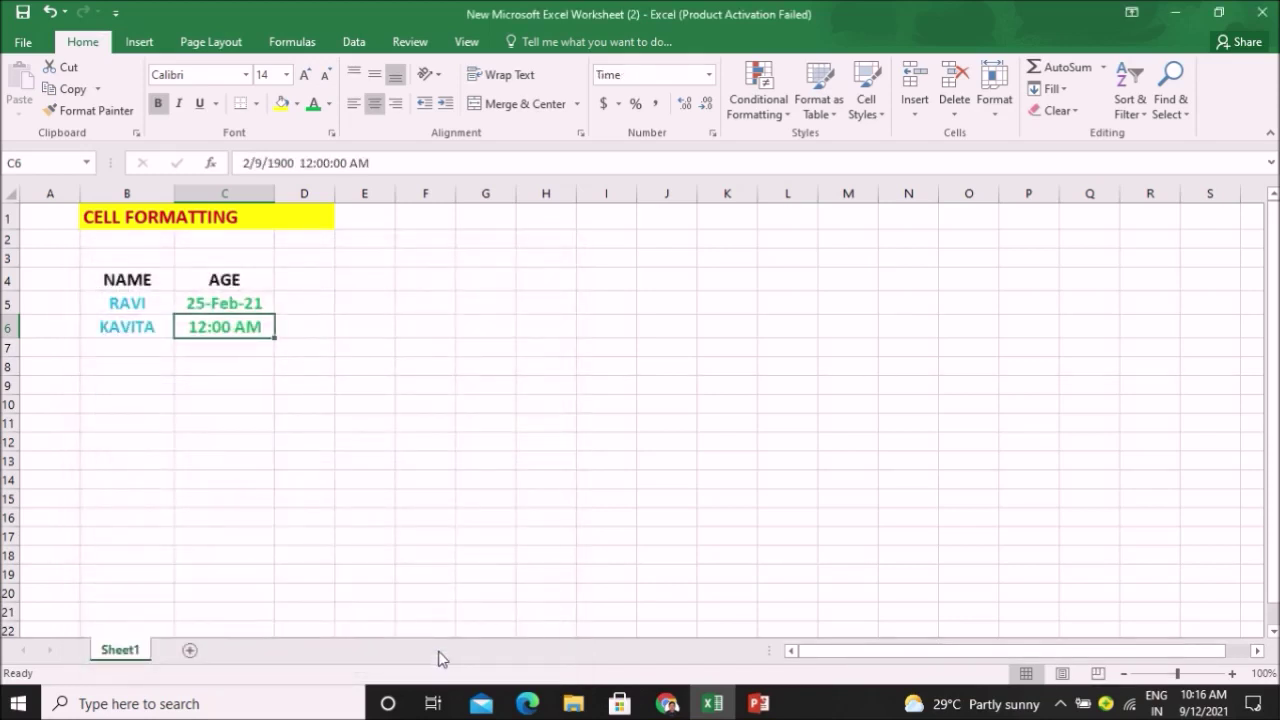
Edit the time in C6 from 12 to 5 so it shows 5:00 AM.
{"action": "double_click", "coordinate": [200, 326]}
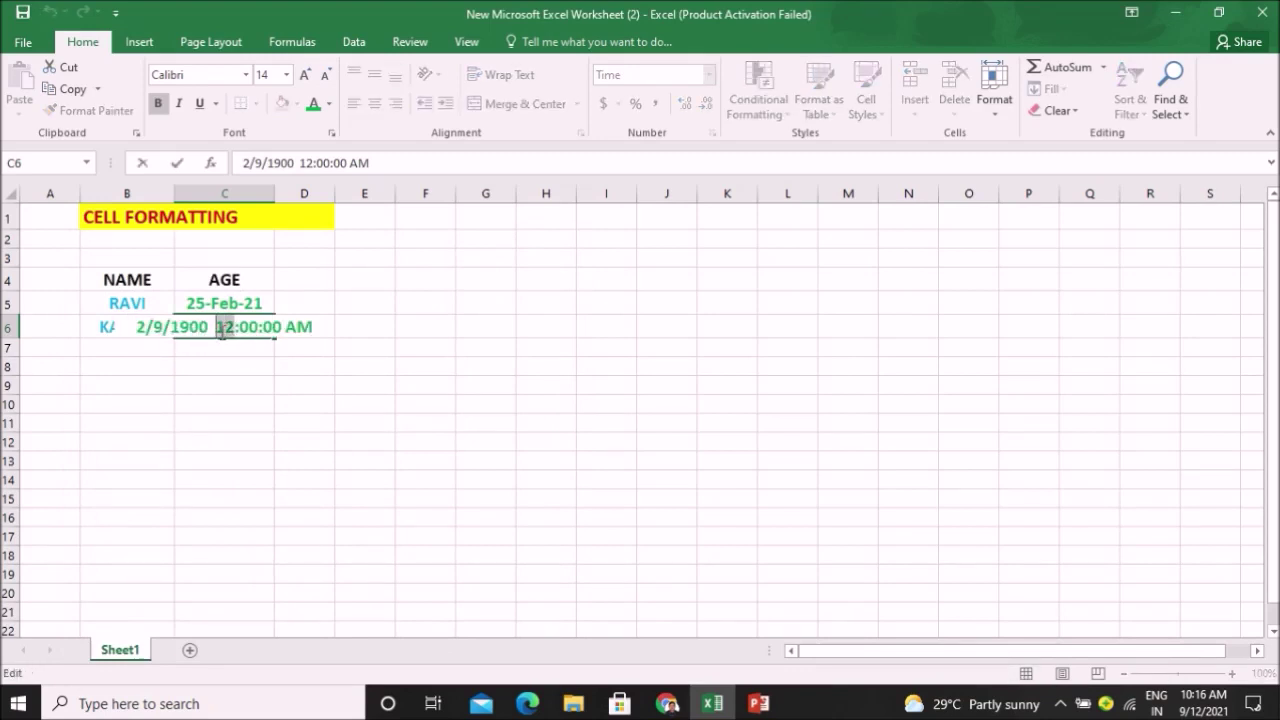
{"action": "type", "text": "5"}
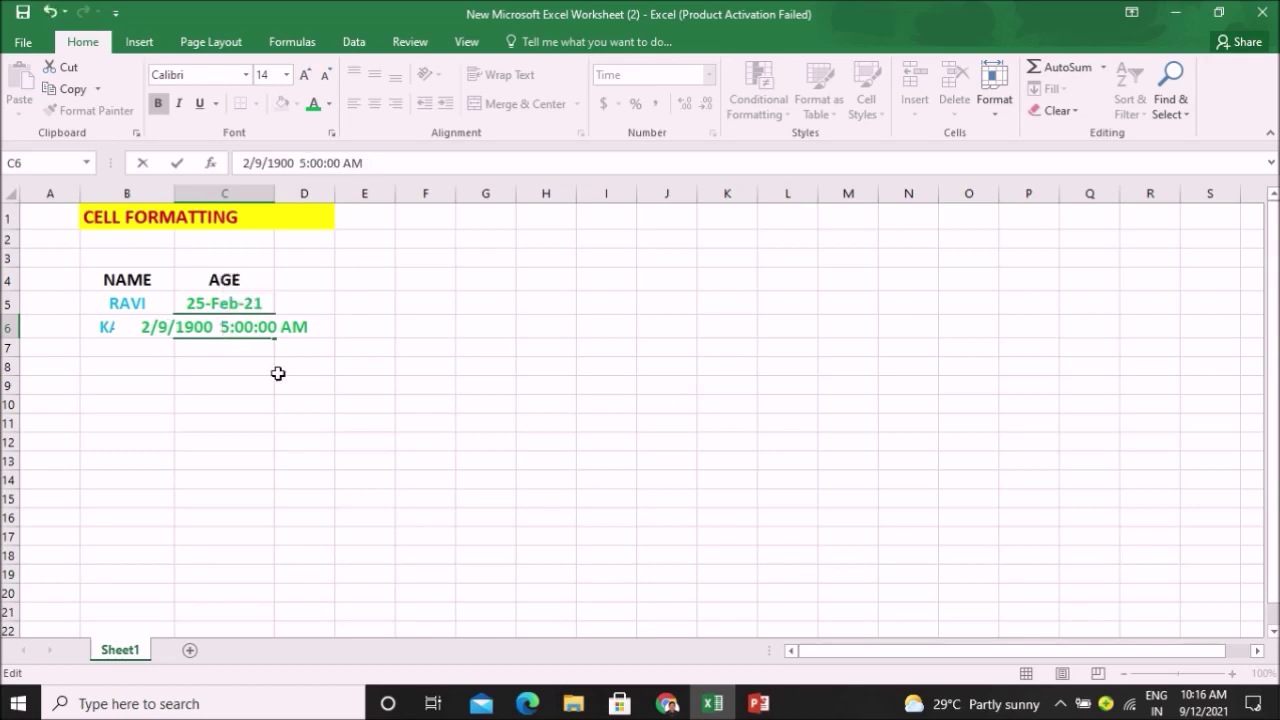
{"action": "left_click", "coordinate": [338, 370]}
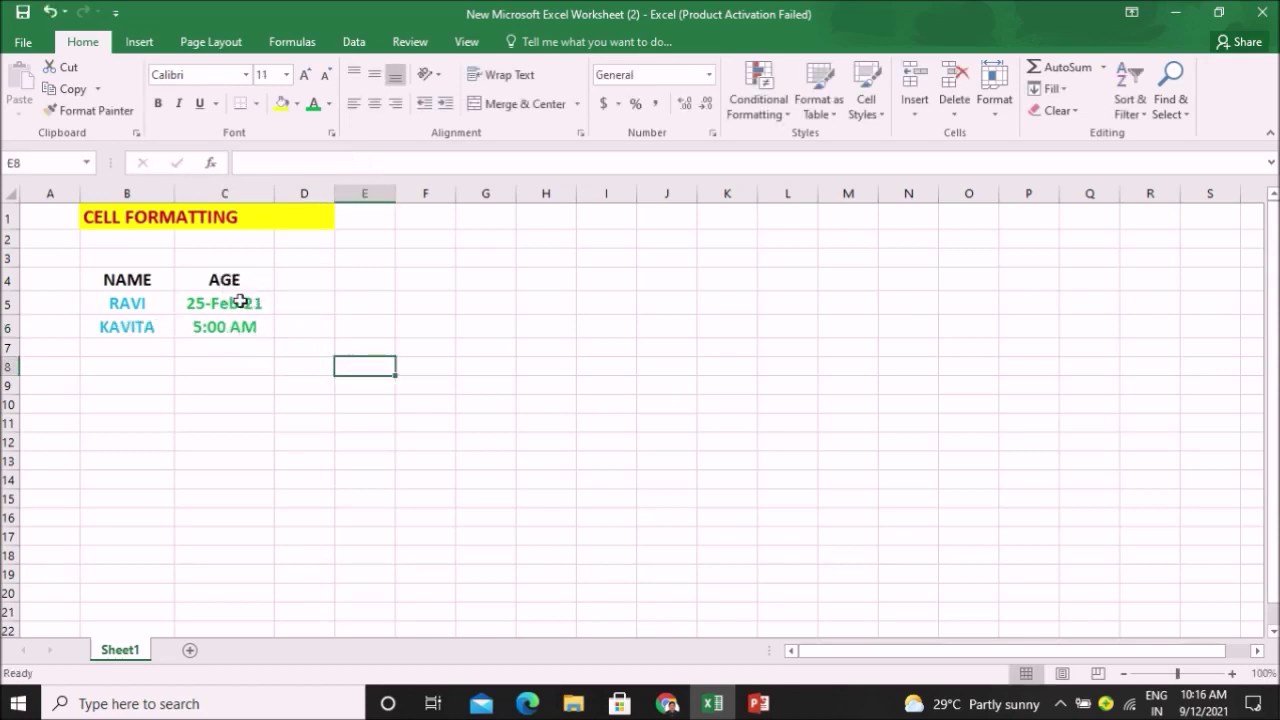
Undo the date and time edits and formats on C5 and C6, restoring 56 and 40.
{"action": "left_click", "coordinate": [50, 14]}
{"action": "left_click", "coordinate": [50, 14]}
{"action": "left_click", "coordinate": [50, 14]}
{"action": "left_click", "coordinate": [50, 14]}
{"action": "left_click", "coordinate": [50, 14]}
{"action": "left_click", "coordinate": [552, 441]}
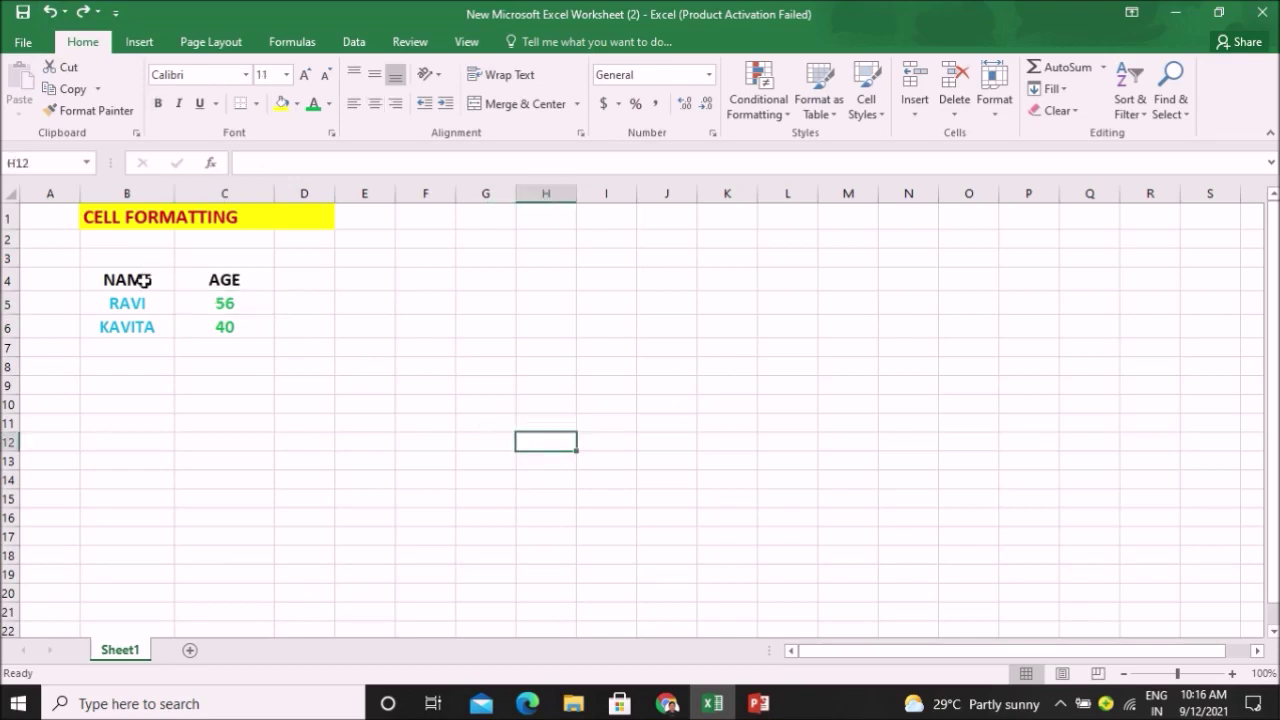
Format RAVI's age cell C5 with the Text number category.
{"action": "left_click", "coordinate": [260, 312]}
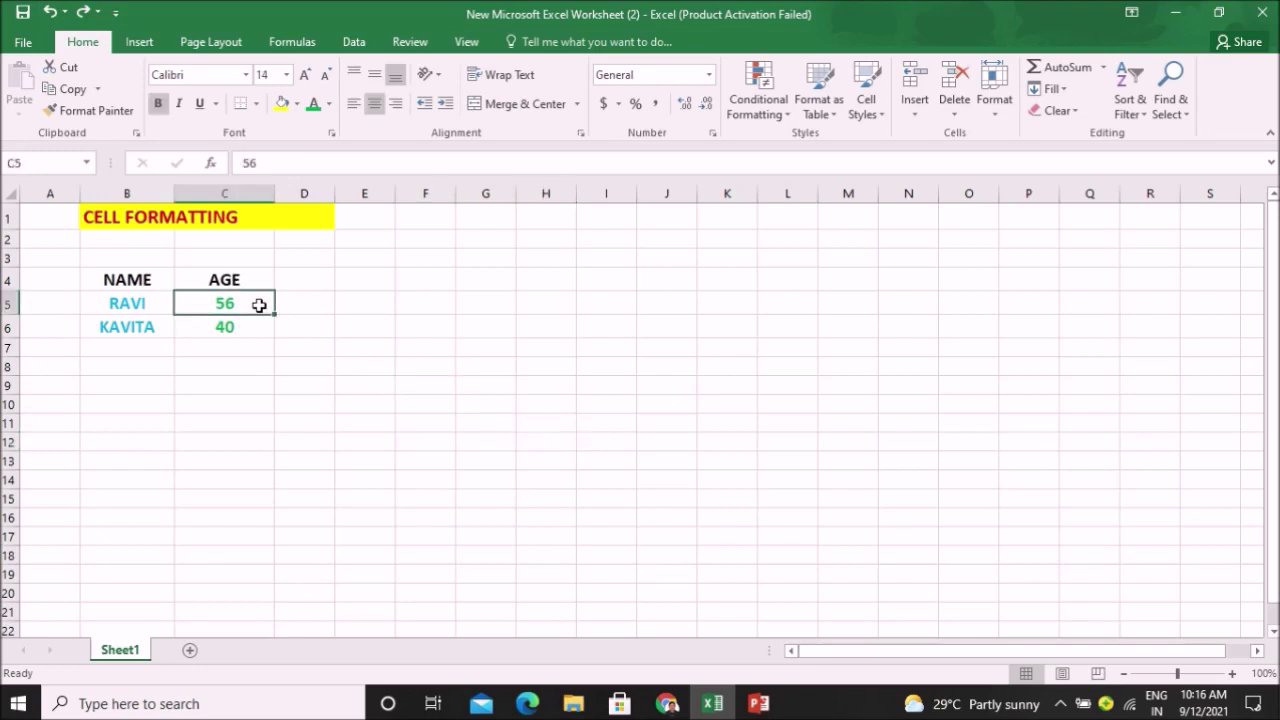
{"action": "right_click", "coordinate": [261, 312]}
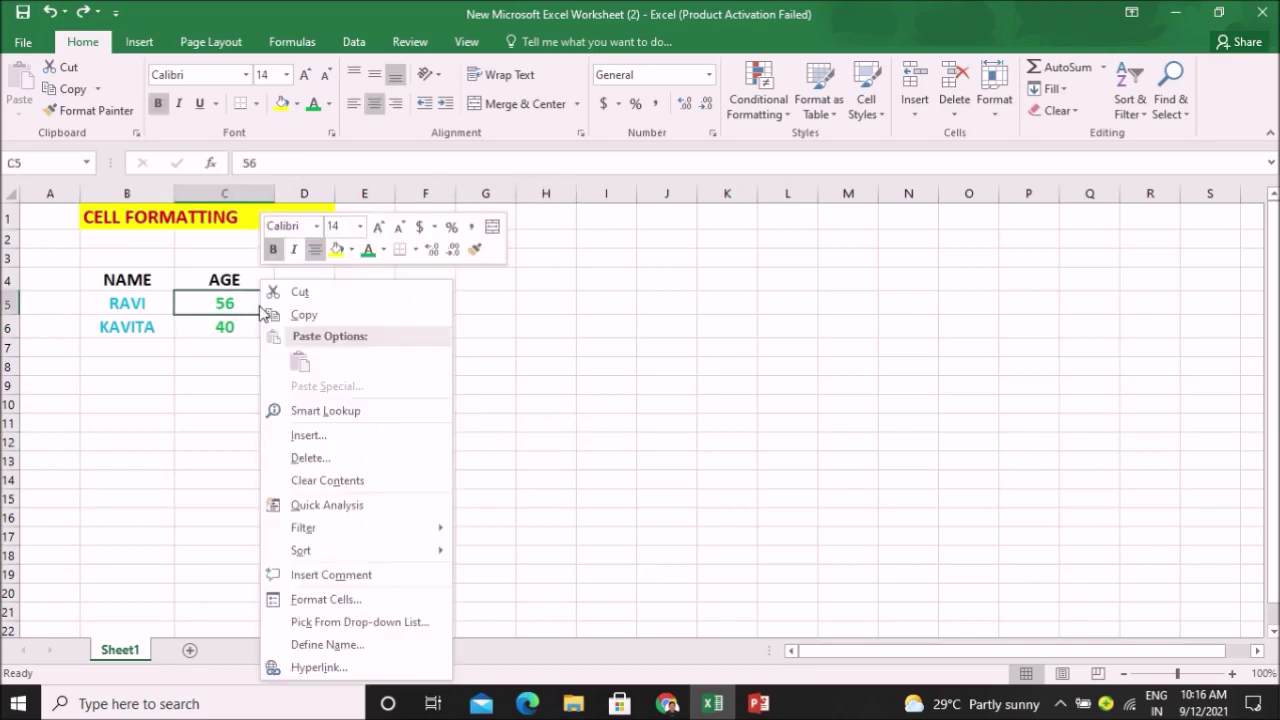
{"action": "left_click", "coordinate": [335, 600]}
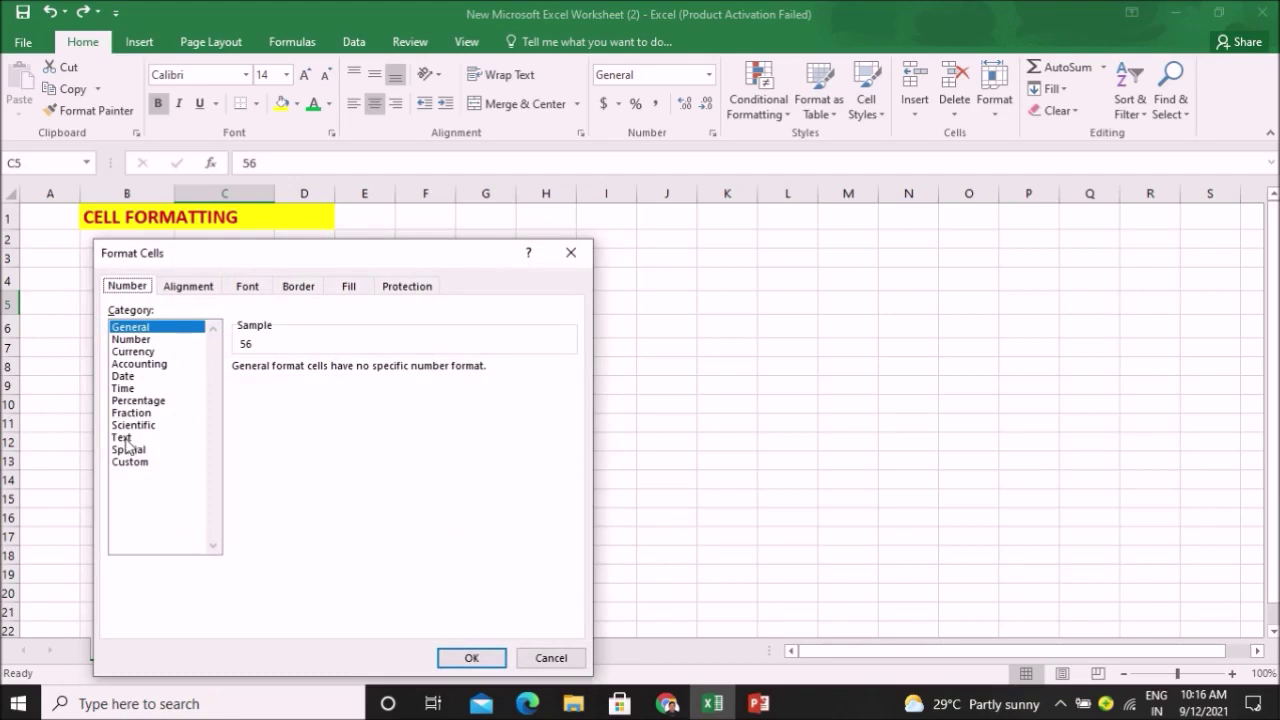
{"action": "left_click", "coordinate": [122, 438]}
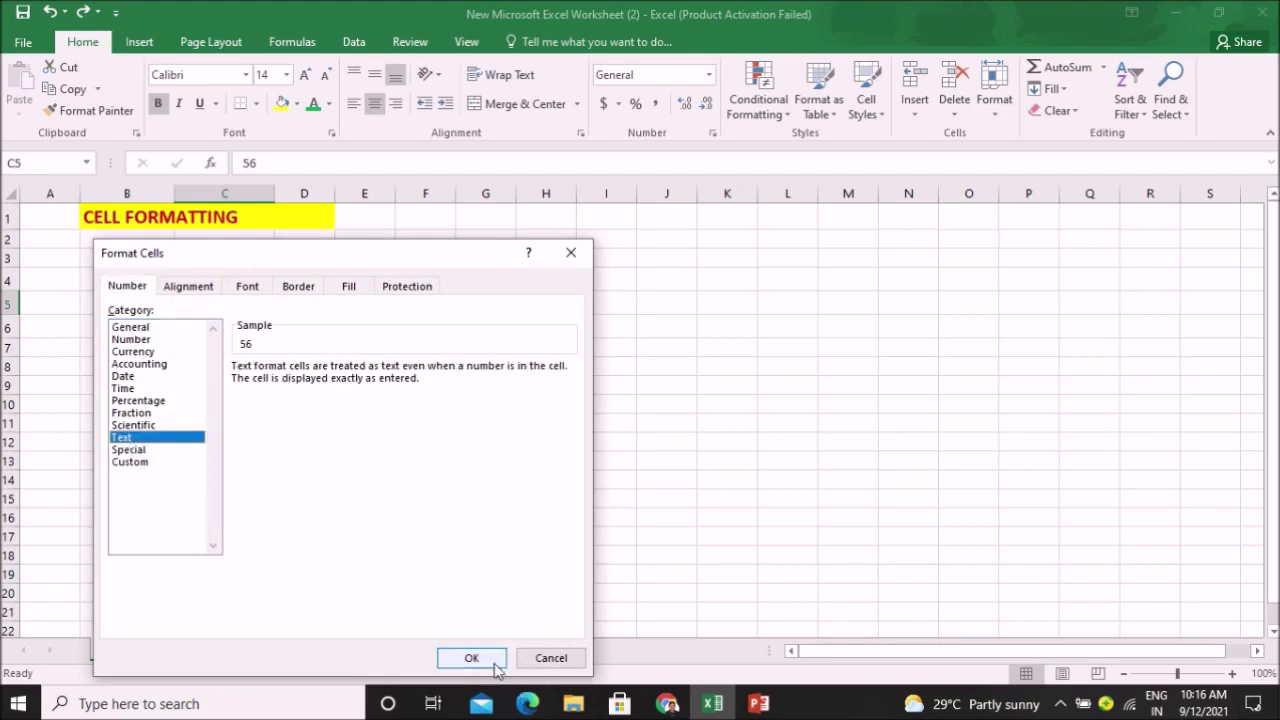
{"action": "left_click", "coordinate": [495, 665]}
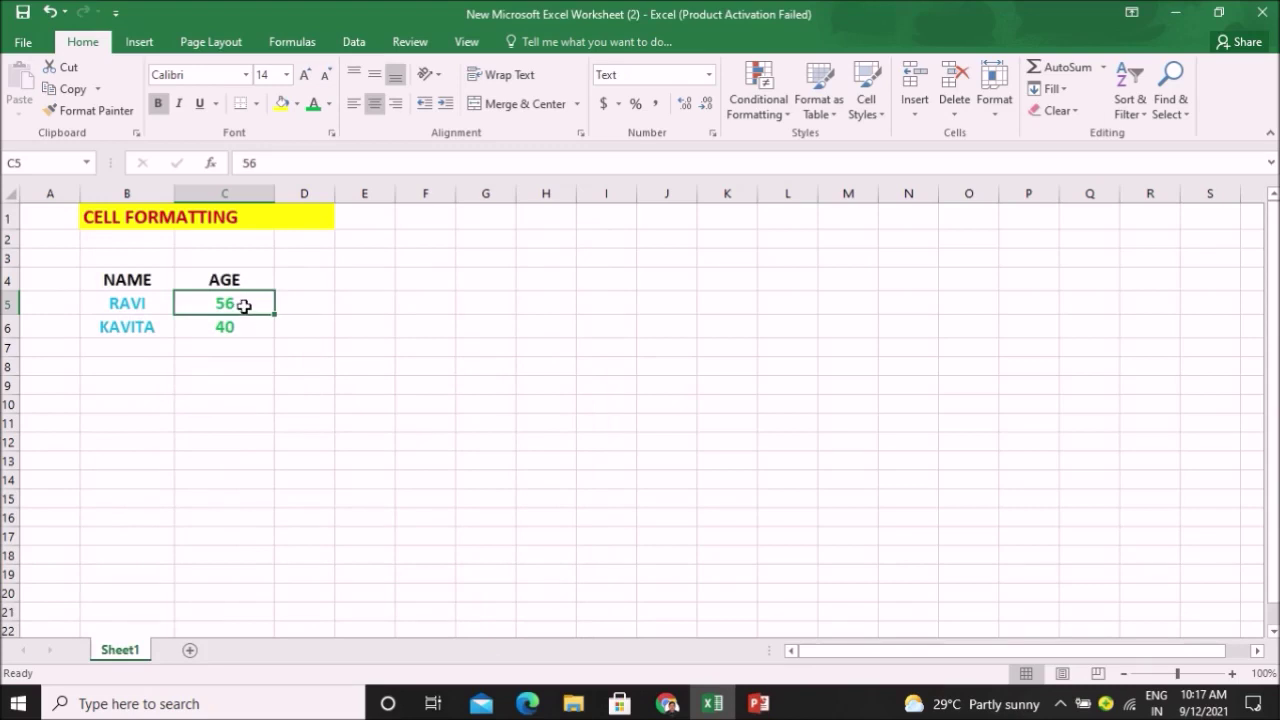
{"action": "right_click", "coordinate": [246, 304]}
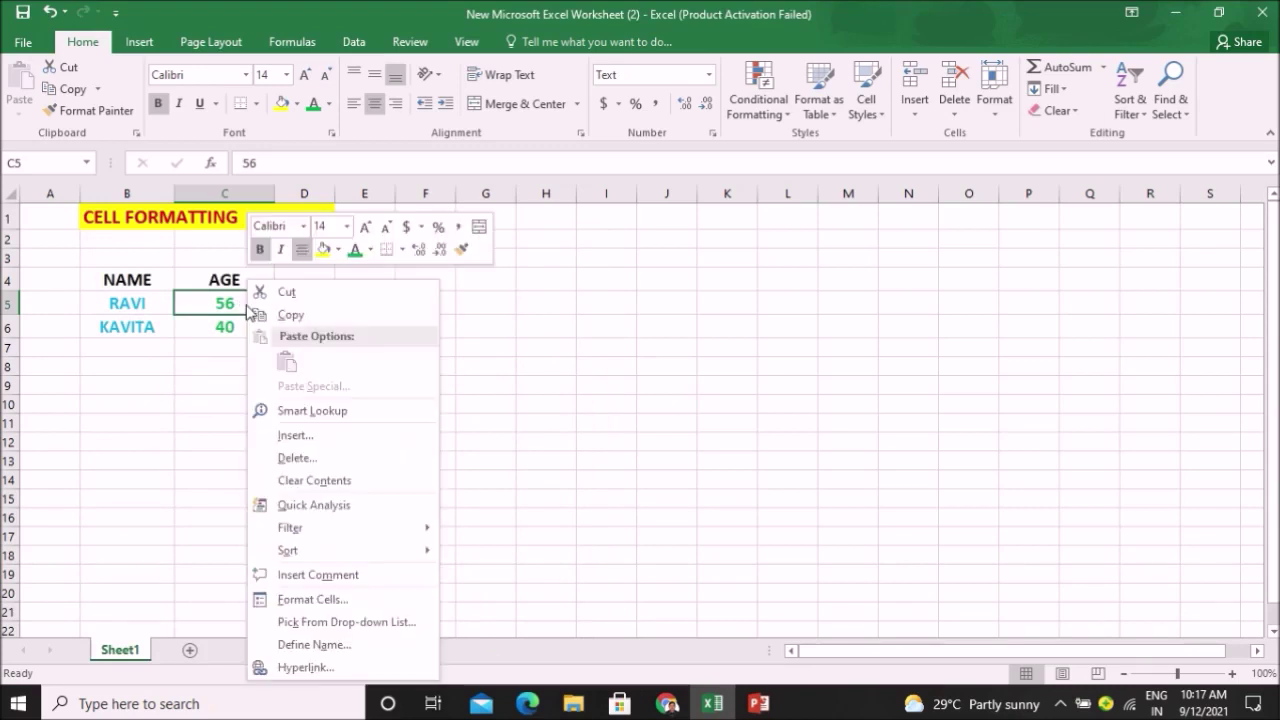
Switch C5 from Text to the Number format with two decimal places.
{"action": "left_click", "coordinate": [313, 600]}
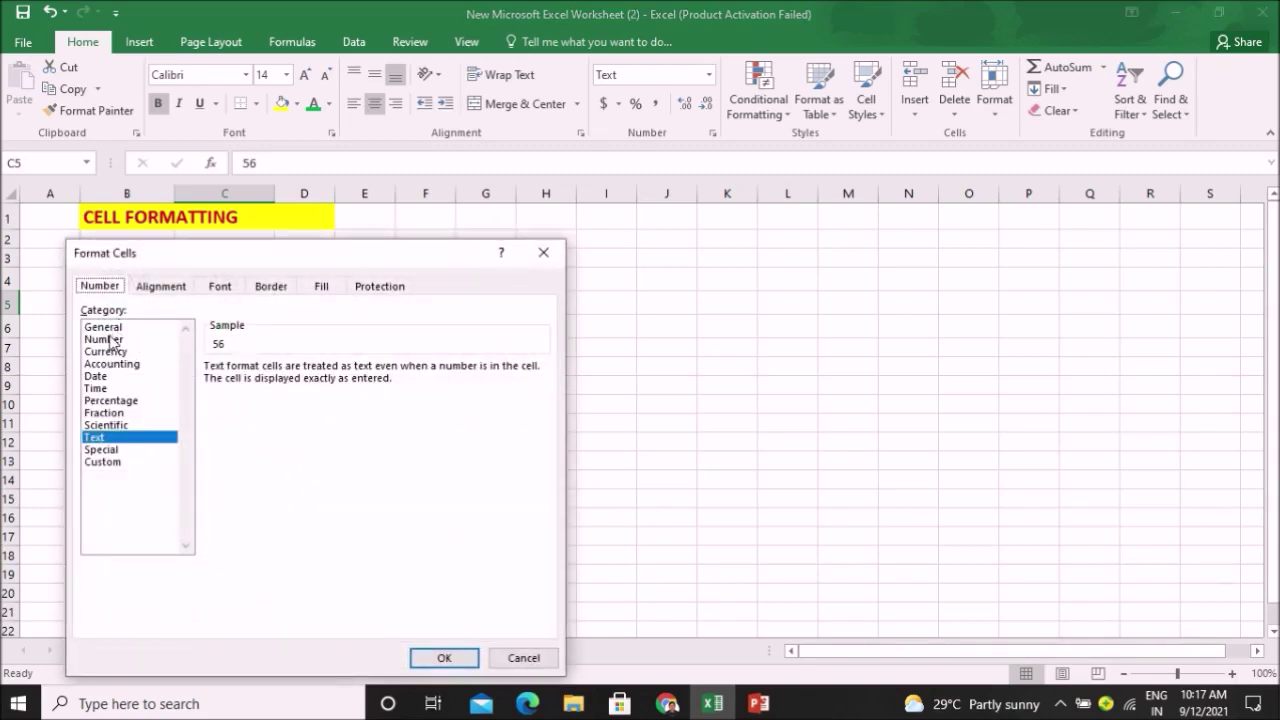
{"action": "left_click", "coordinate": [112, 331]}
{"action": "left_click", "coordinate": [110, 340]}
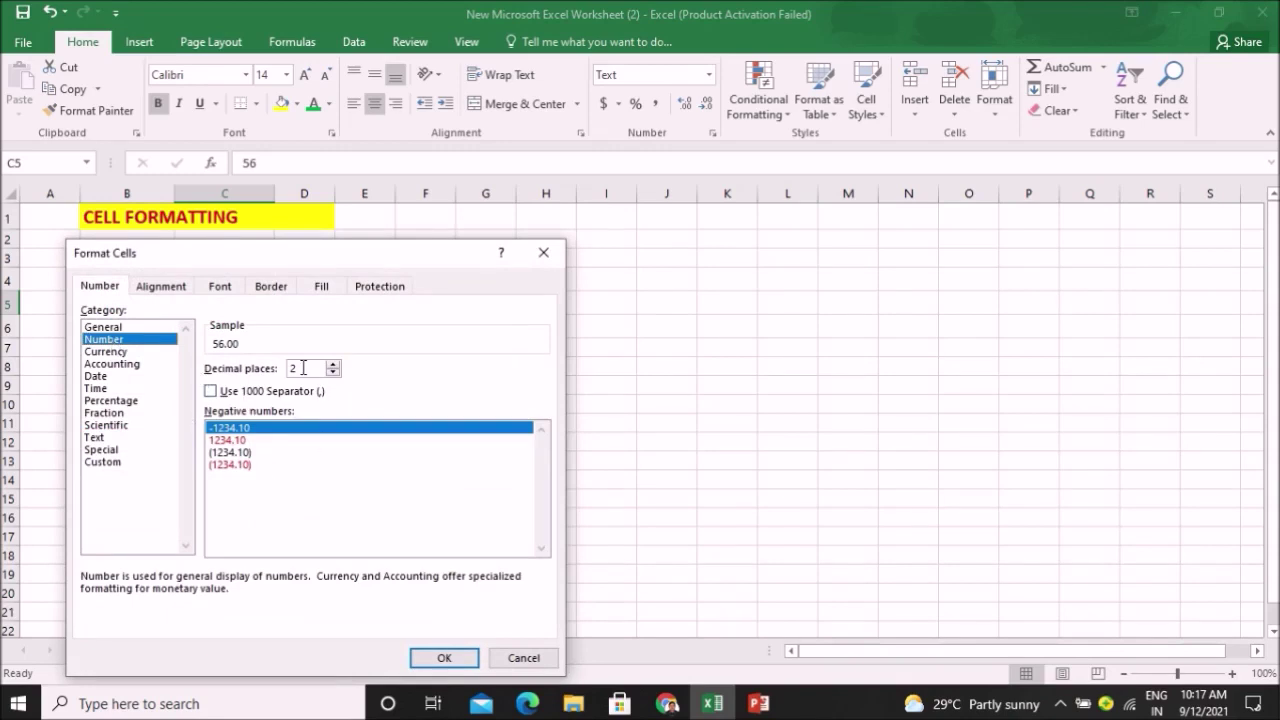
{"action": "left_click", "coordinate": [444, 658]}
Format C6 as Number with 0 decimal places so KAVITA's age shows 40.
{"action": "left_click", "coordinate": [246, 323]}
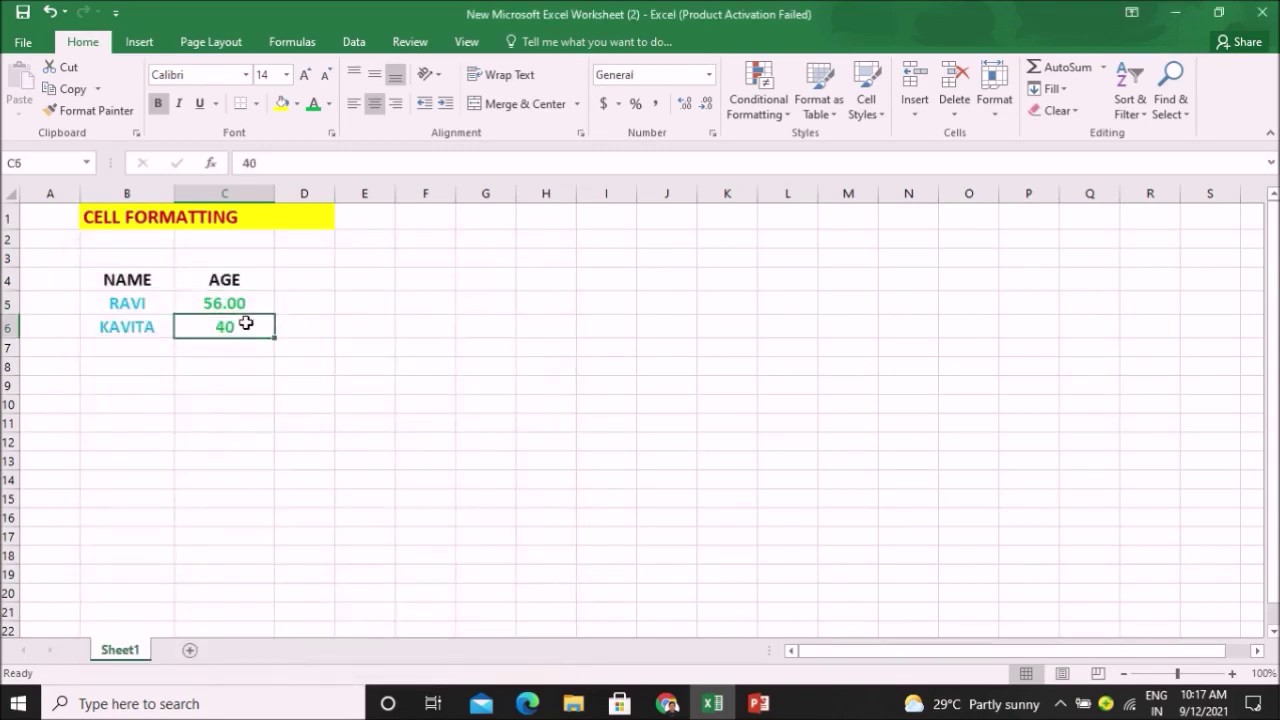
{"action": "right_click", "coordinate": [246, 323]}
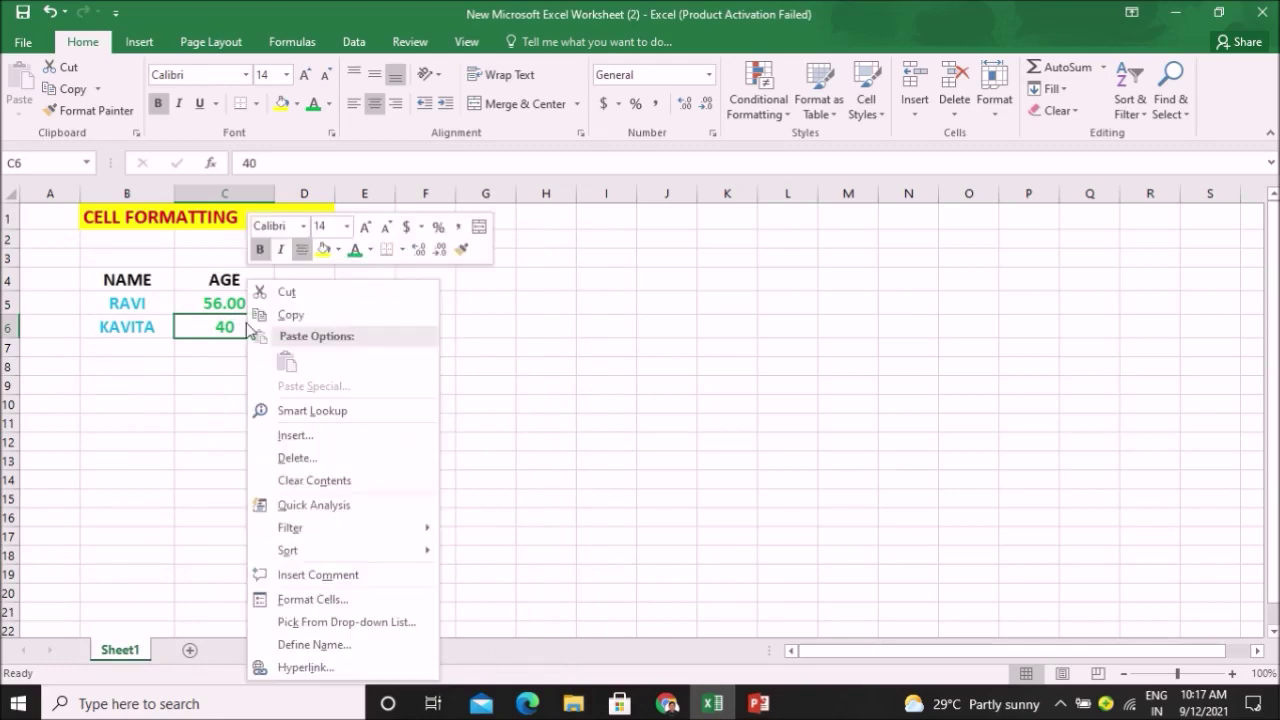
{"action": "left_click", "coordinate": [318, 599]}
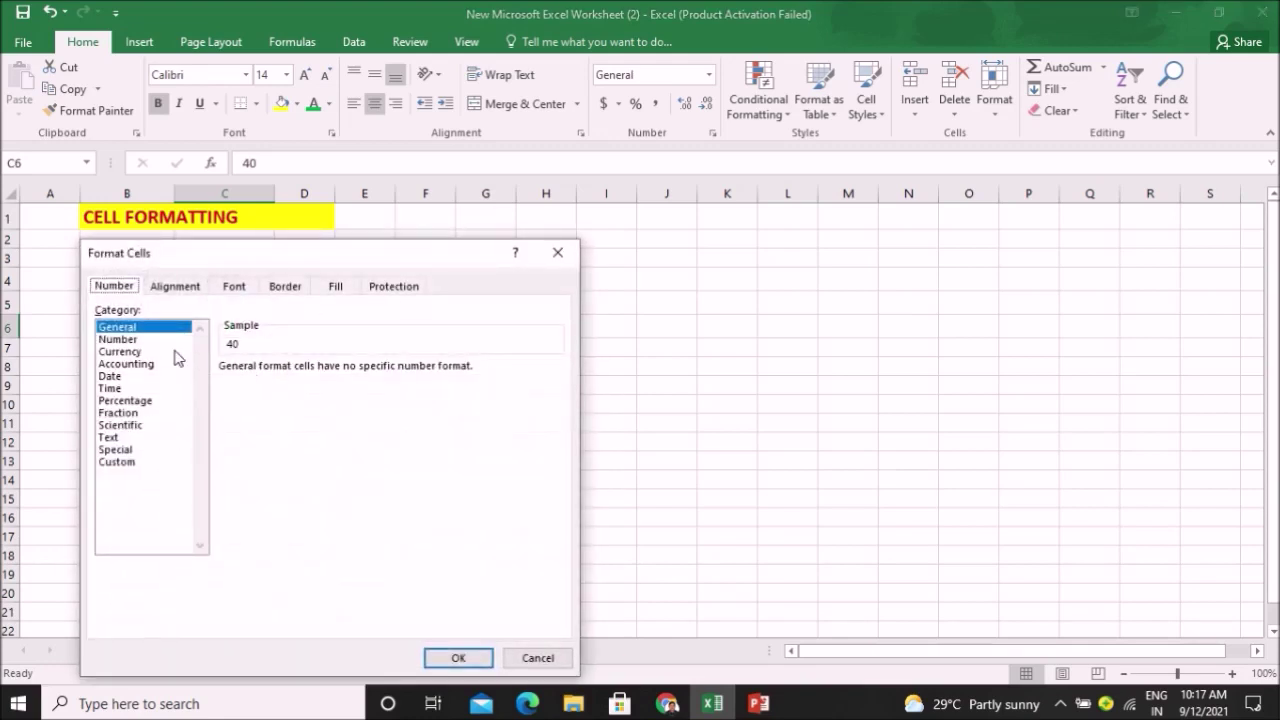
{"action": "left_click", "coordinate": [128, 340]}
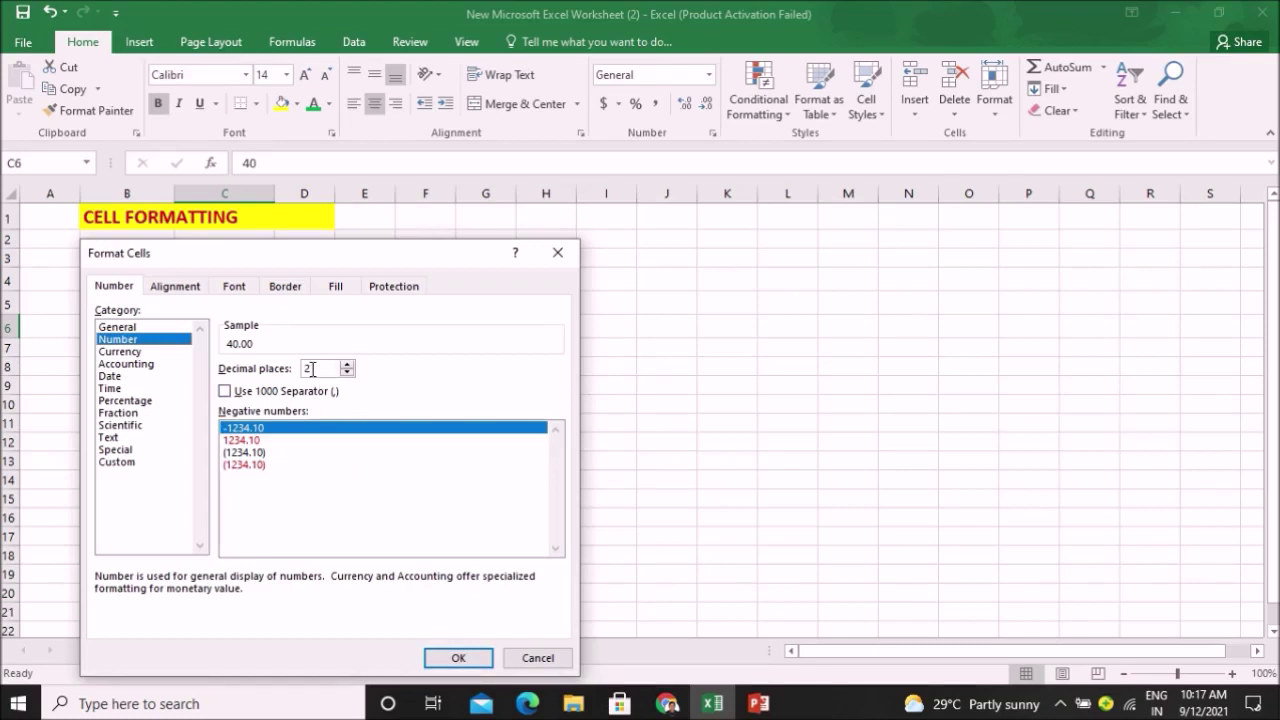
{"action": "left_click", "coordinate": [347, 372]}
{"action": "left_click", "coordinate": [347, 372]}
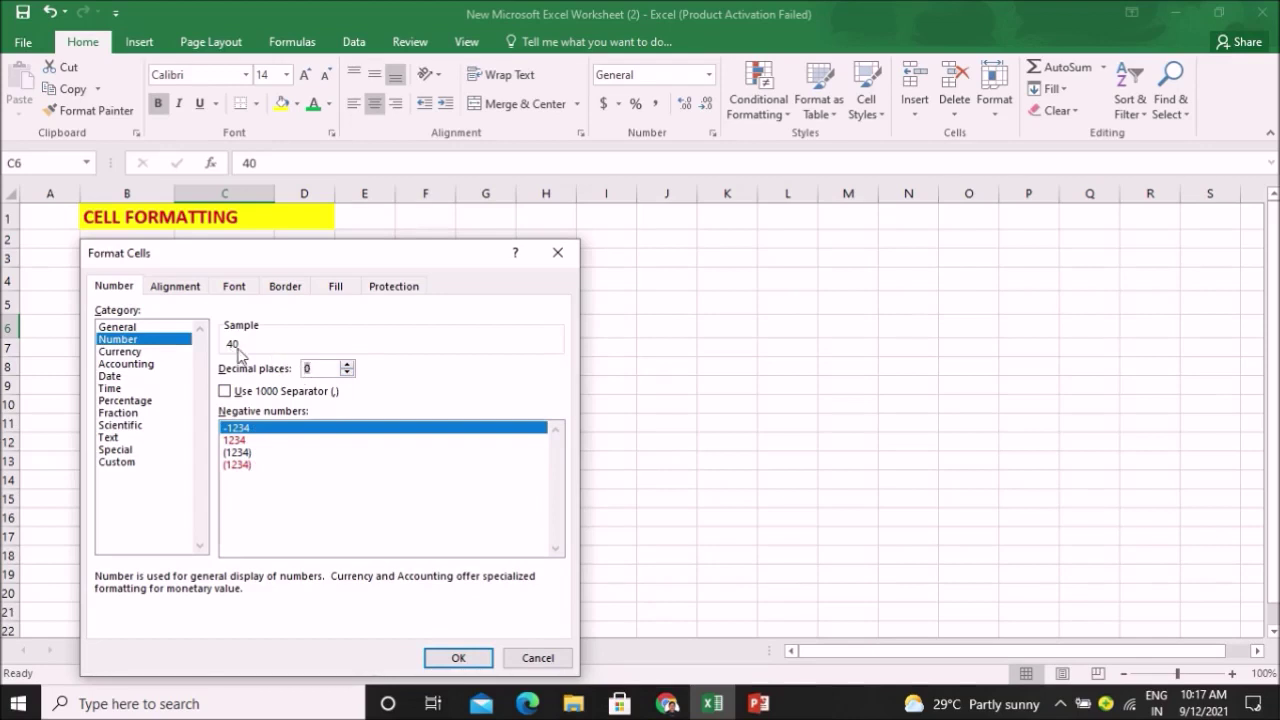
{"action": "left_click", "coordinate": [452, 658]}
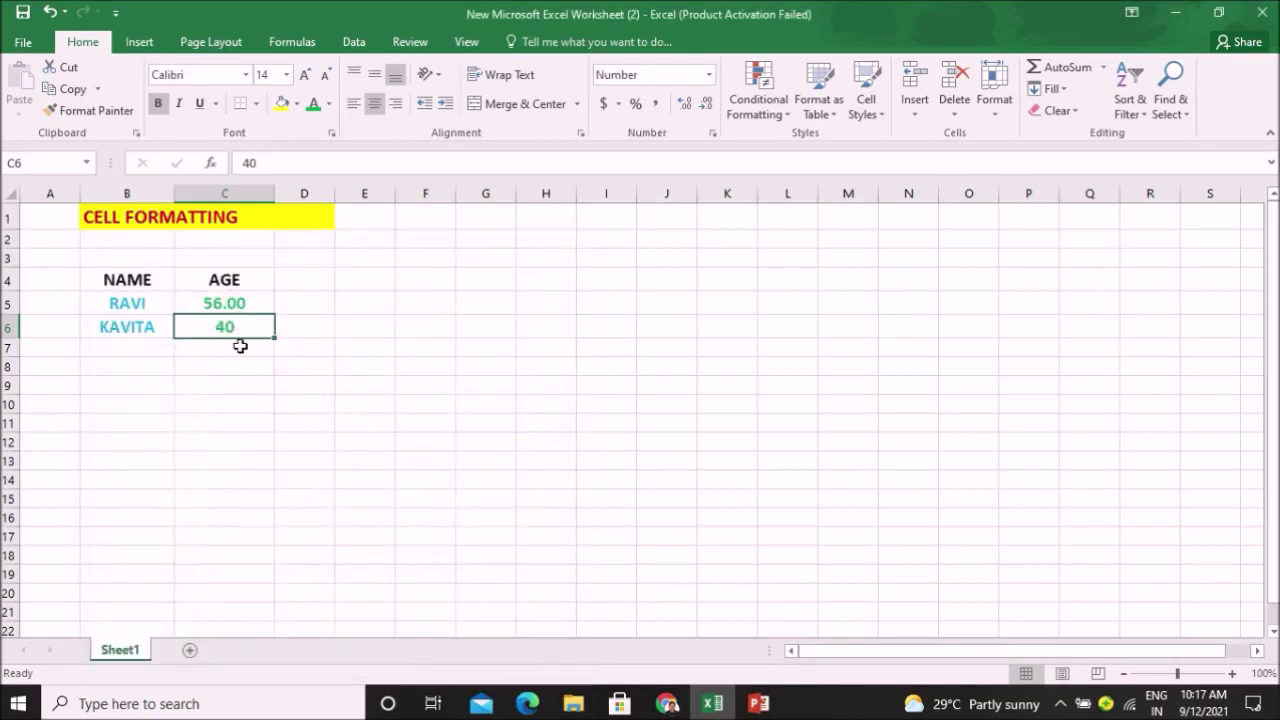
Reduce C5's Number format to 0 decimal places.
{"action": "left_click", "coordinate": [257, 302]}
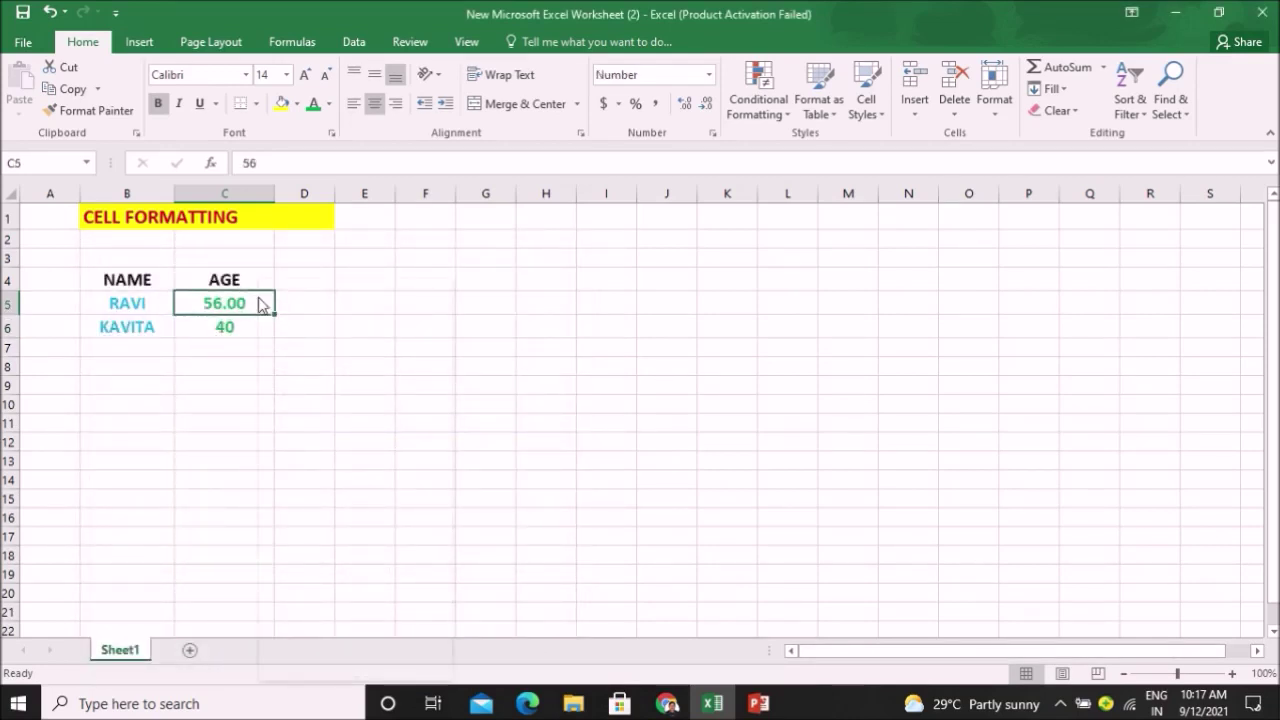
{"action": "right_click", "coordinate": [258, 303]}
{"action": "left_click", "coordinate": [317, 597]}
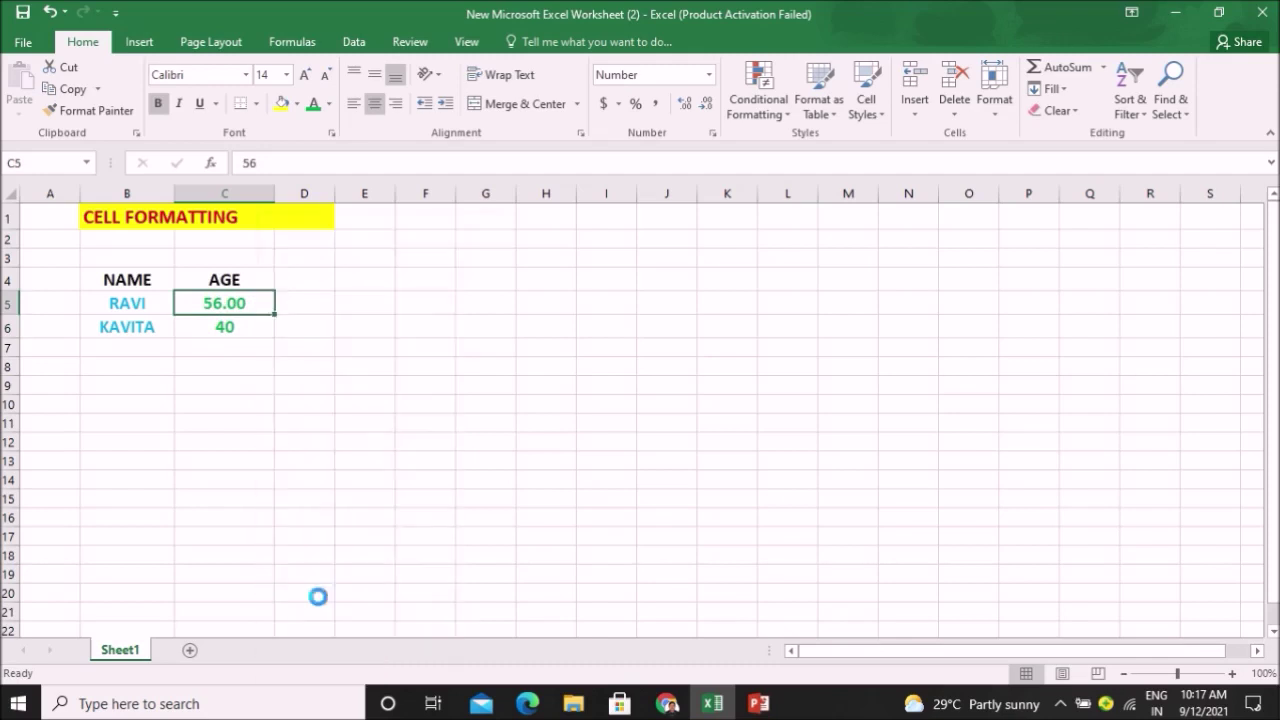
{"action": "left_click", "coordinate": [333, 373]}
{"action": "left_click", "coordinate": [333, 373]}
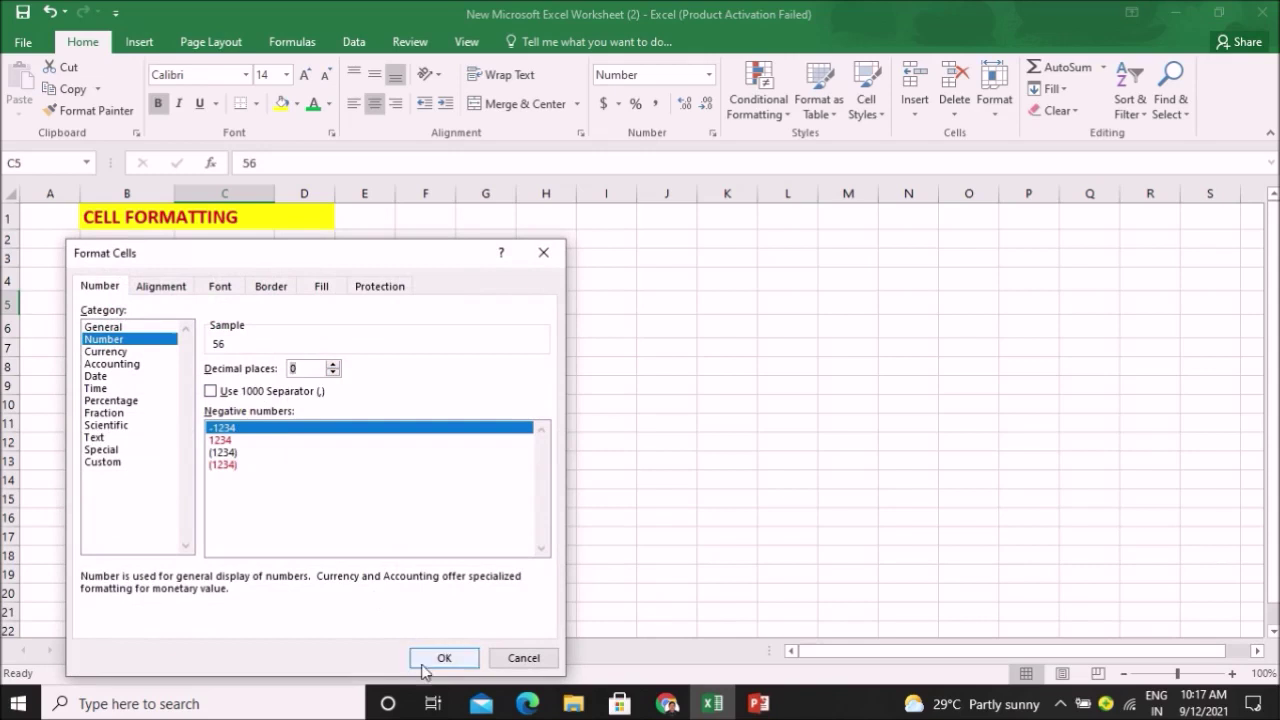
{"action": "left_click", "coordinate": [443, 657]}
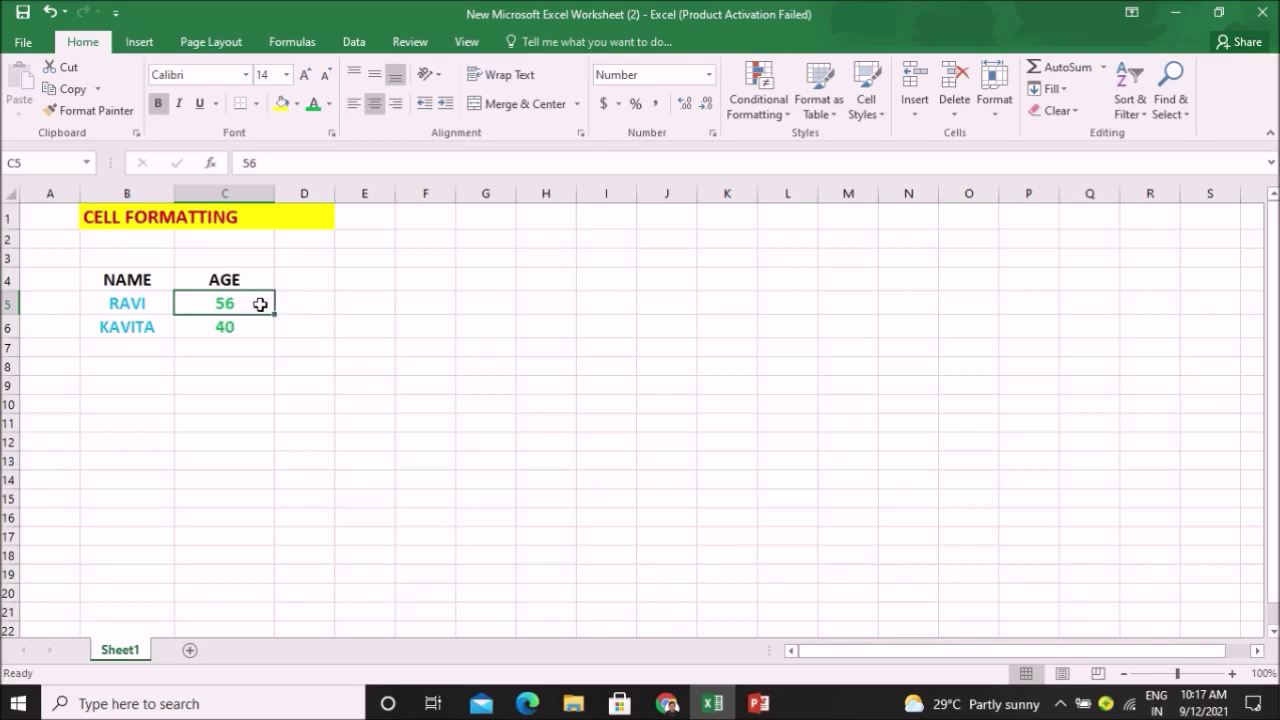
Raise C5's decimal places to 3 so RAVI's age reads 56.000.
{"action": "right_click", "coordinate": [261, 308]}
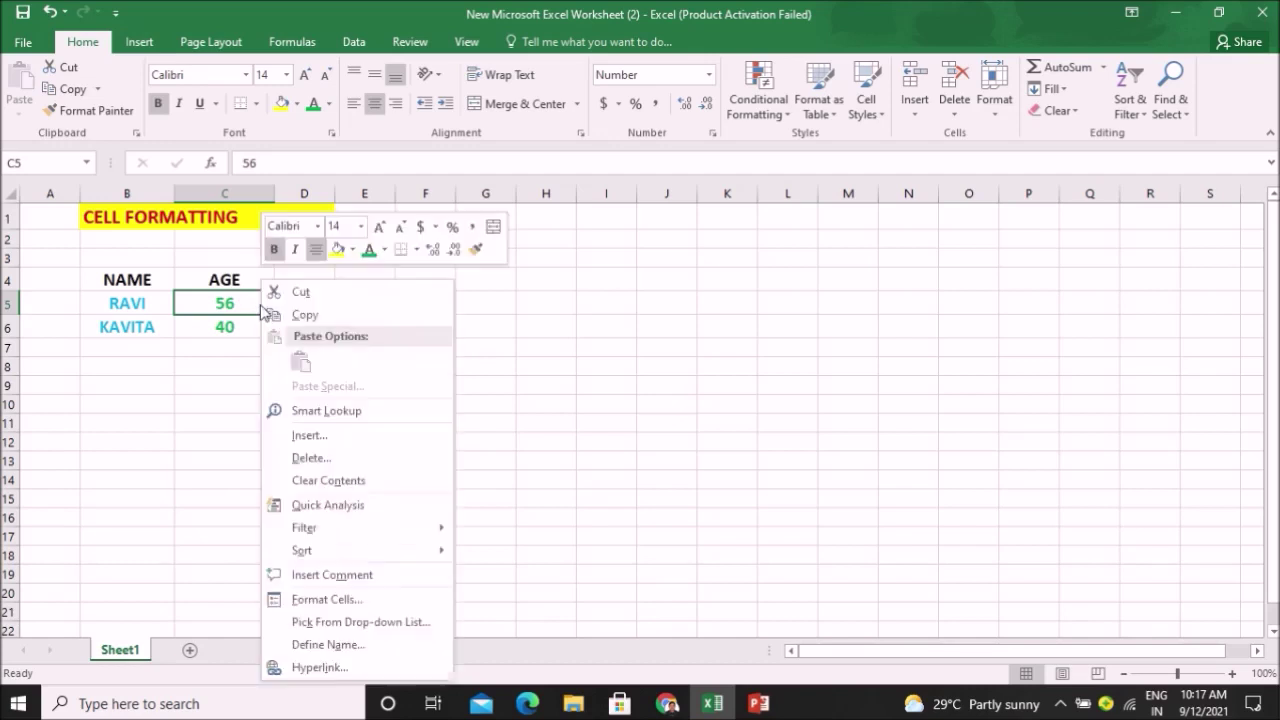
{"action": "left_click", "coordinate": [325, 600]}
{"action": "left_click", "coordinate": [341, 365]}
{"action": "left_click", "coordinate": [341, 365]}
{"action": "left_click", "coordinate": [341, 365]}
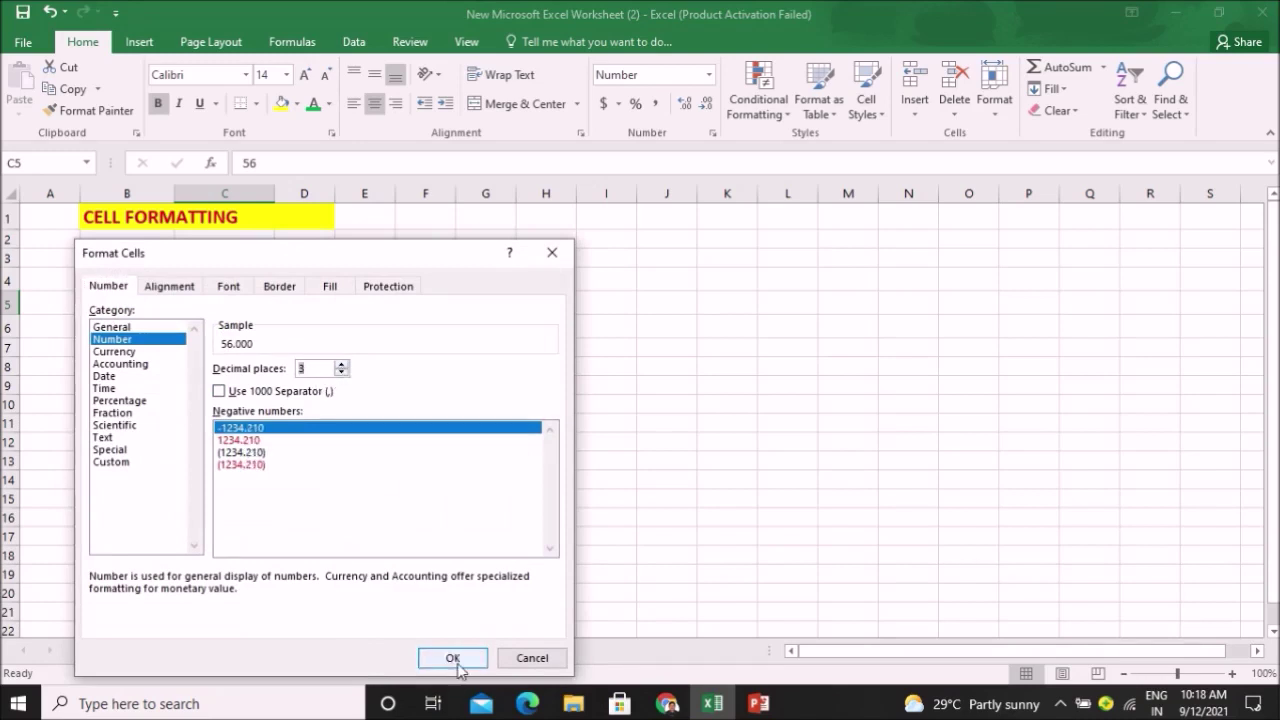
{"action": "left_click", "coordinate": [452, 658]}
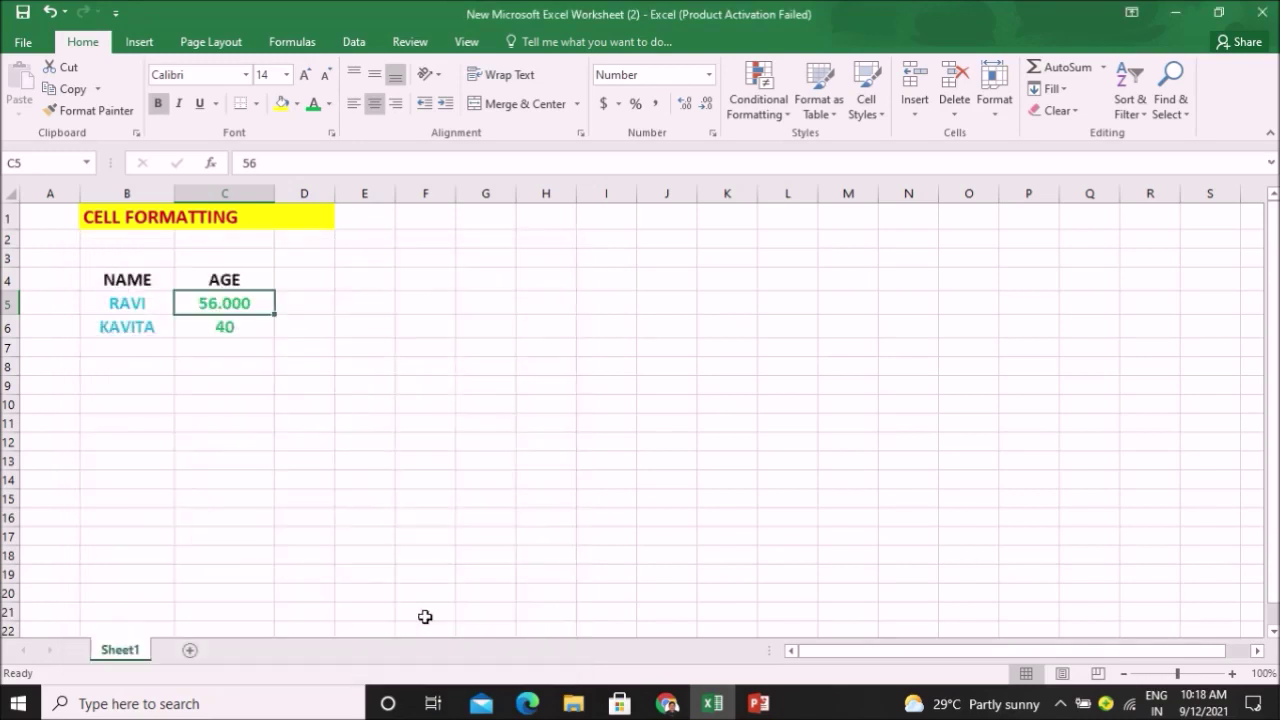
{"action": "left_click", "coordinate": [251, 328]}
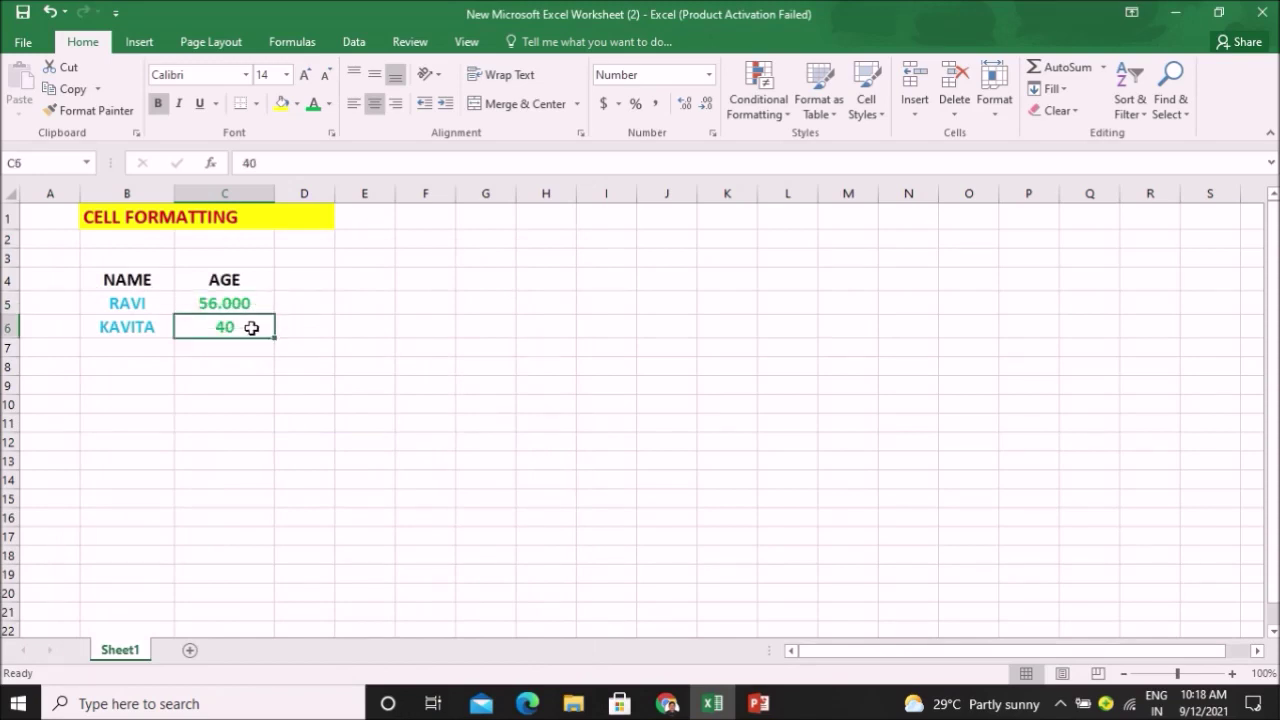
{"action": "left_click", "coordinate": [709, 75]}
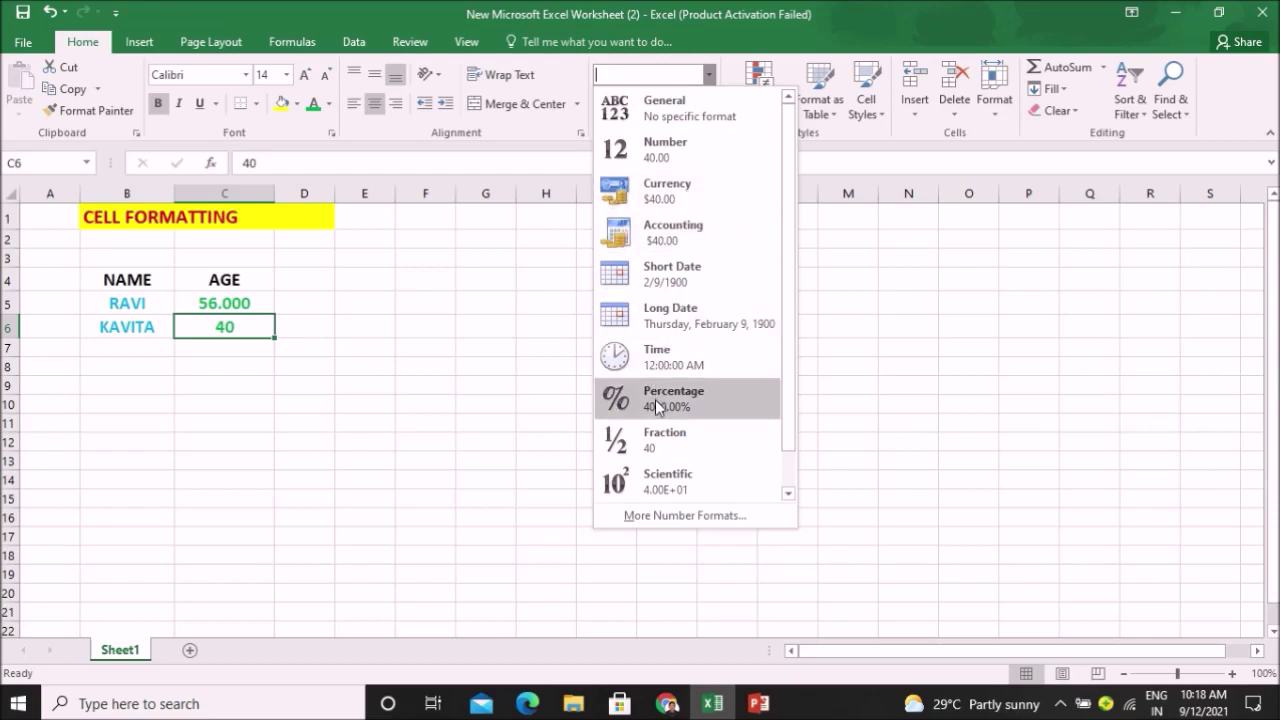
{"action": "left_click_drag", "start_coordinate": [786, 357], "coordinate": [786, 414]}
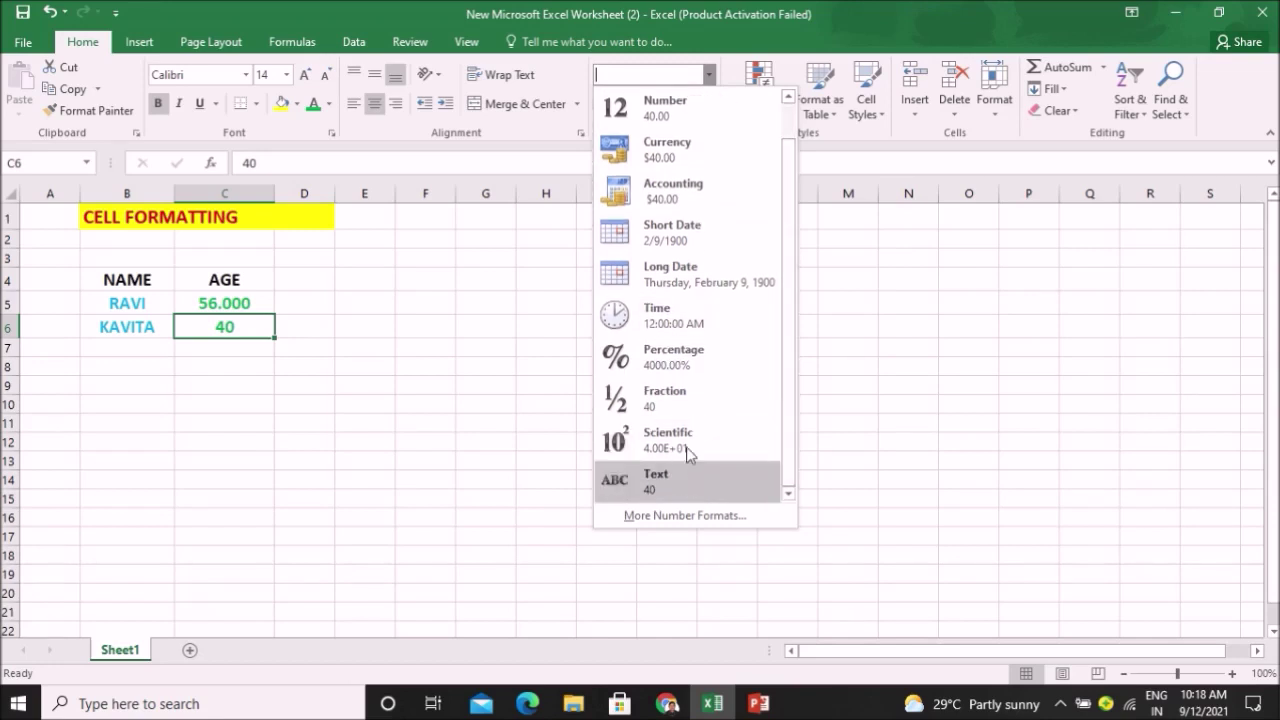
{"action": "left_click", "coordinate": [908, 276]}
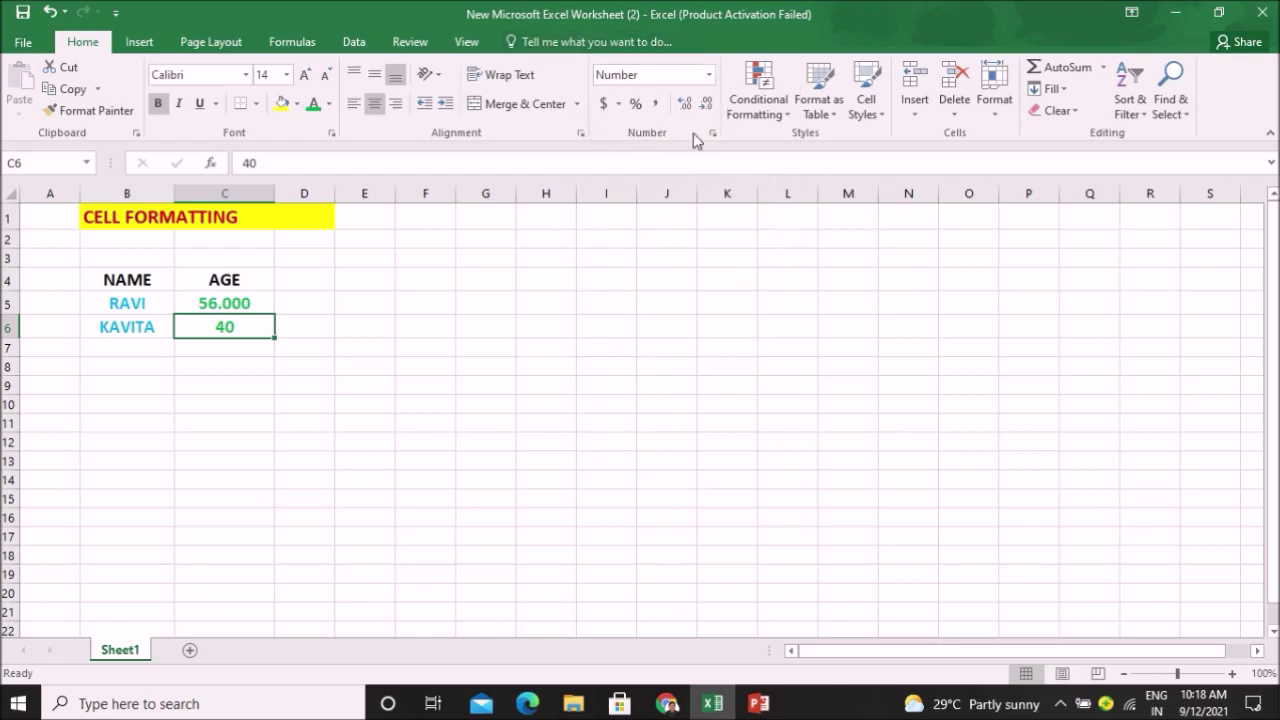
{"action": "left_click", "coordinate": [619, 104]}
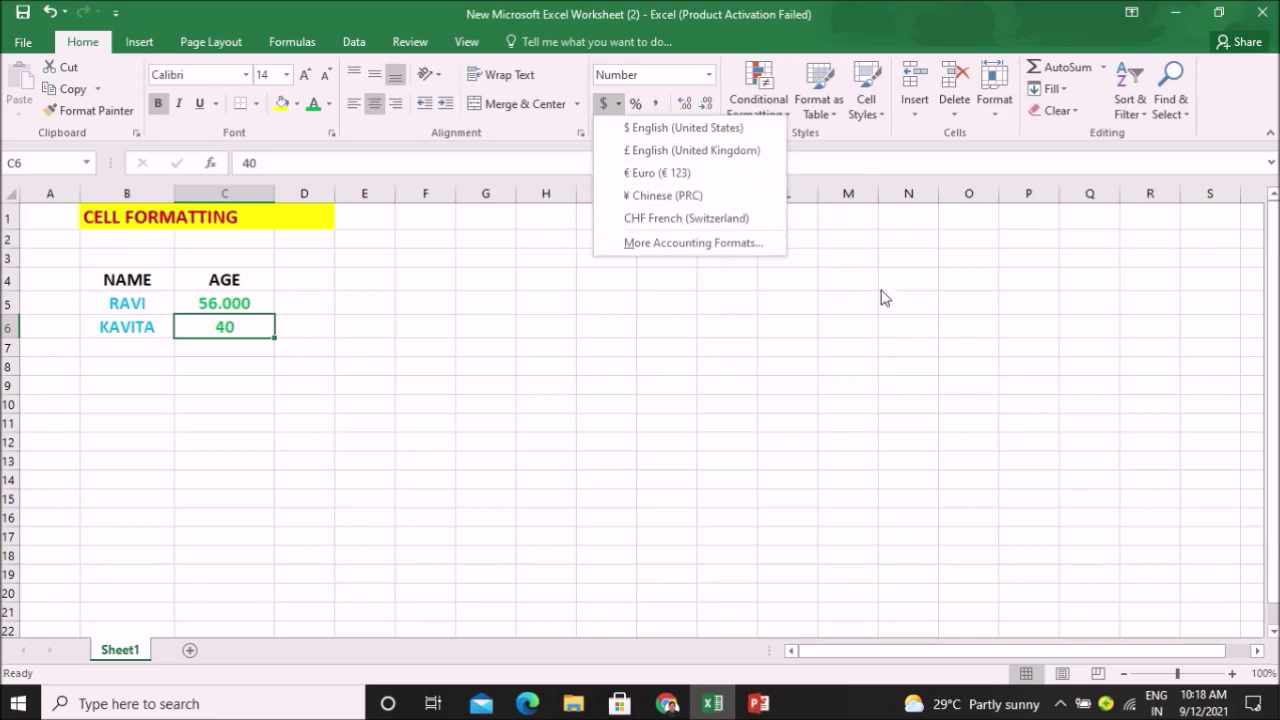
{"action": "left_click", "coordinate": [716, 151]}
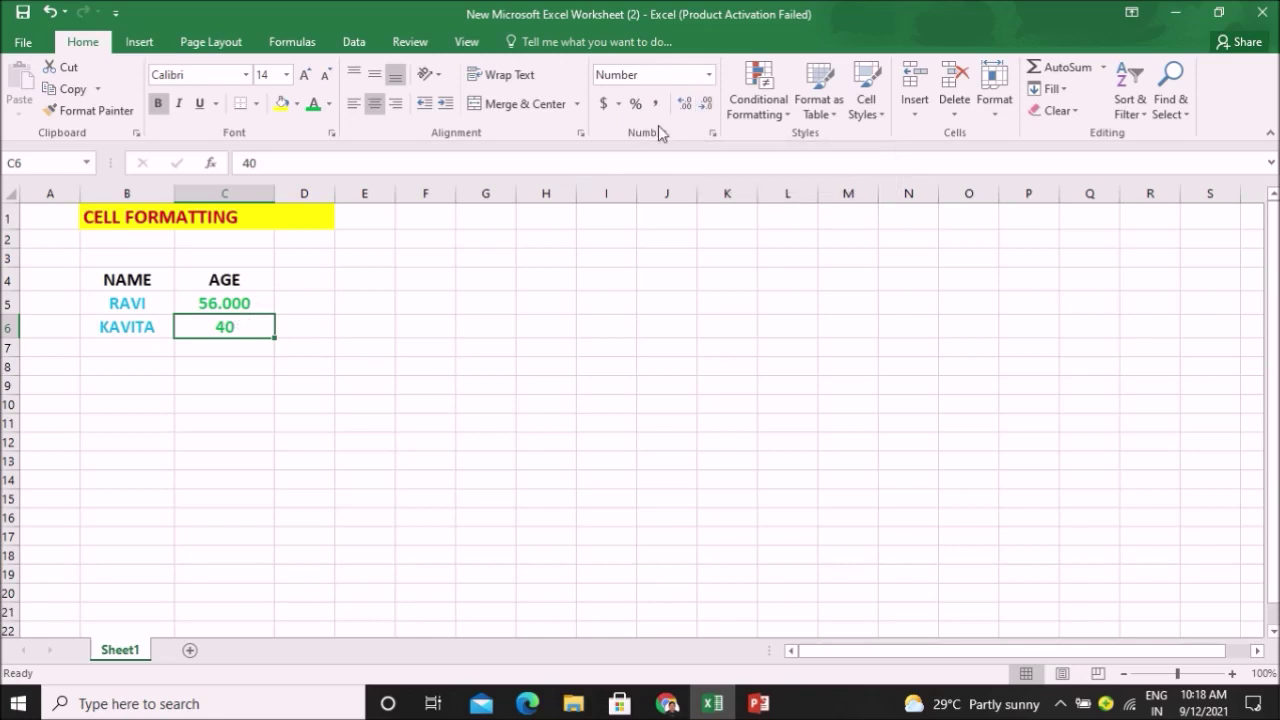
{"action": "right_click", "coordinate": [253, 327]}
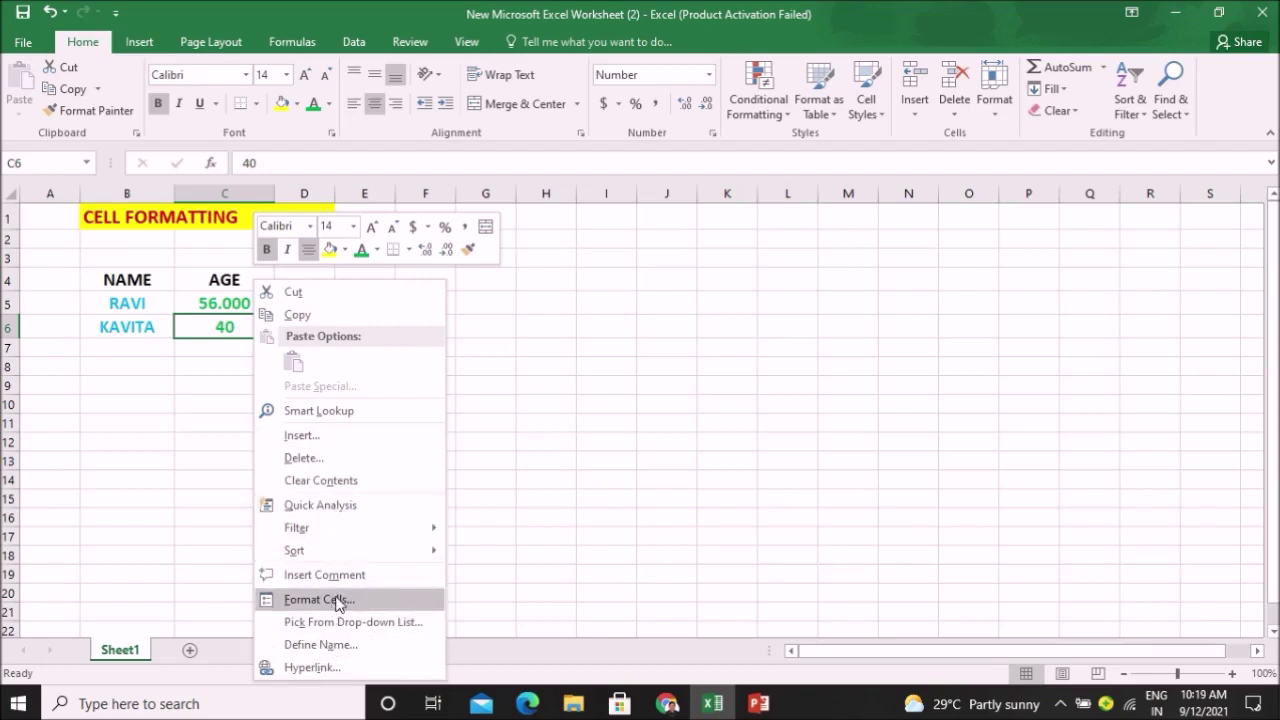
{"action": "left_click", "coordinate": [498, 432]}
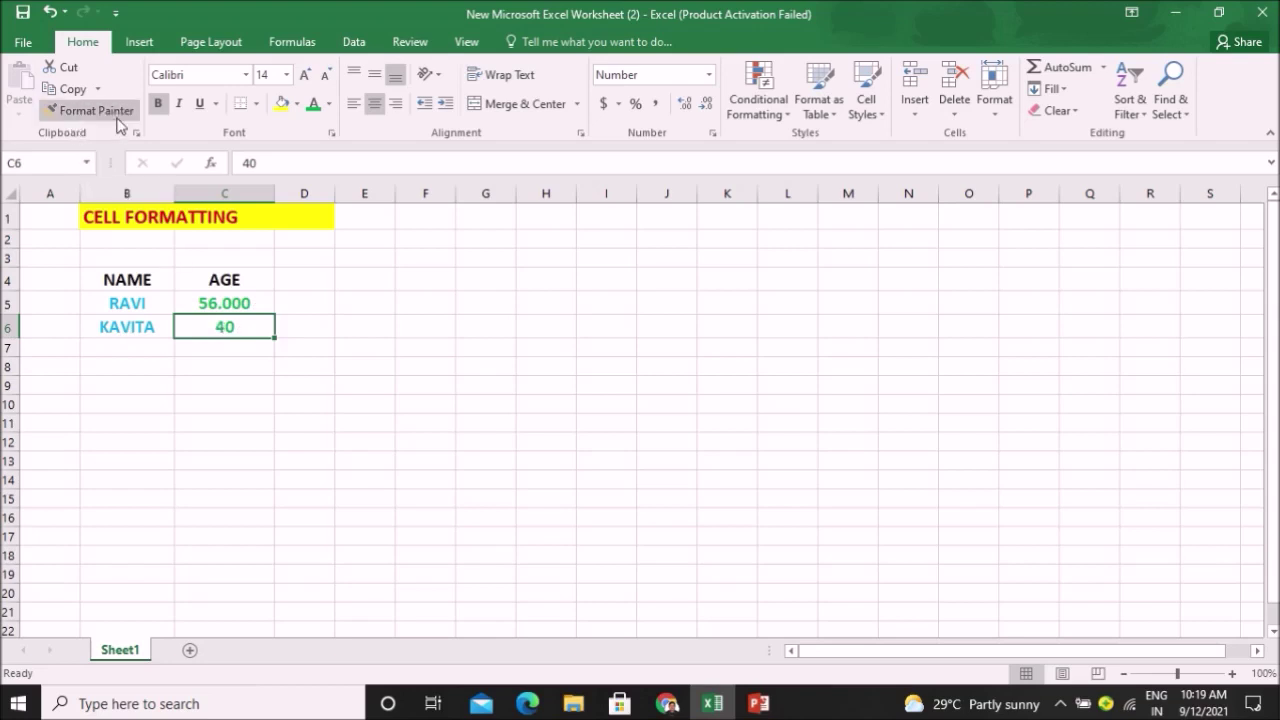
{"action": "left_click", "coordinate": [368, 337]}
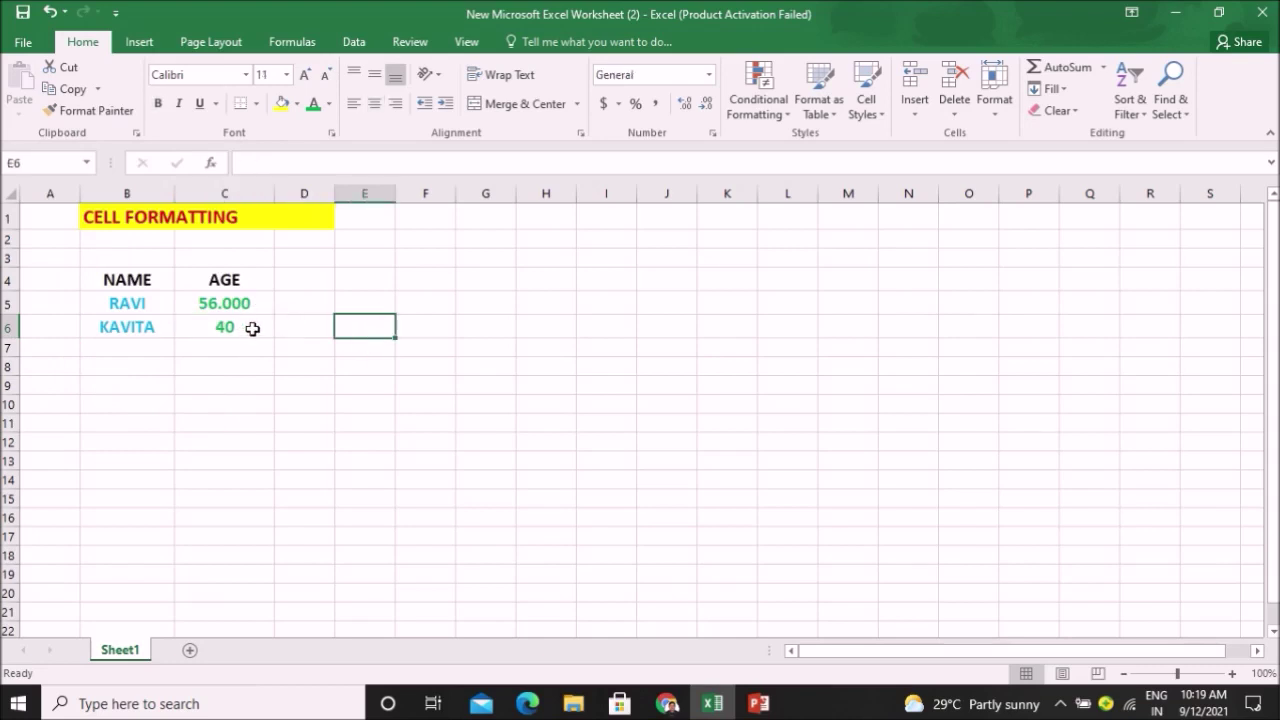